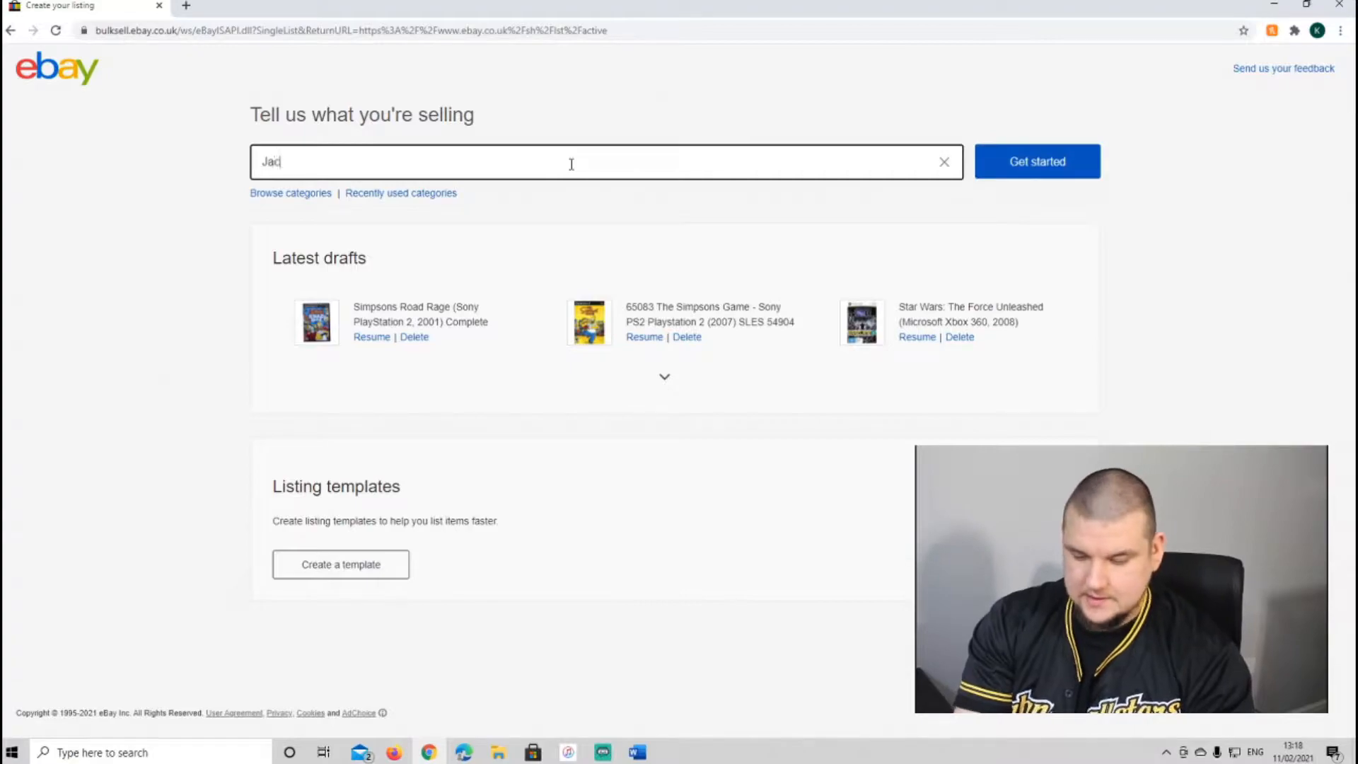
Start a listing titled "Jack and Jones Mens T-Shirt" in the suggested men's Shirts & Tops > T-Shirts category
key(BackSpace)
key(BackSpace)
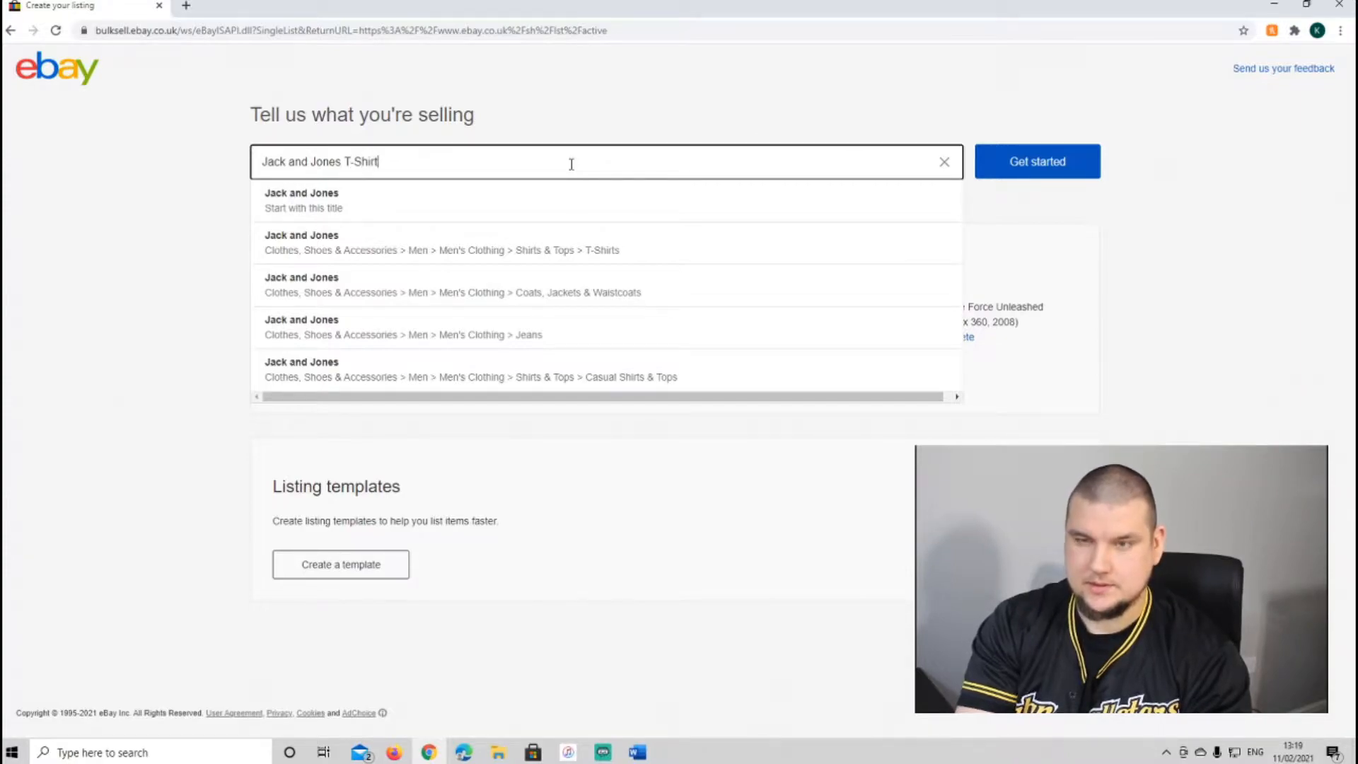
click(343, 161)
text(M)
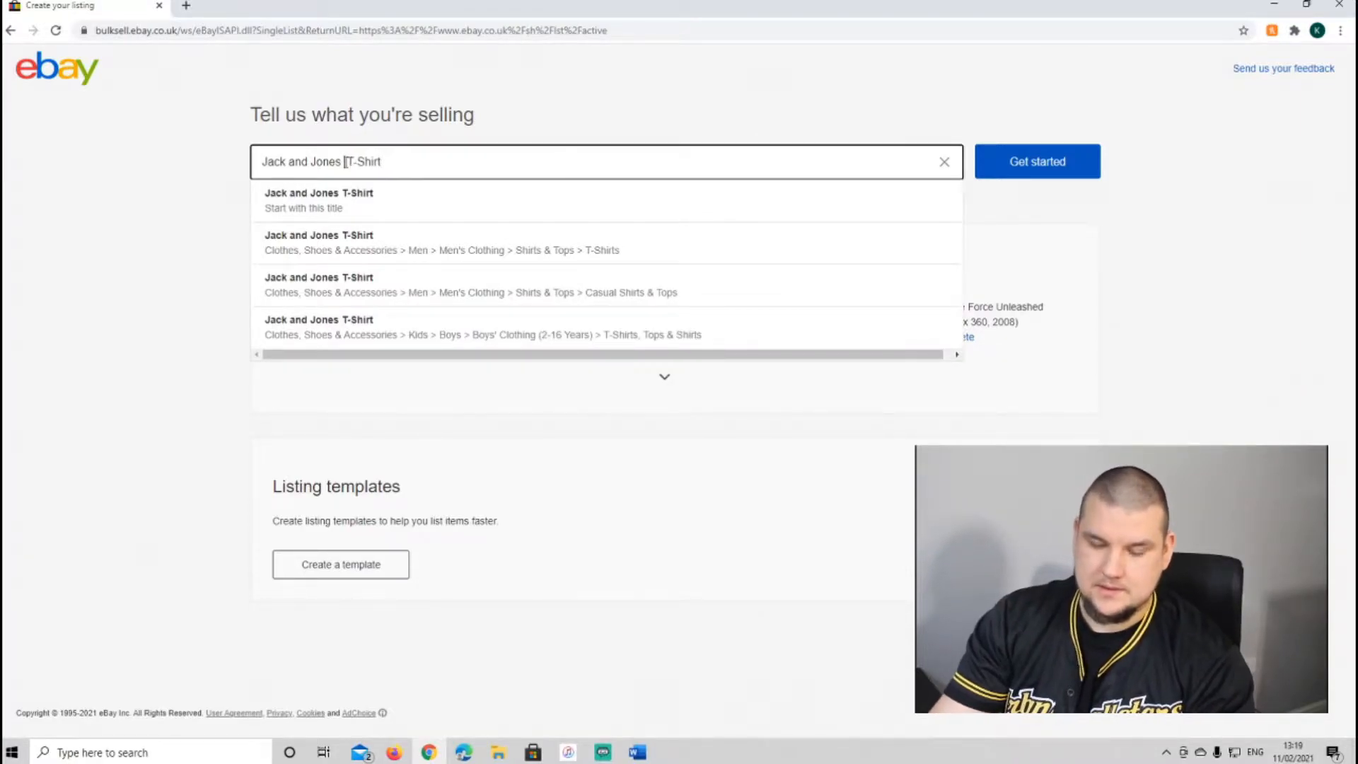
text(ens)
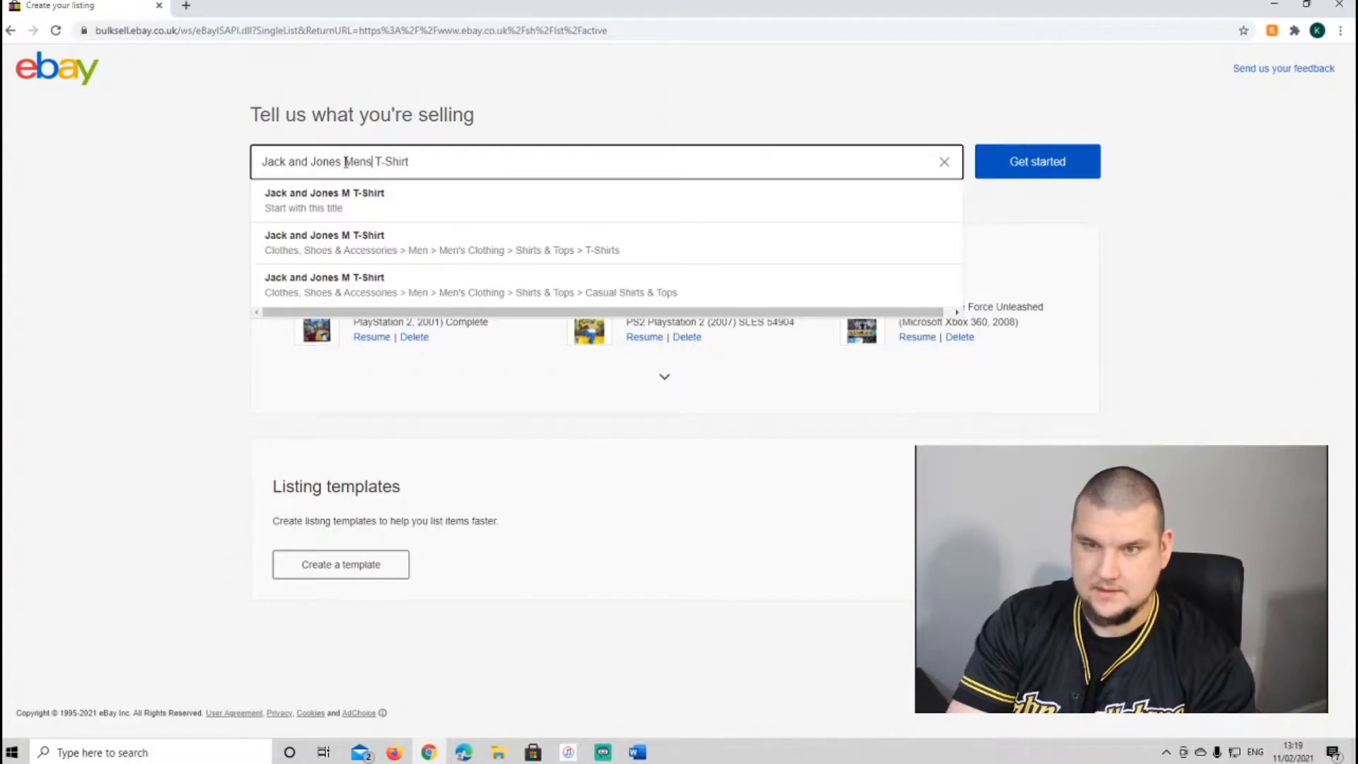
click(534, 256)
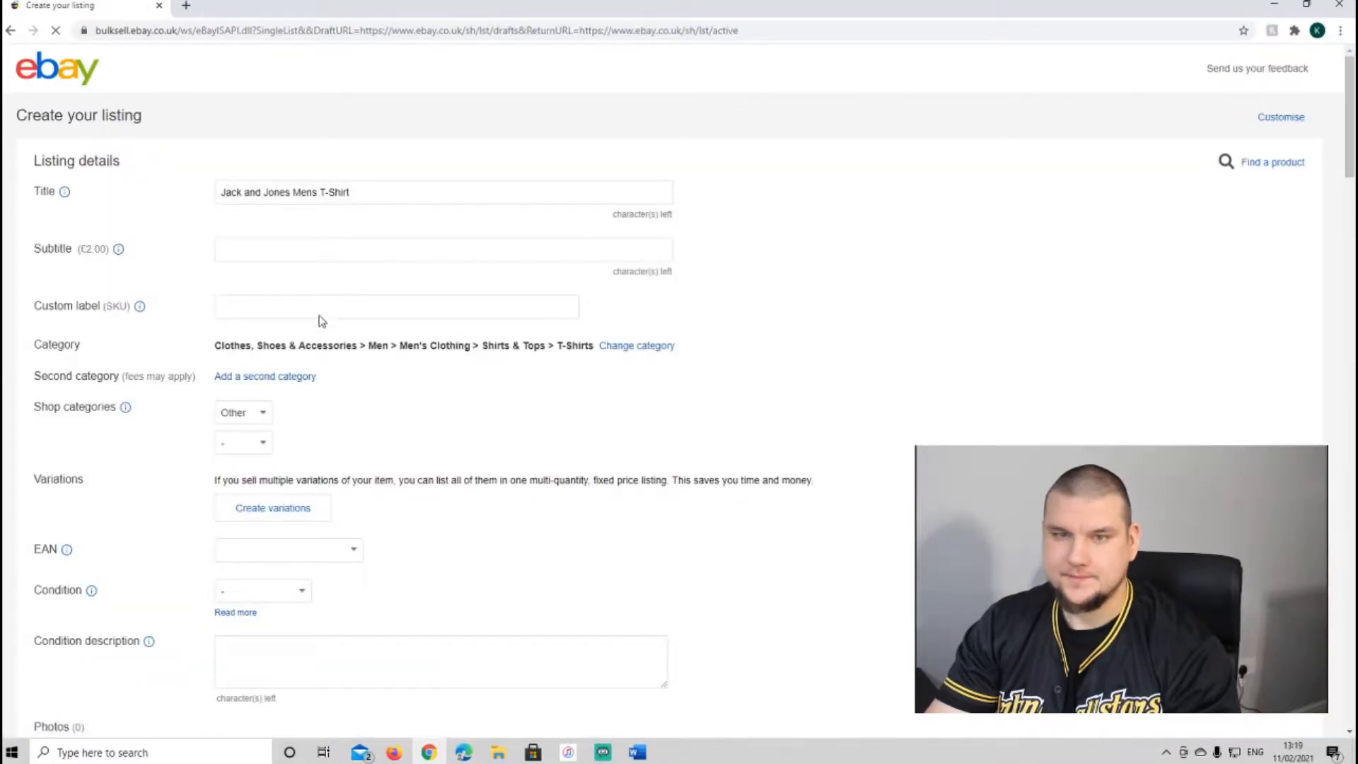
Extend the listing title to "Jack and Jones Mens T-Shirt Large Urban Camo Print Core Top Short Sleeve Tee"
click(376, 192)
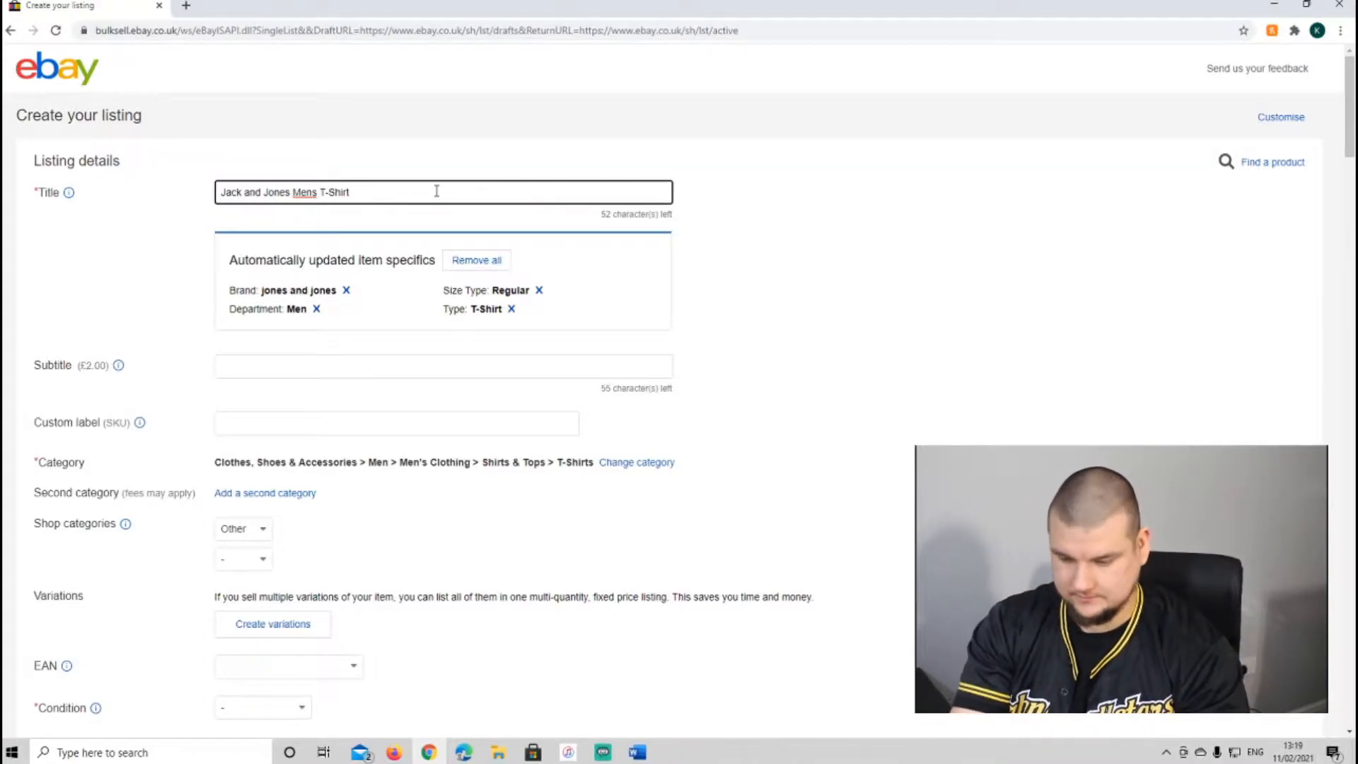
text(Large Urban Camo Print Core Top S)
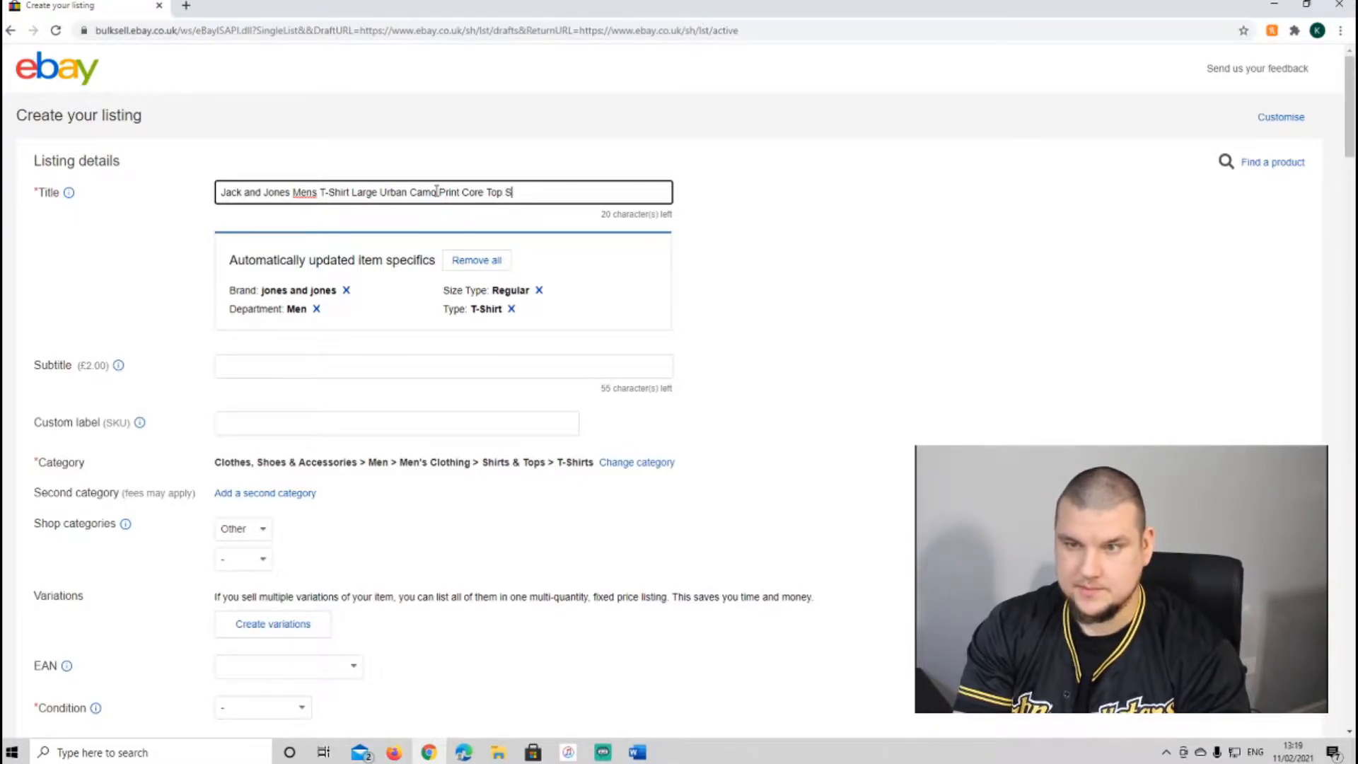
text(ize)
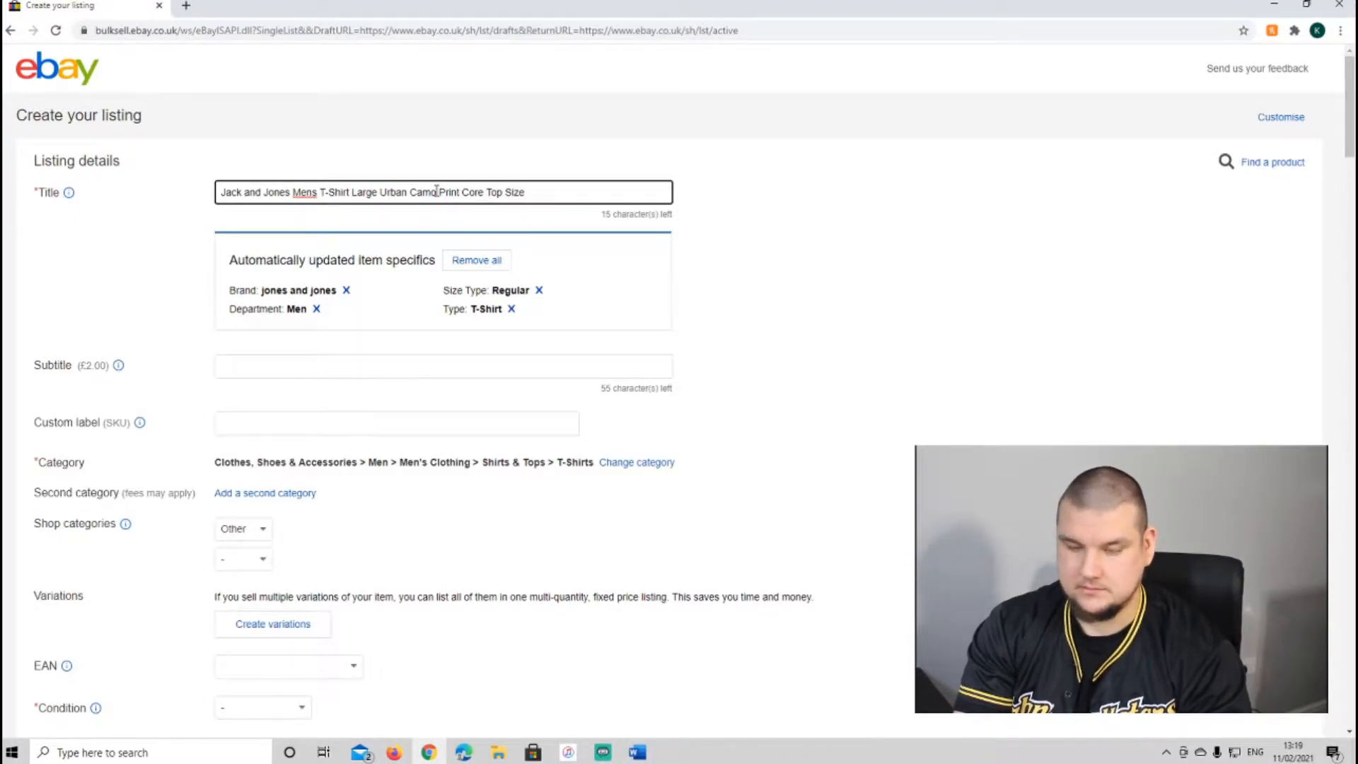
key(BackSpace)
key(BackSpace)
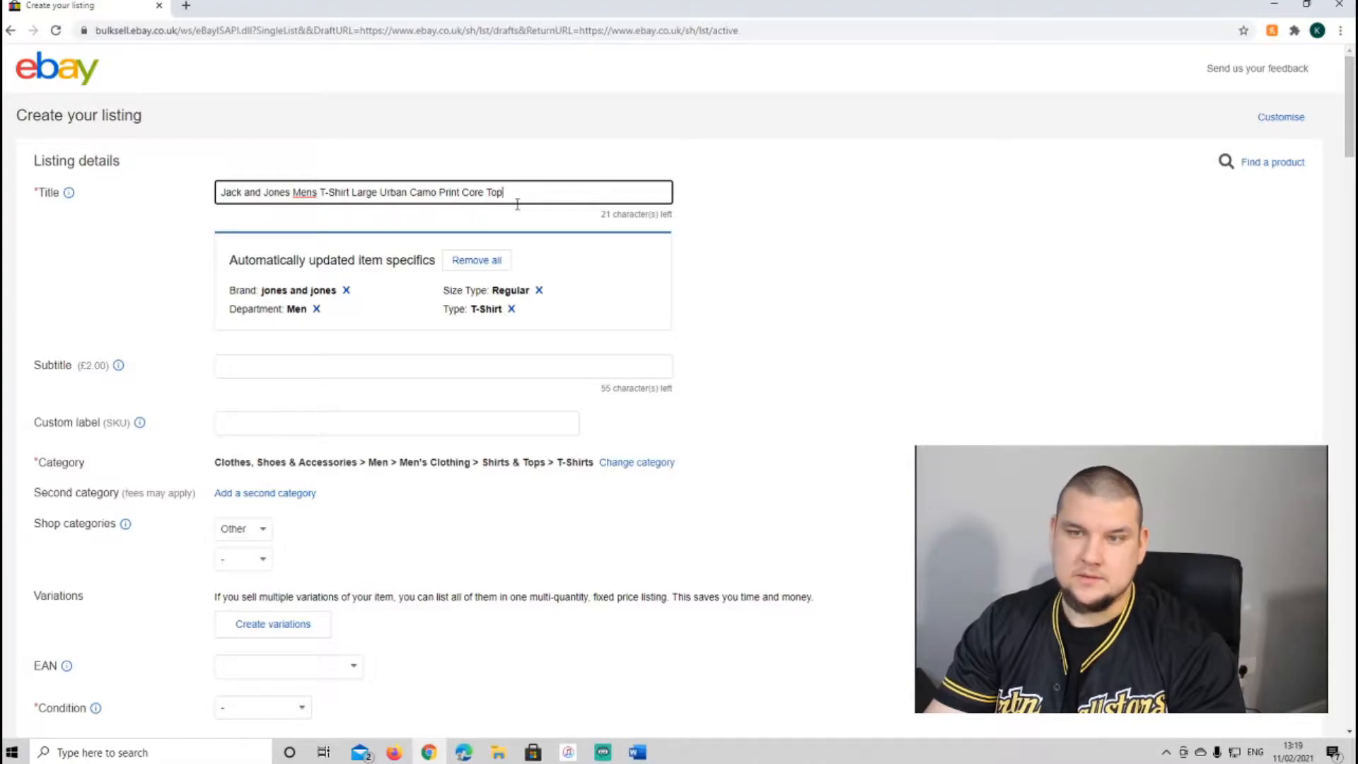
text(Sh)
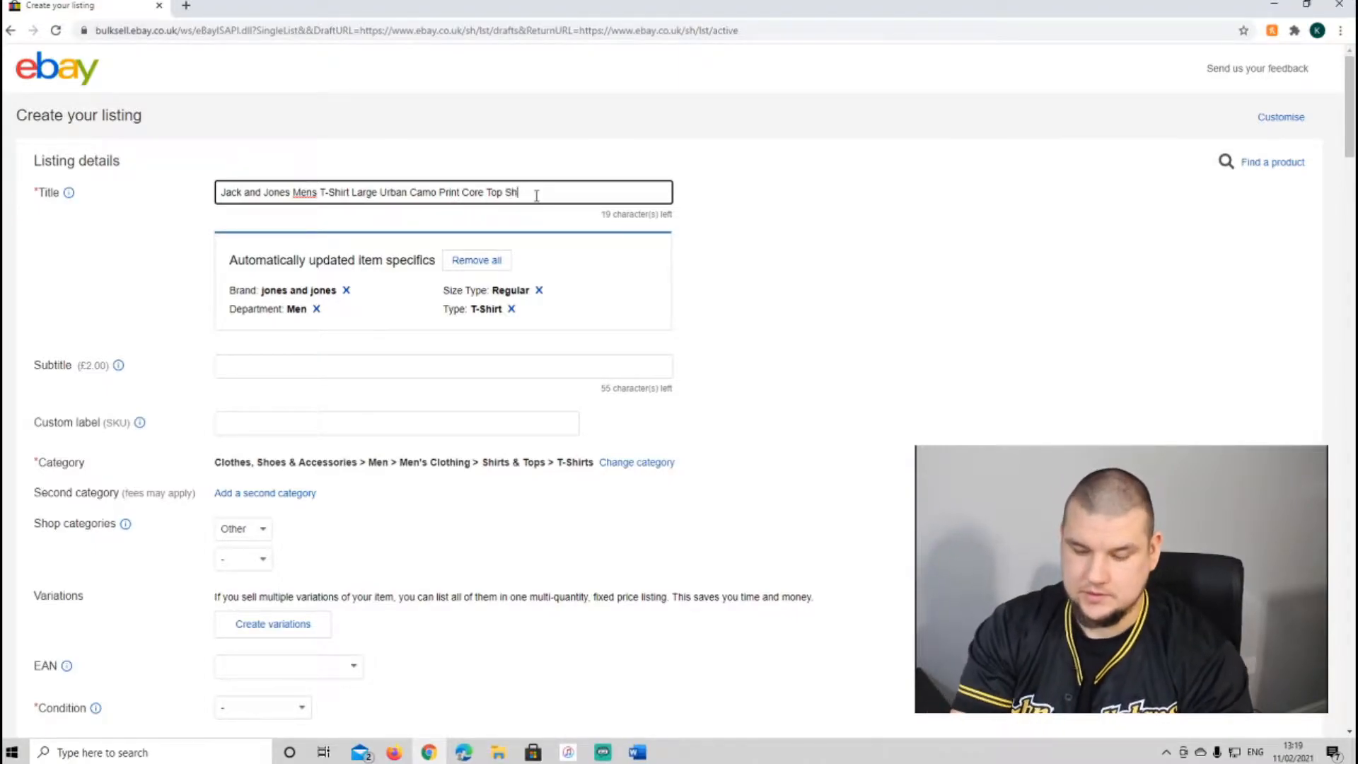
text(ort Sleeve)
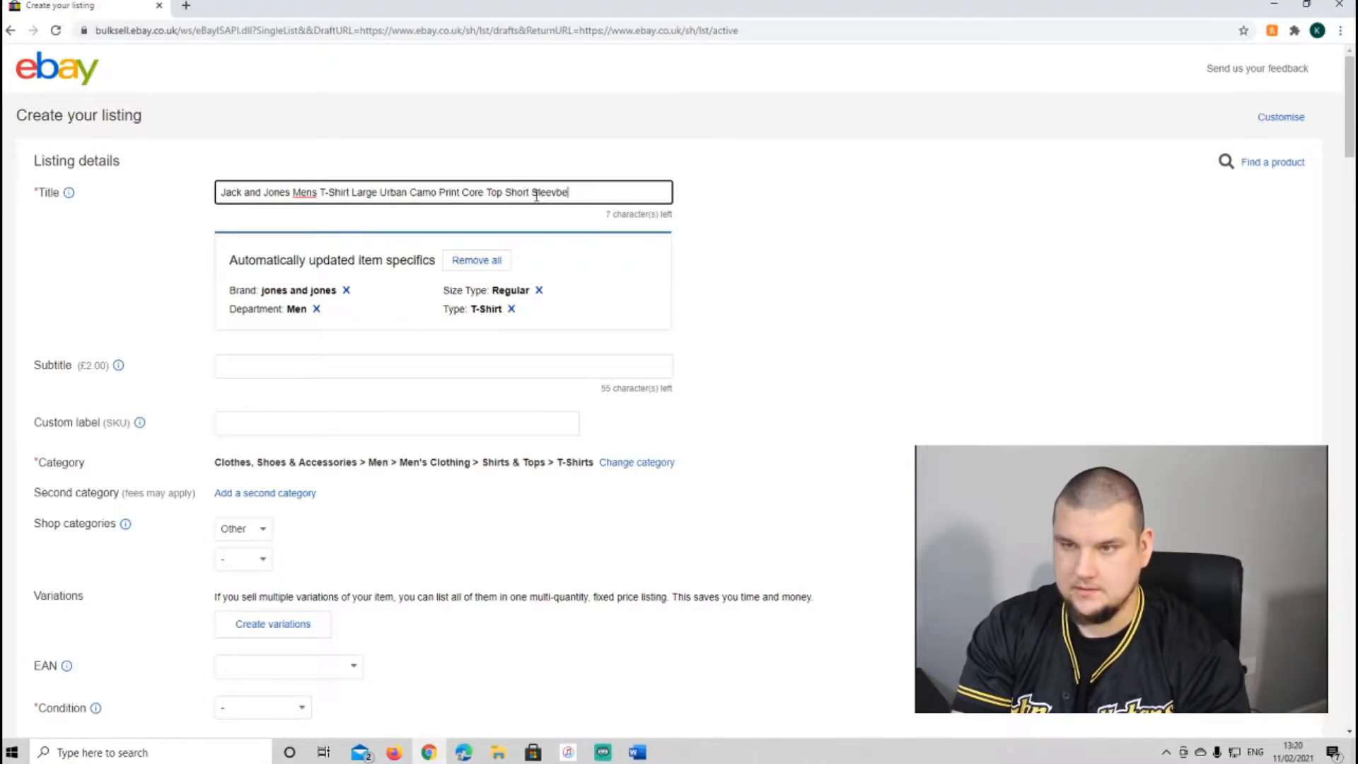
text( Tee)
click(1058, 379)
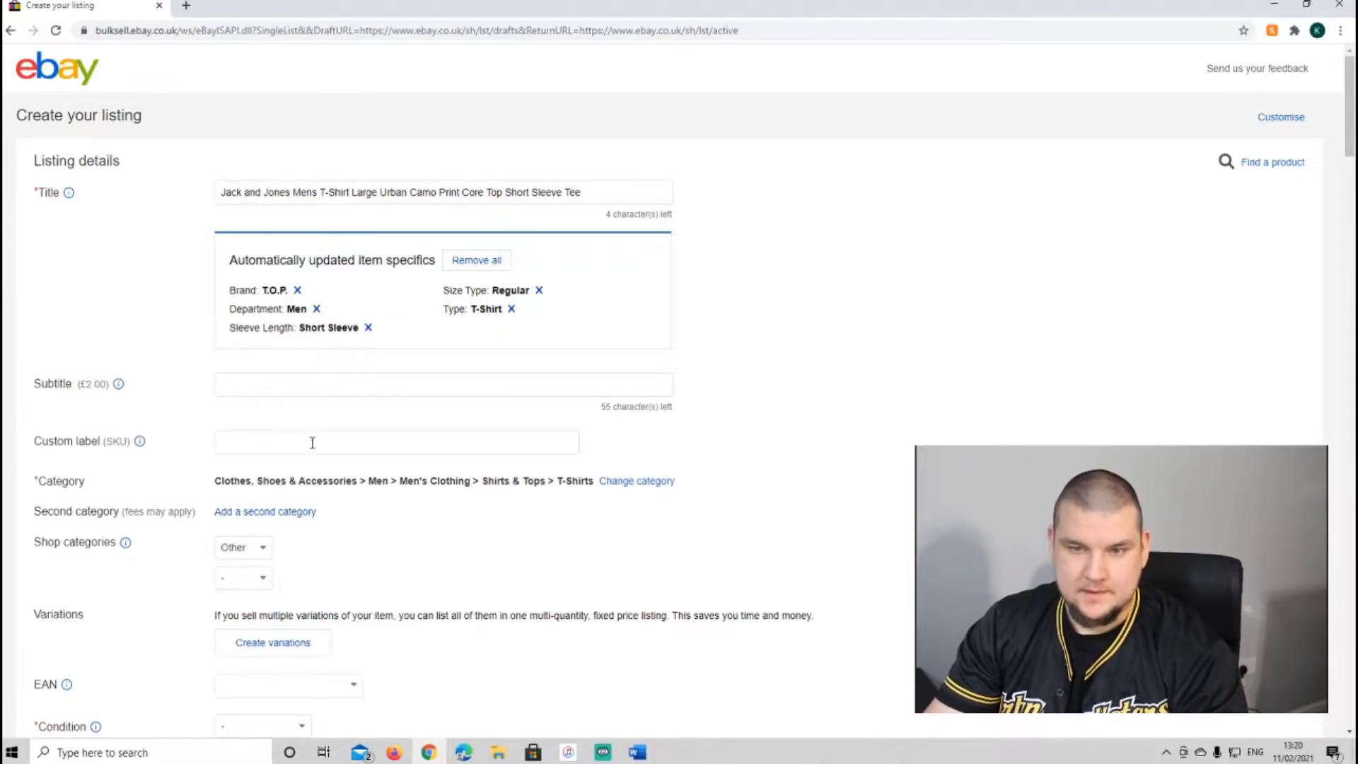
Set the custom label (SKU) to J&J-TEE-CORE-CAMO-M and copy its text
click(309, 442)
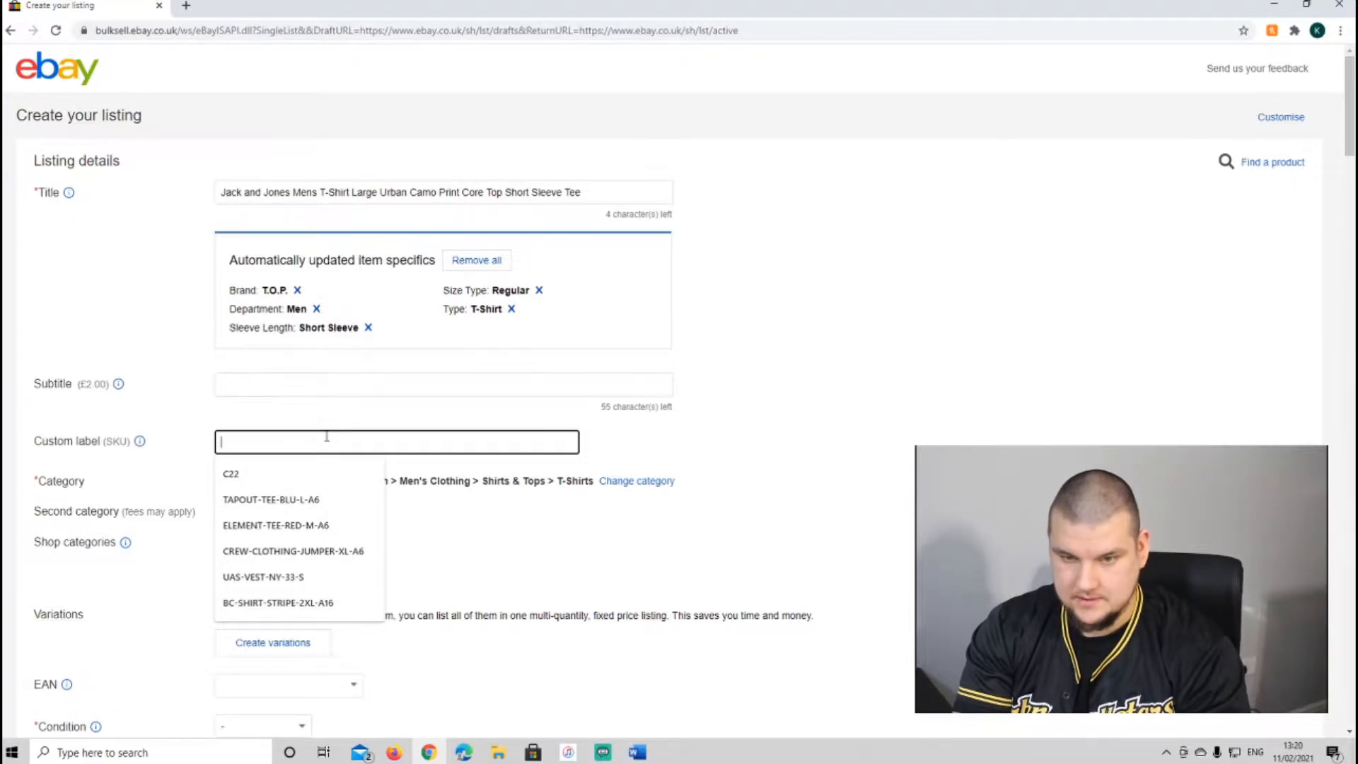
text(J&)
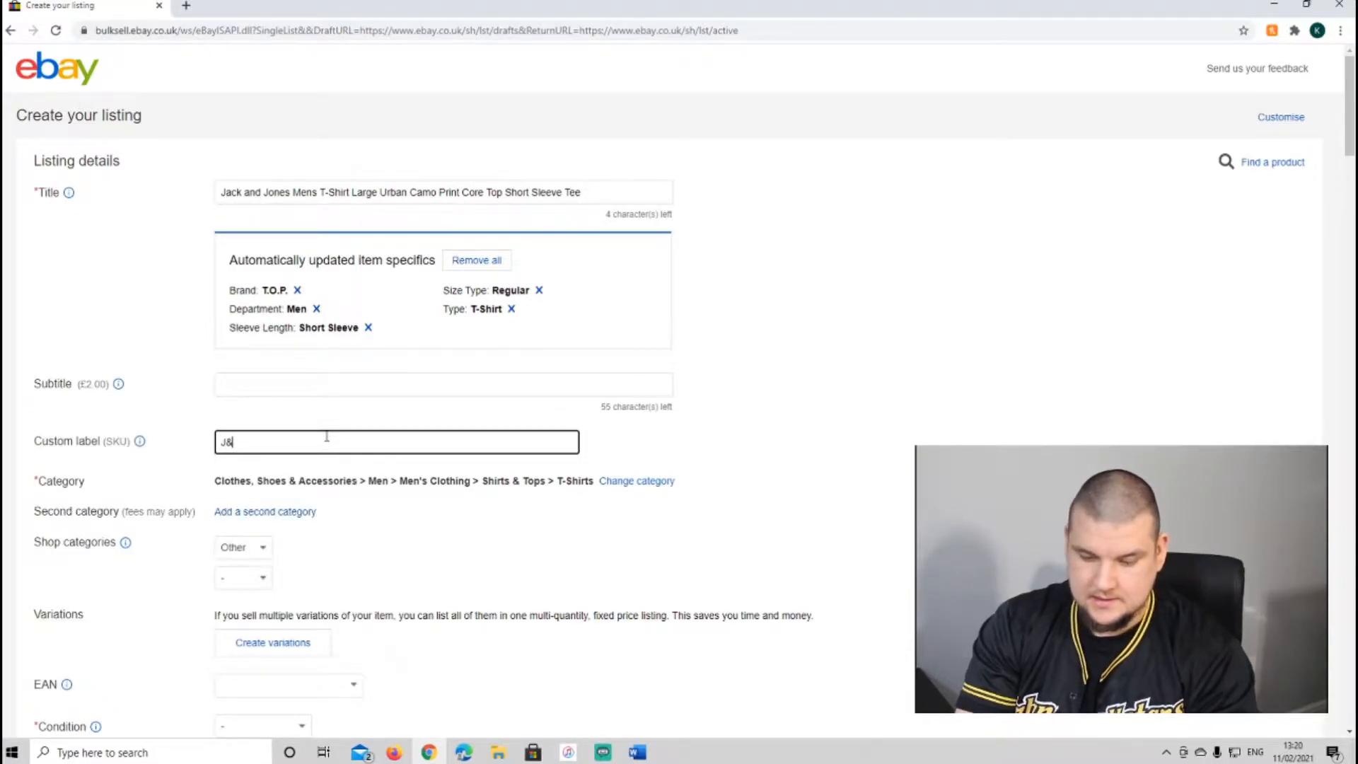
text(J-TEE-CORE-CAMO-M)
triple_click(260, 439)
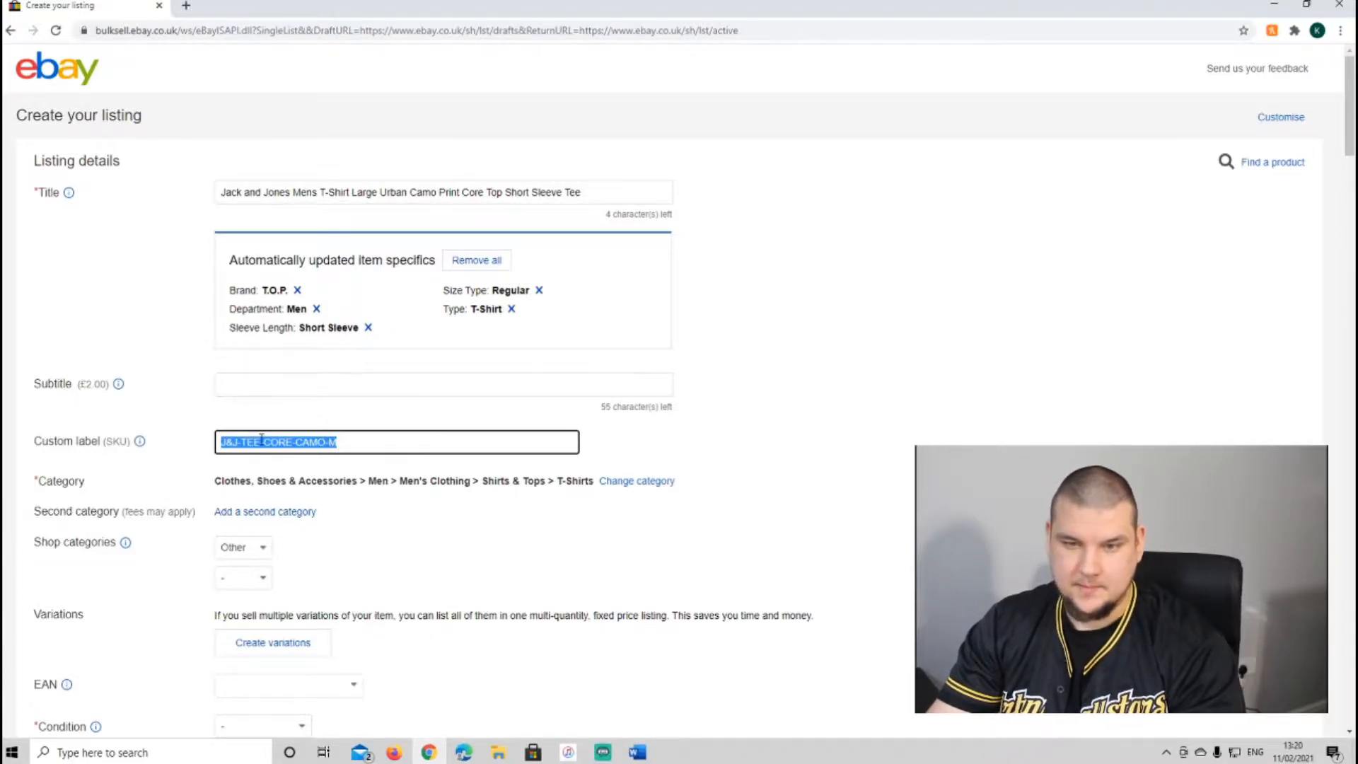
right_click(260, 439)
click(519, 493)
click(945, 396)
Start creating variations for the listing and add Size and Colour as variation attributes
scroll(773, 425, down, 3)
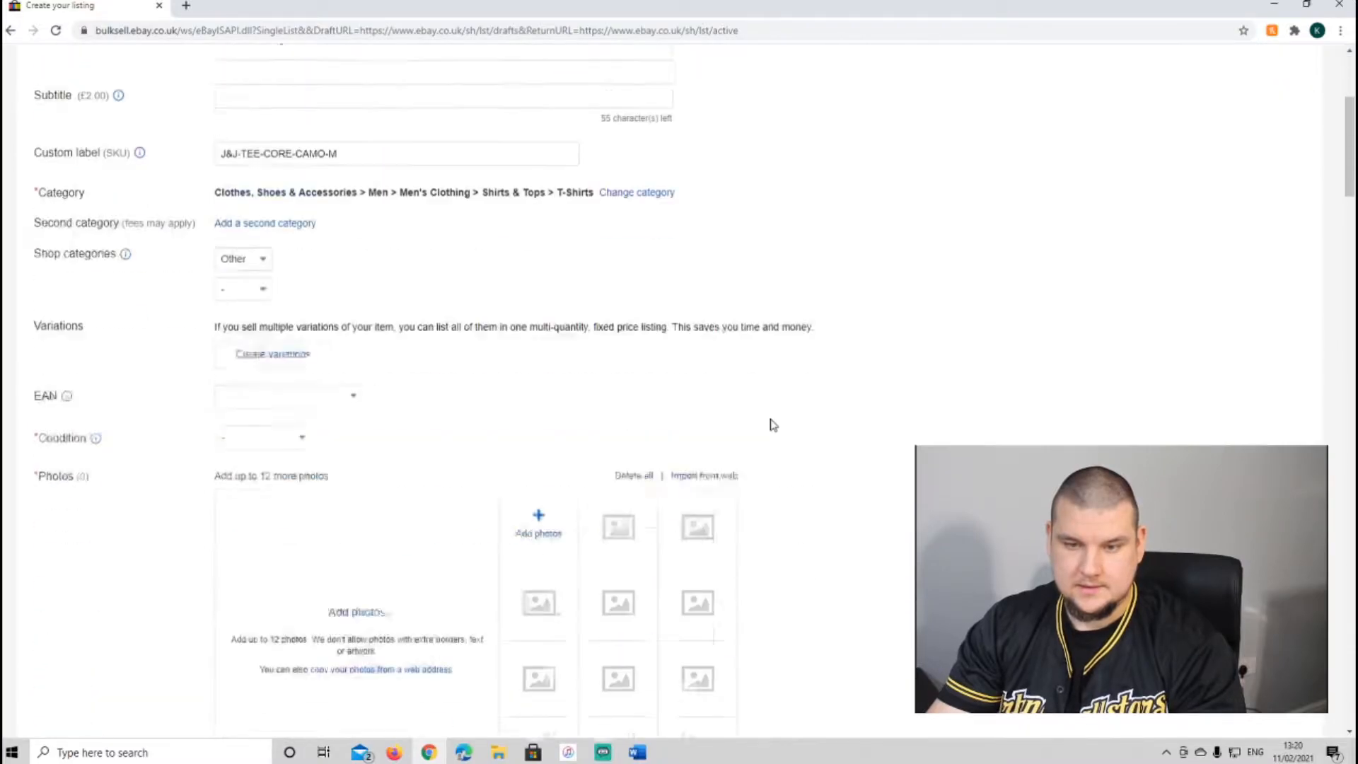
scroll(773, 424, down, 2)
click(269, 286)
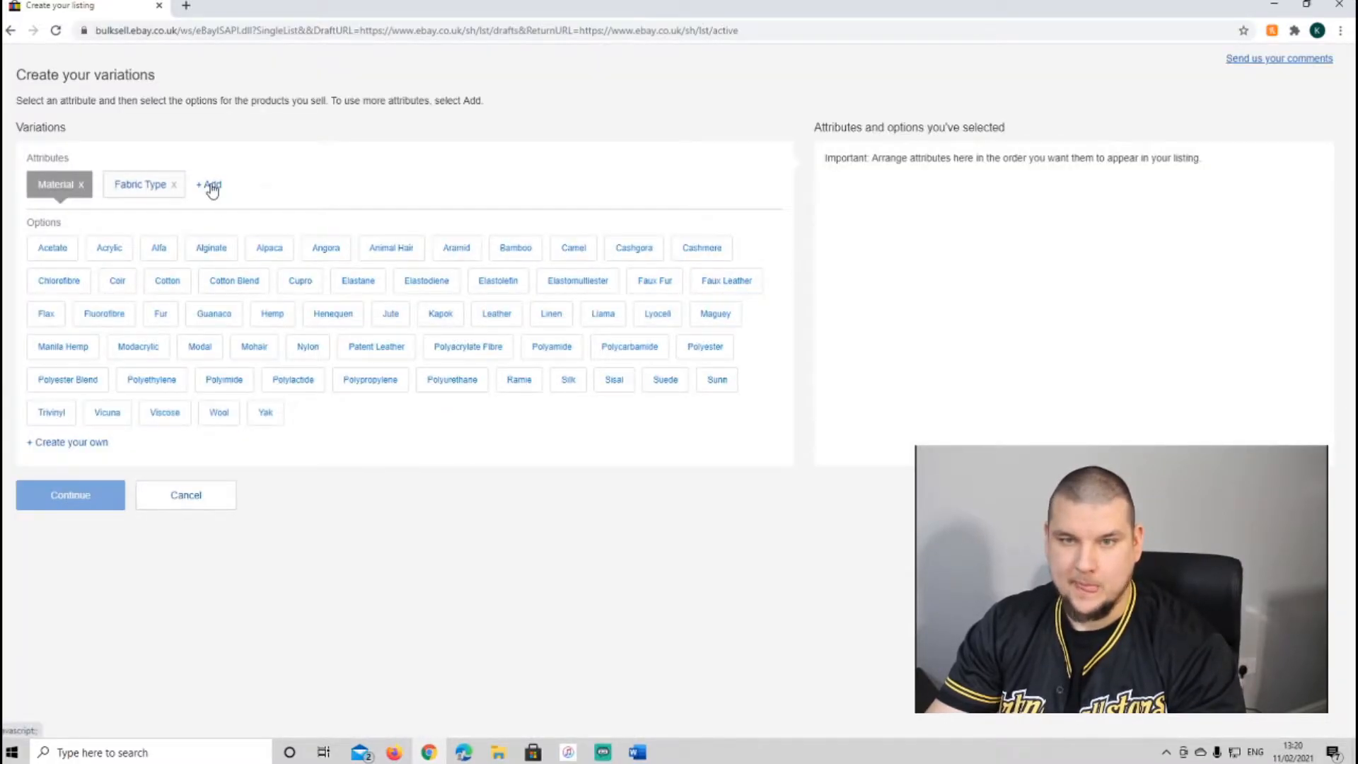
click(210, 186)
click(275, 247)
click(276, 227)
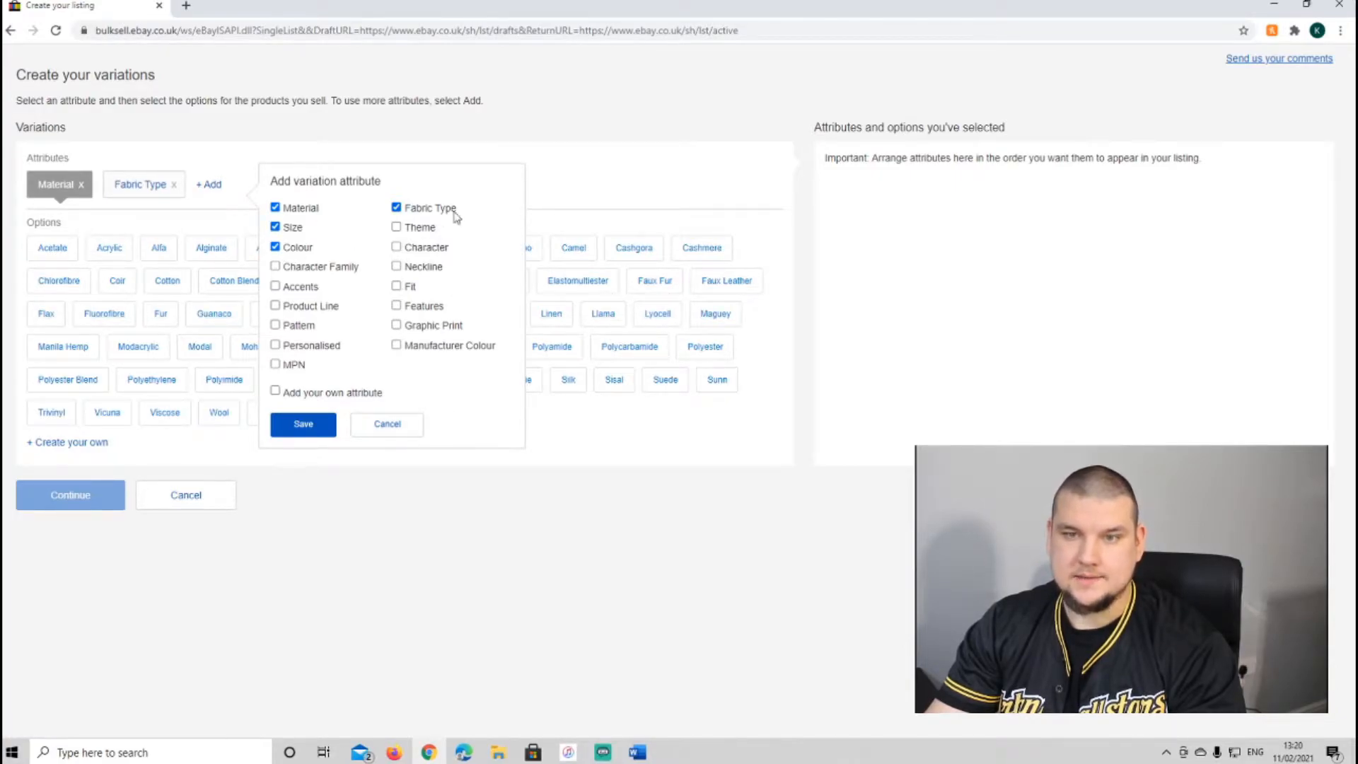
click(304, 423)
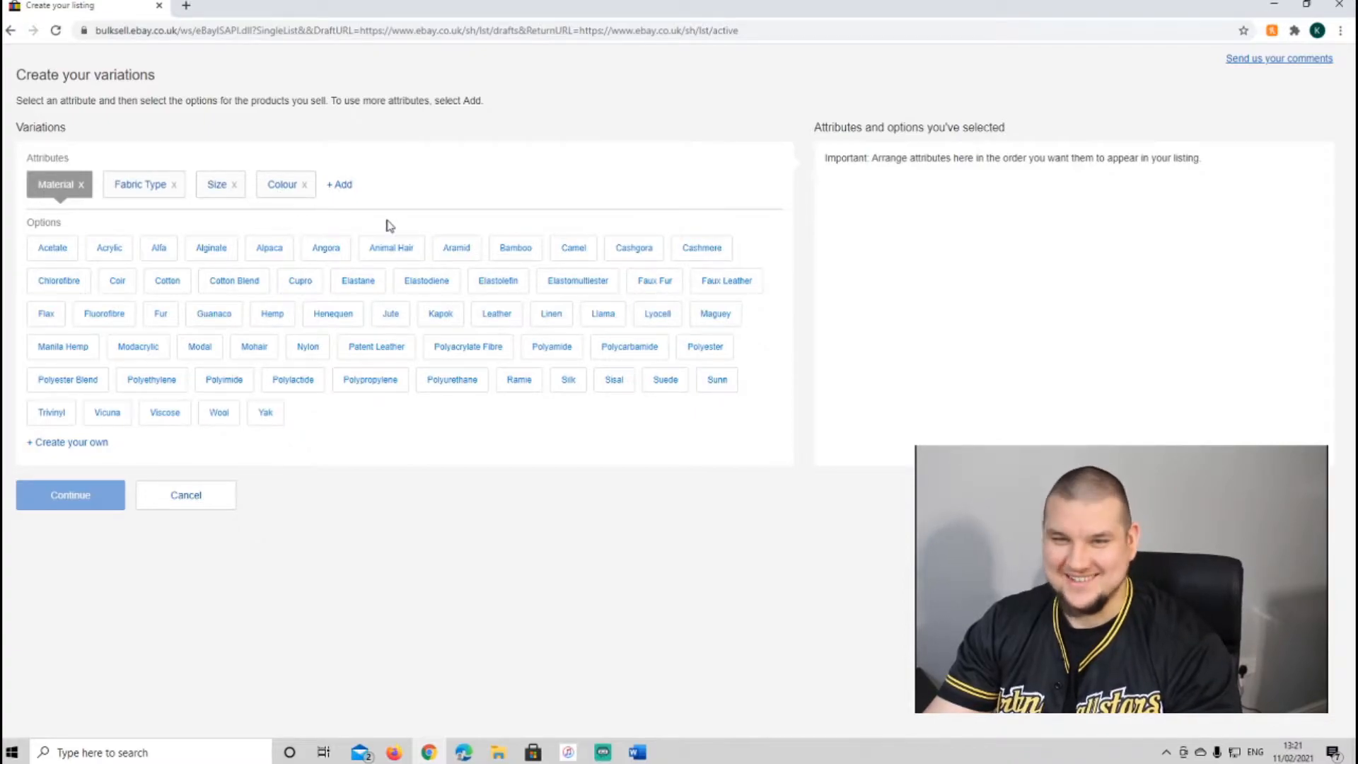
Create a custom Navy option for the Colour attribute and also select Red, Blue and White
click(282, 186)
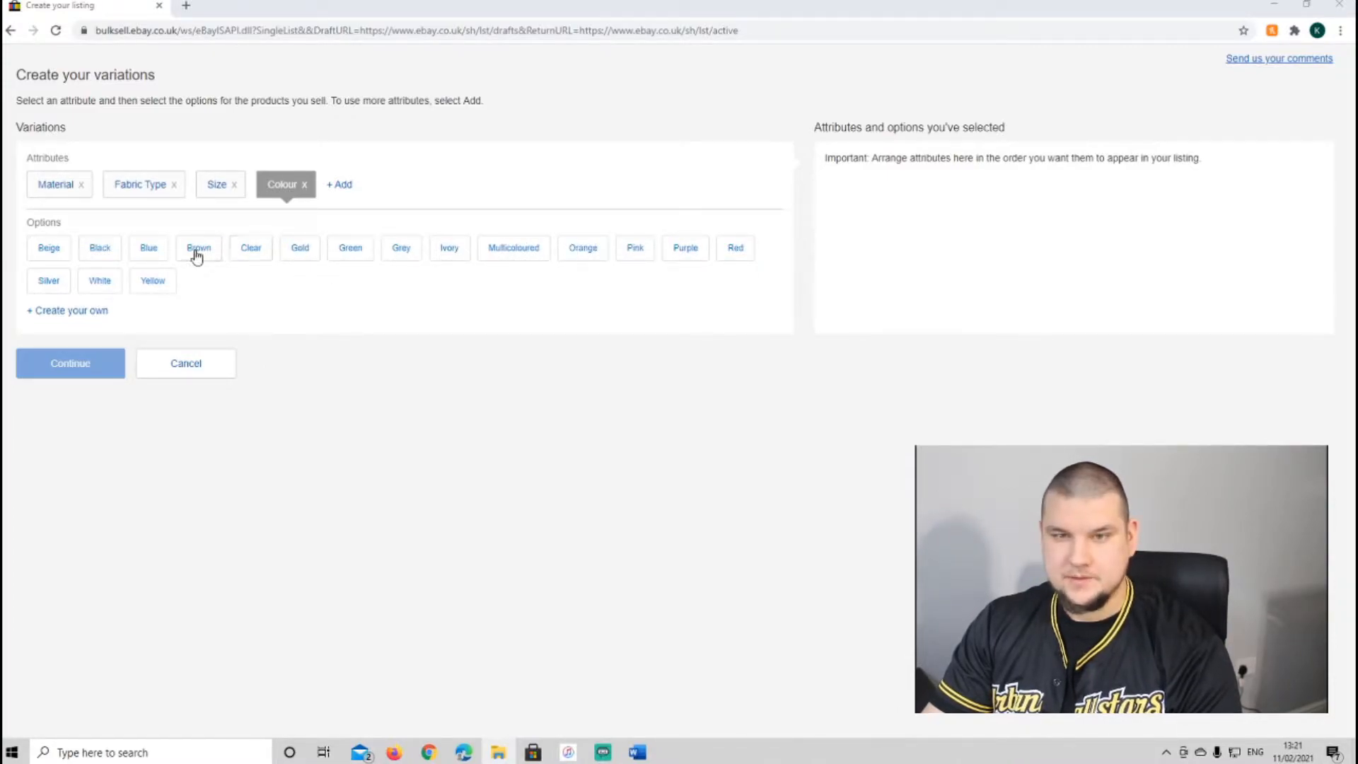
click(85, 308)
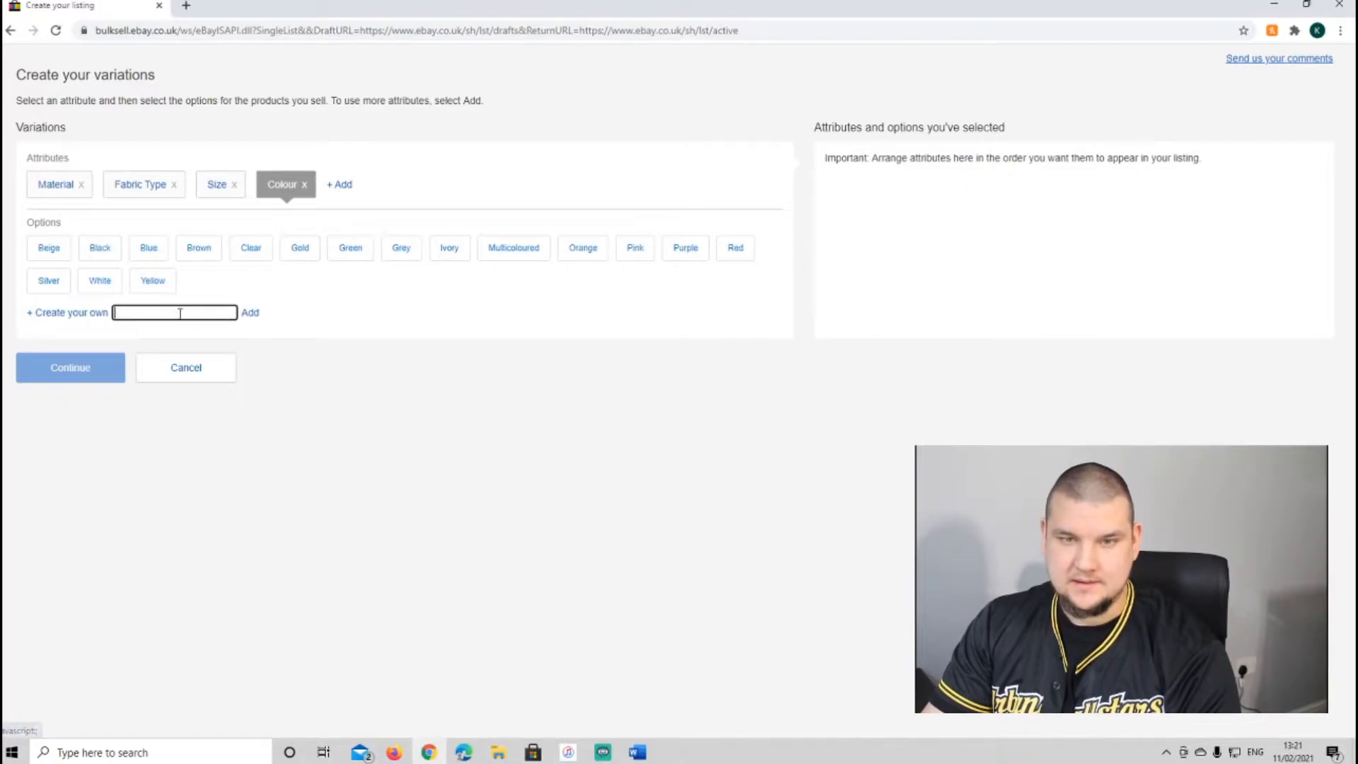
text(Navy)
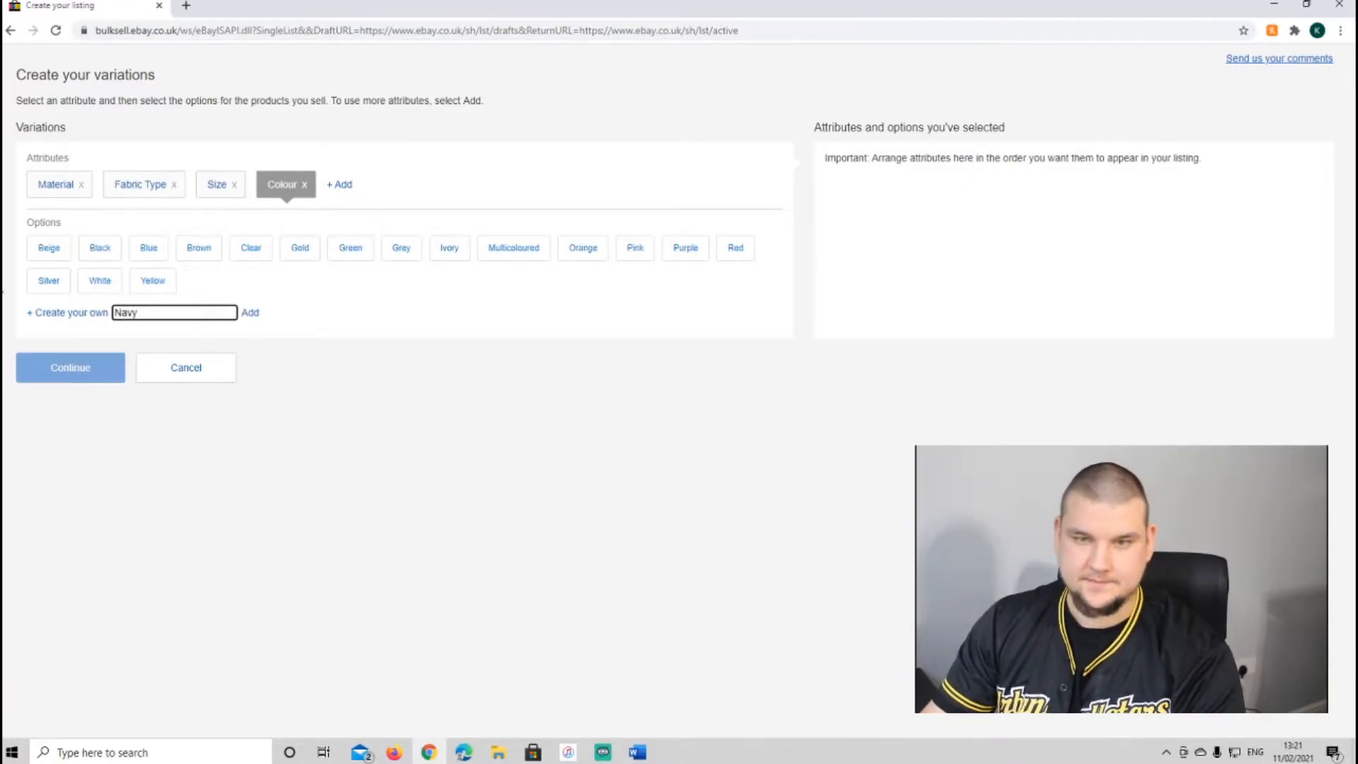
click(249, 313)
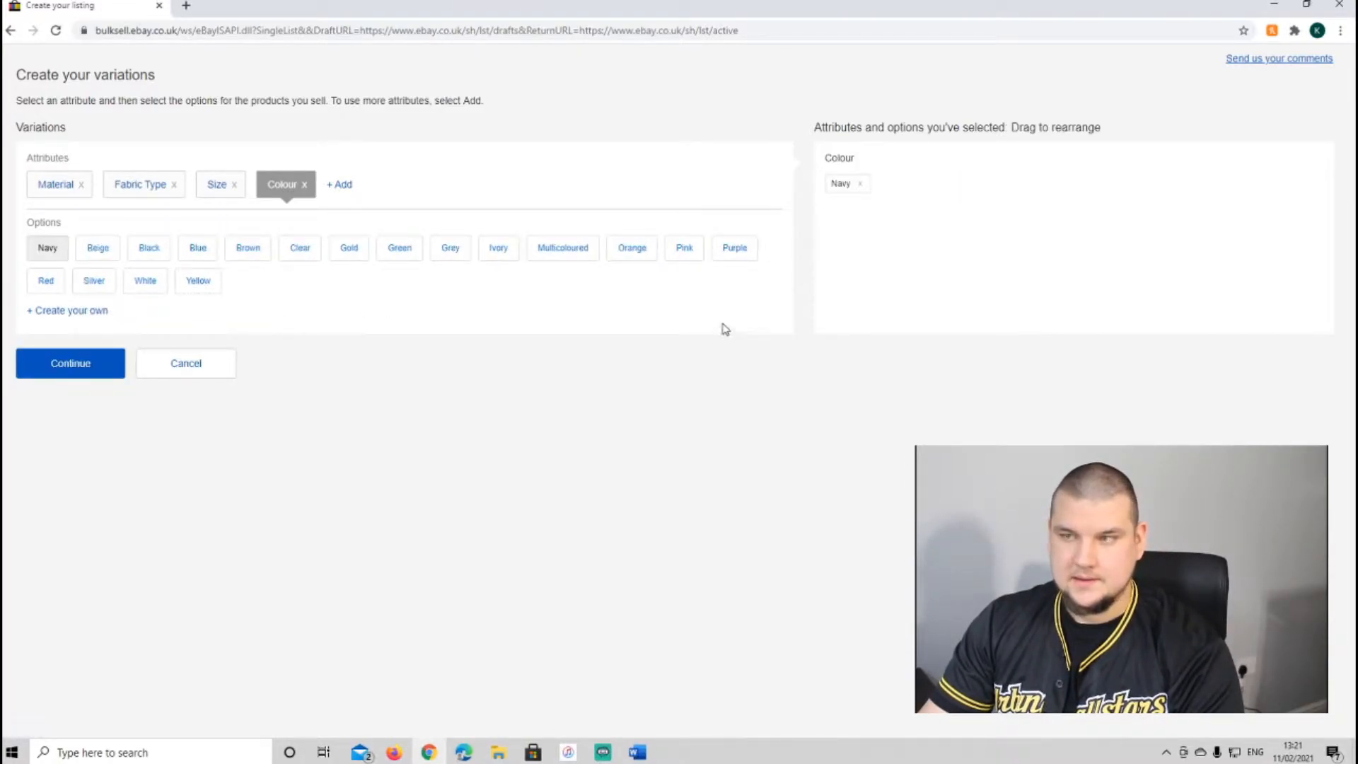
click(45, 281)
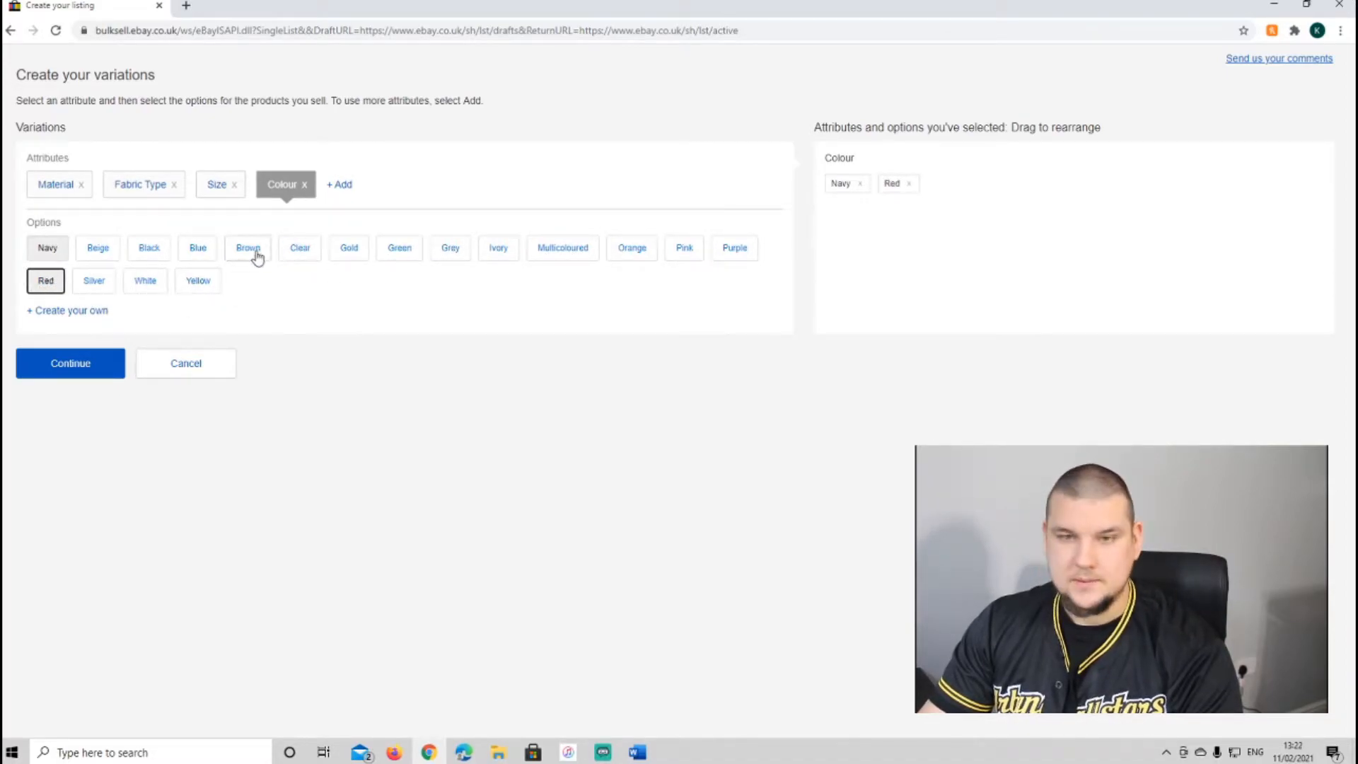
click(202, 253)
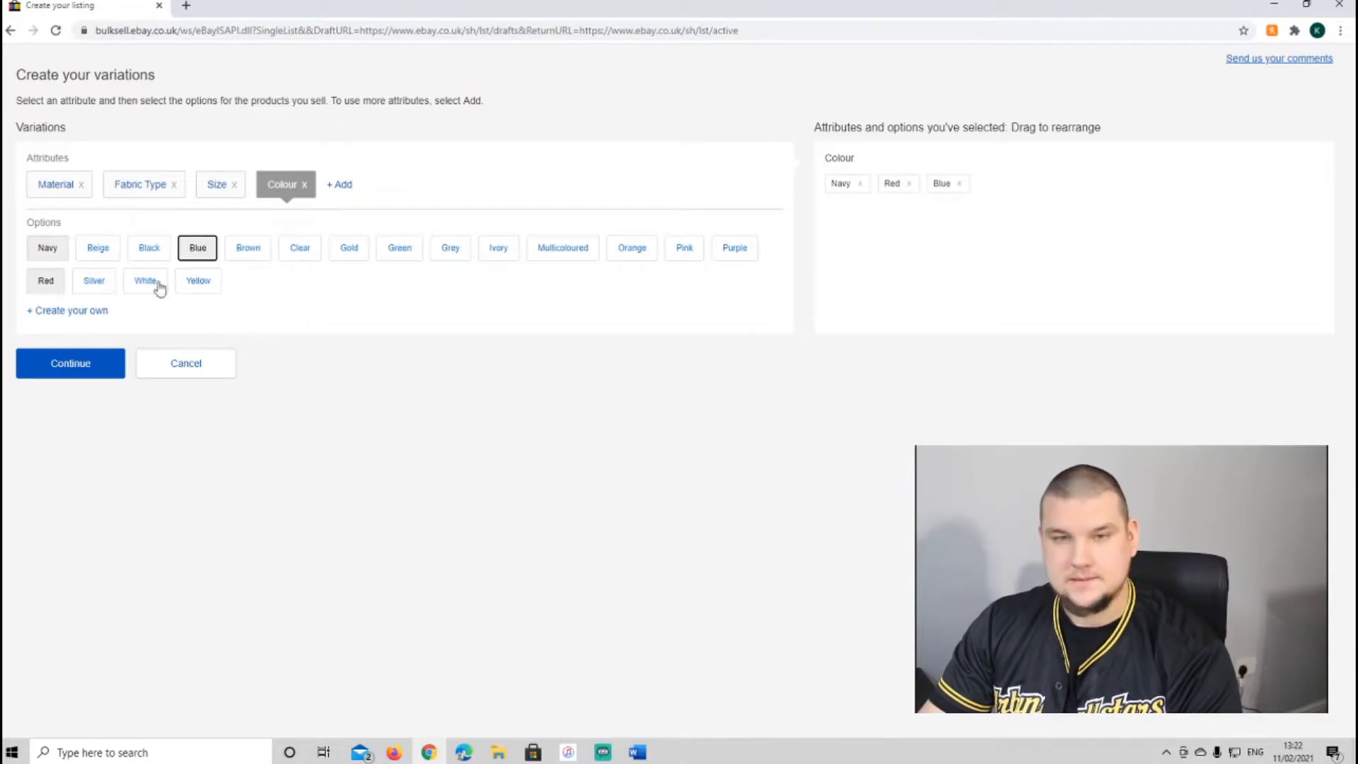
click(149, 283)
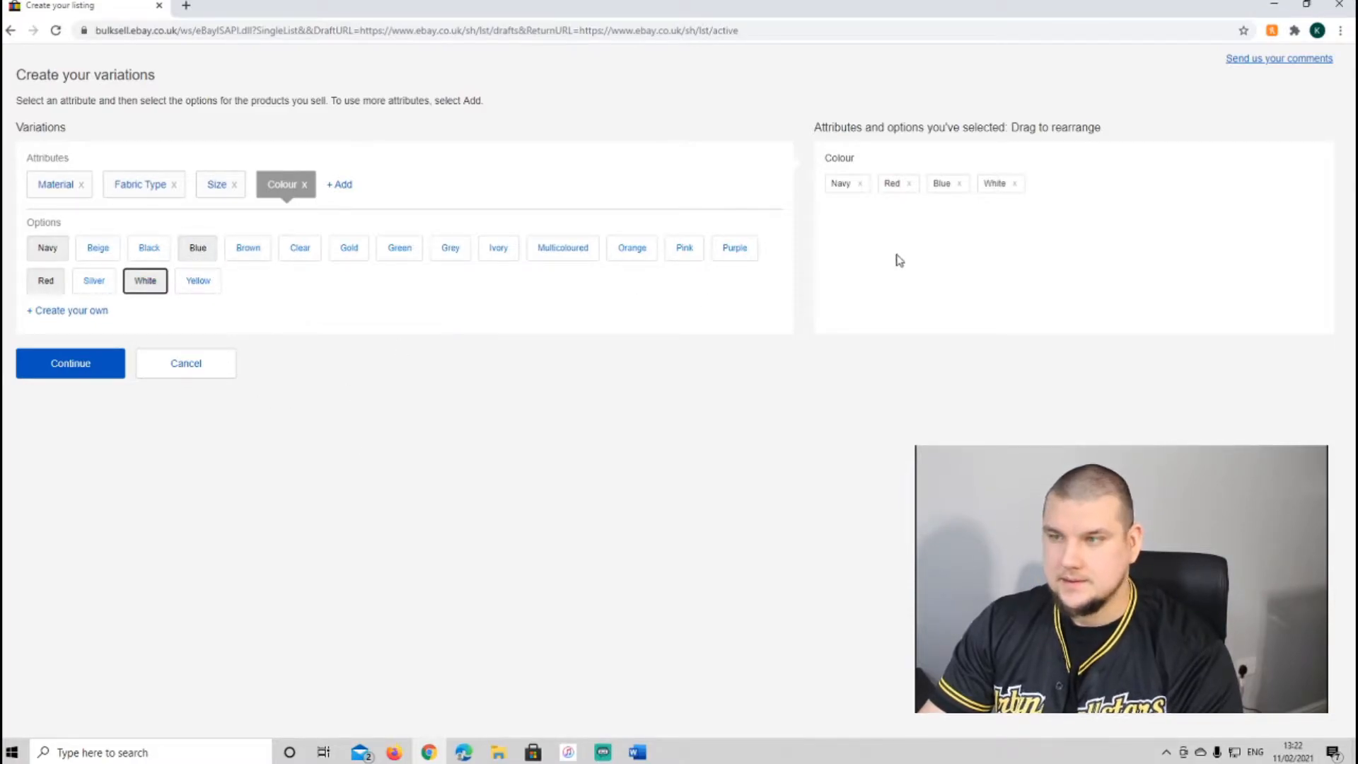
Select S, M, L and XL as the Size options and continue to the variation details
click(206, 186)
click(84, 250)
click(118, 249)
click(153, 249)
click(191, 249)
click(82, 461)
Add the four-shirt image SMSM6547 from the Jack and Jones Multi Colour Listing folder as the default photo
scroll(496, 393, down, 15)
scroll(304, 294, up, 14)
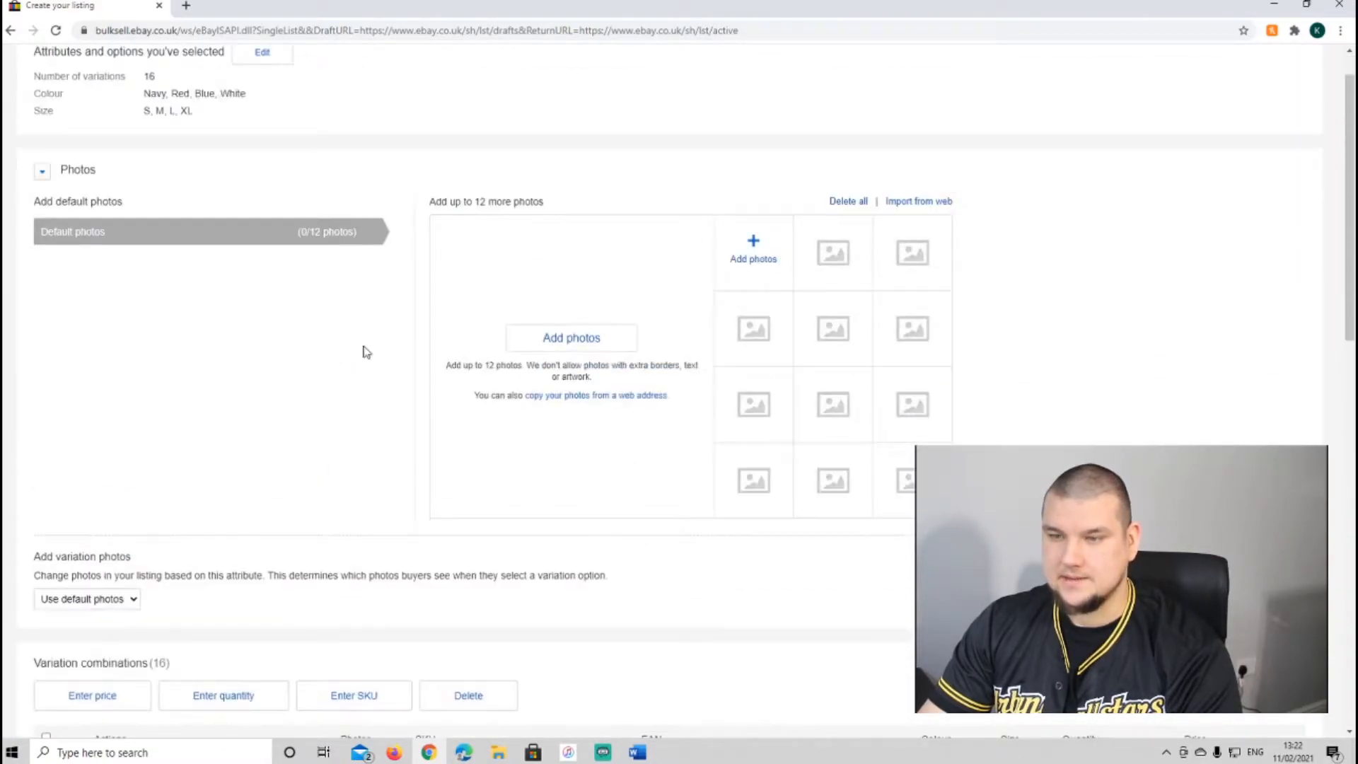
scroll(344, 354, up, 1)
click(589, 391)
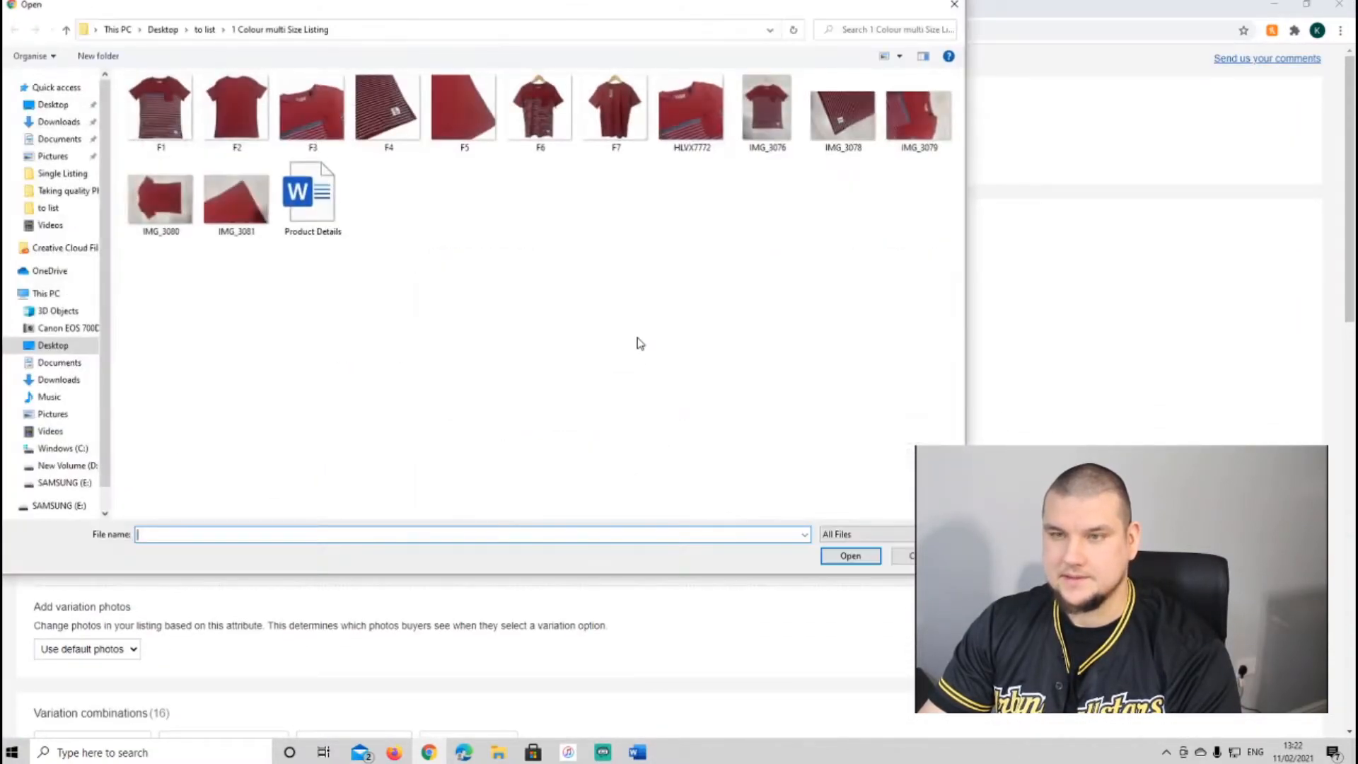
click(205, 29)
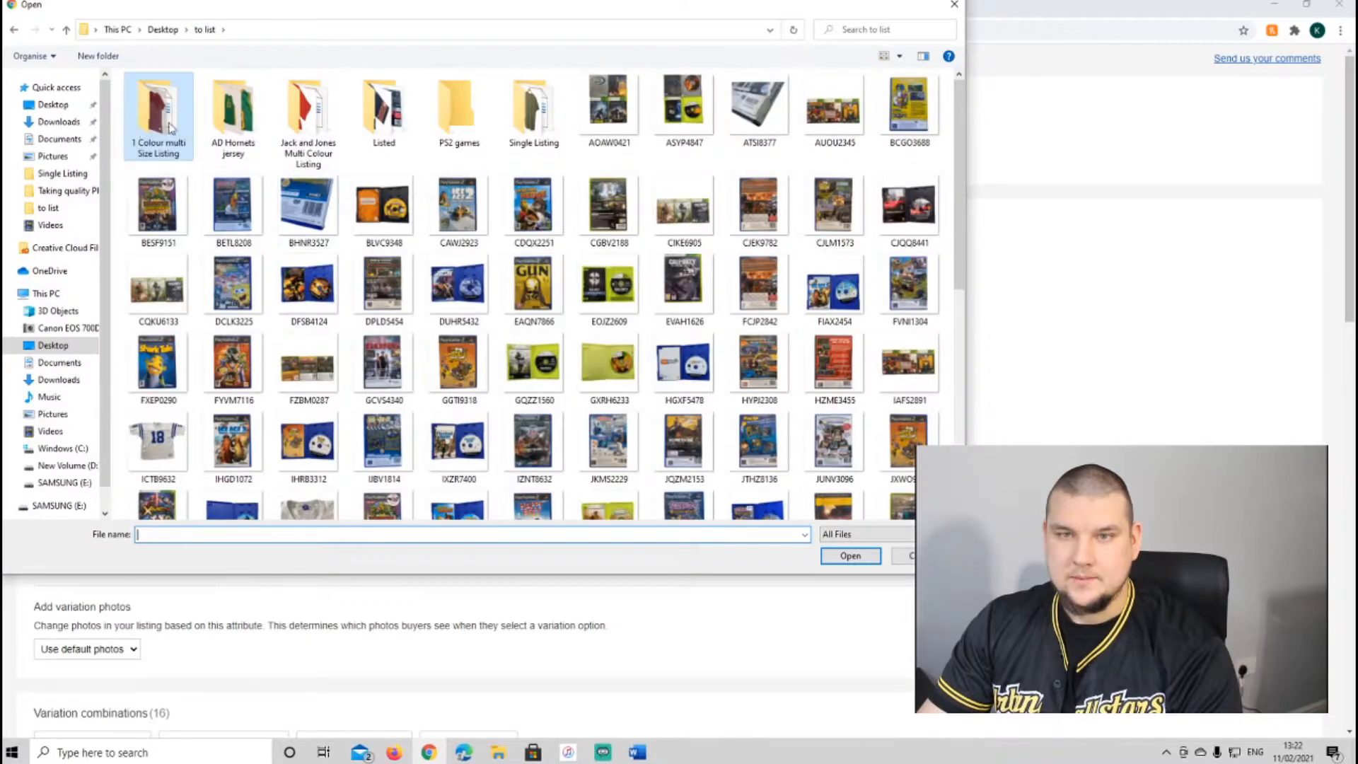
double_click(308, 117)
double_click(767, 194)
scroll(575, 182, down, 1)
scroll(638, 246, up, 1)
scroll(642, 256, down, 2)
scroll(648, 254, up, 2)
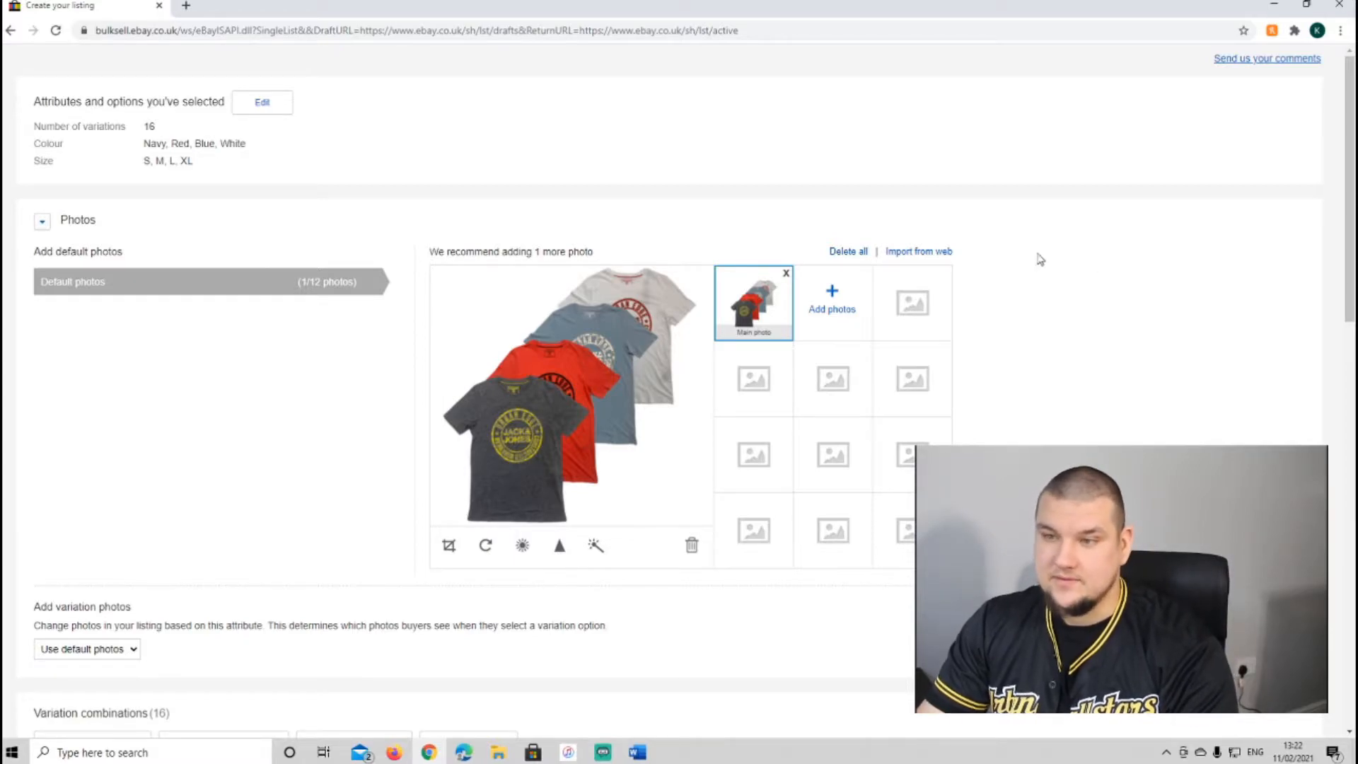
scroll(129, 231, down, 1)
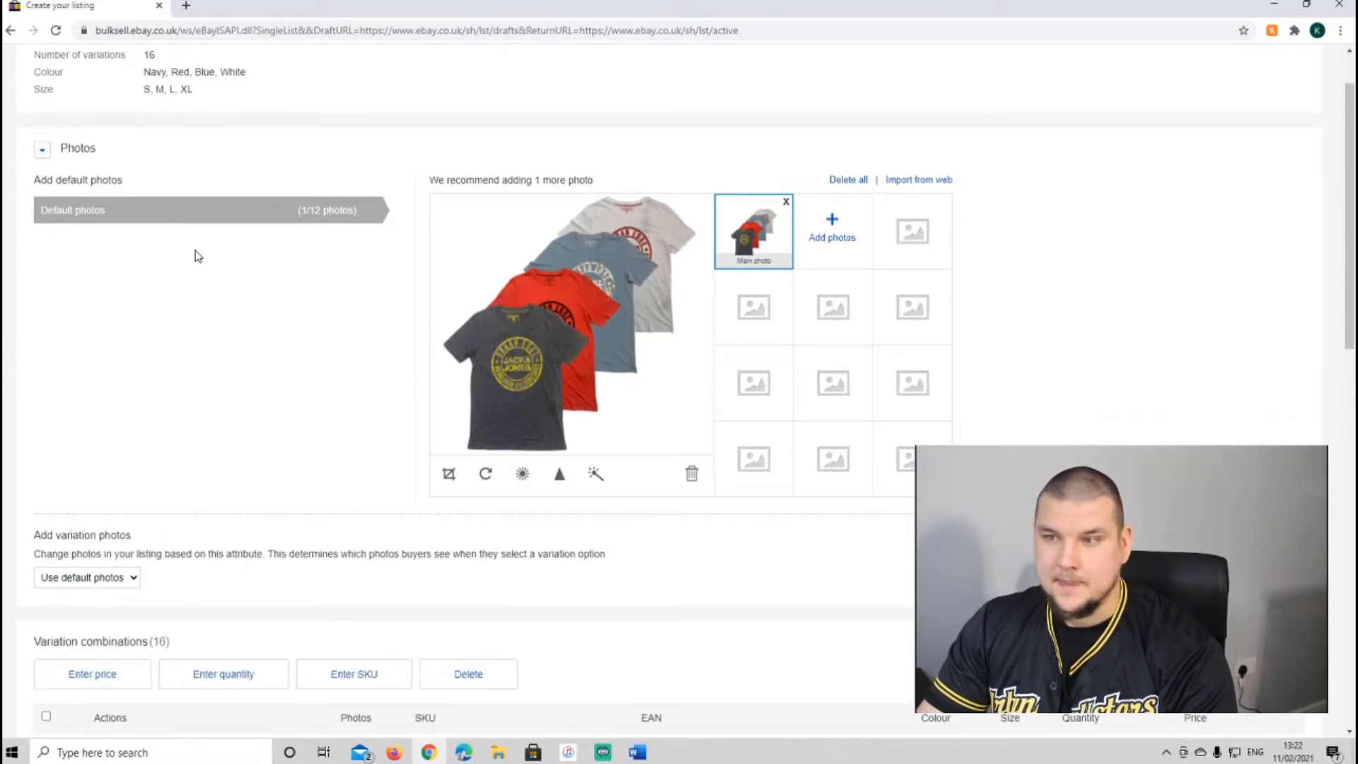
scroll(197, 257, up, 1)
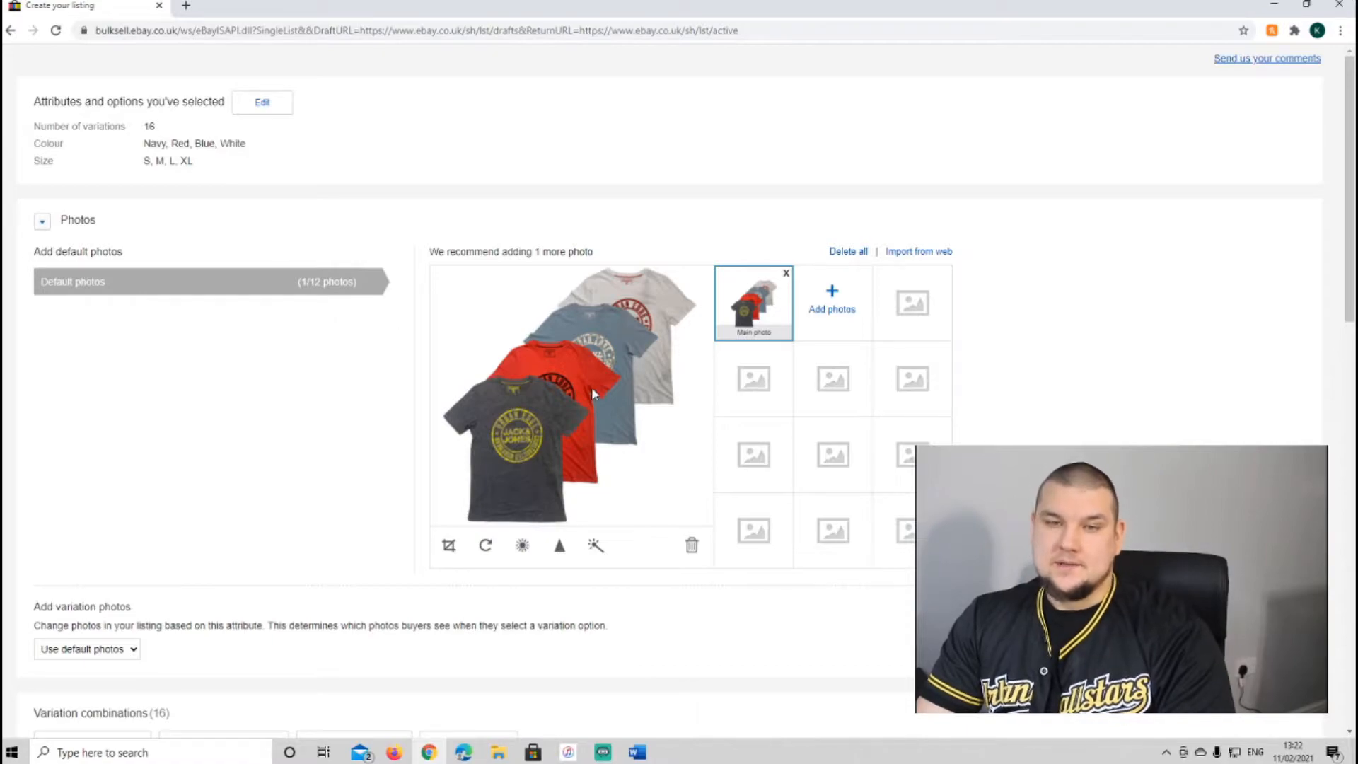
Set the variation photos to change based on the Colour attribute
scroll(309, 321, down, 2)
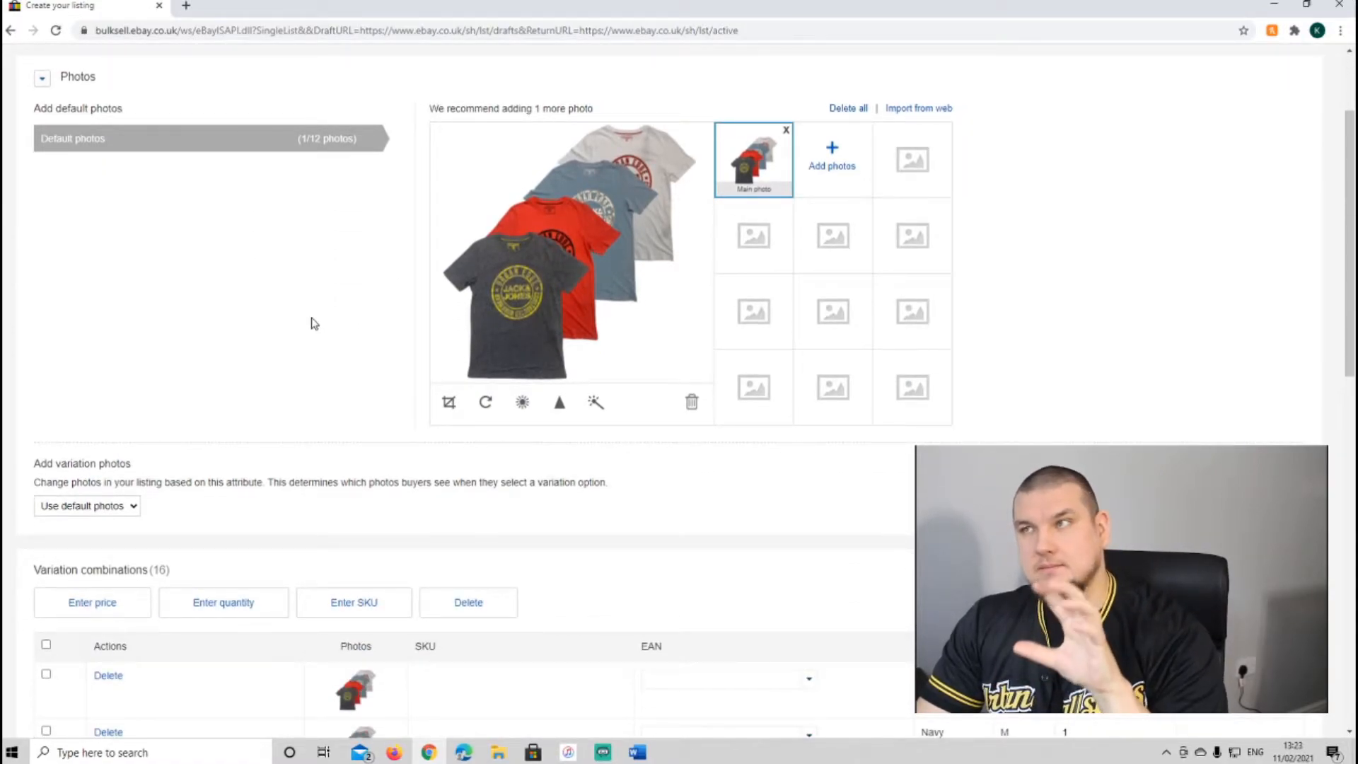
scroll(311, 322, down, 4)
click(135, 222)
click(88, 247)
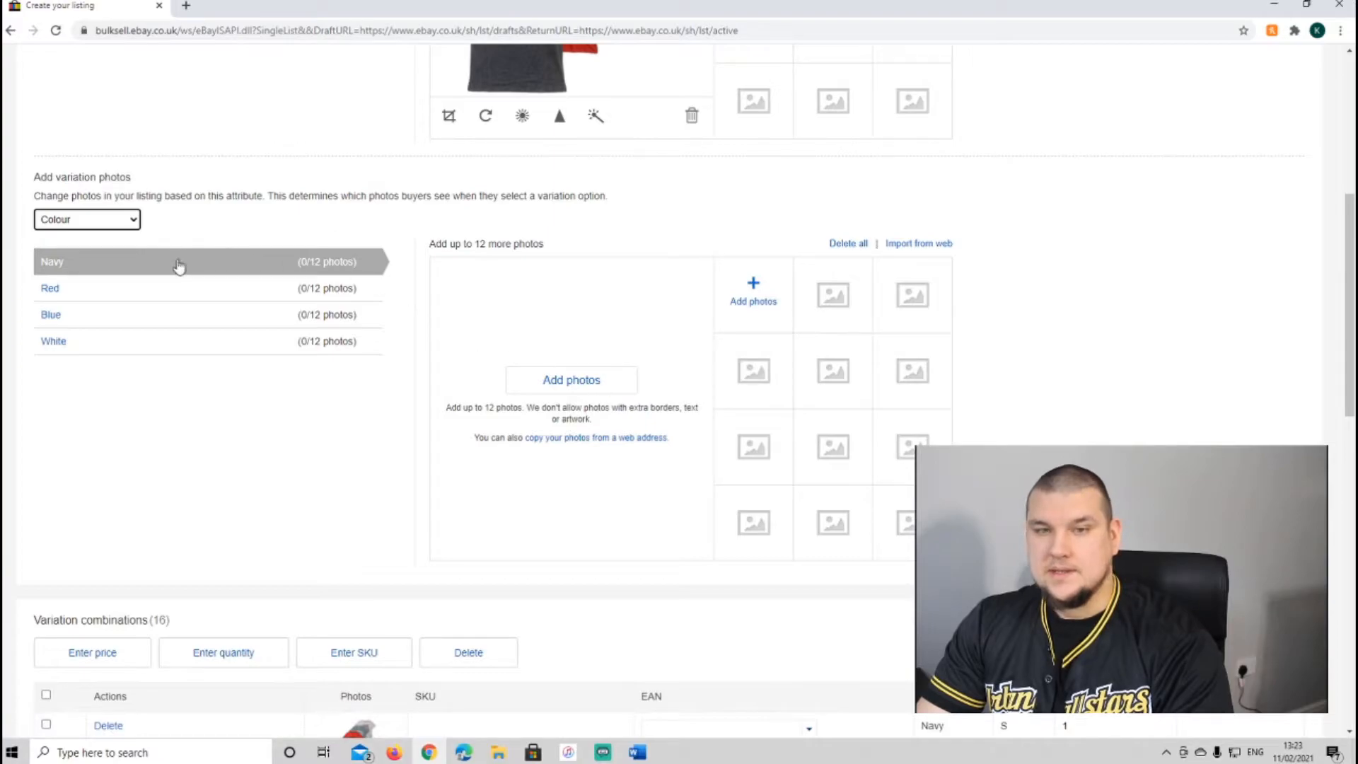
Add the six Navy shirt photos JFPL8916, GRCO2506, IMG_E3642, WEUN9987, PXDX8130 and XNLM1969 to the Navy variation
click(589, 388)
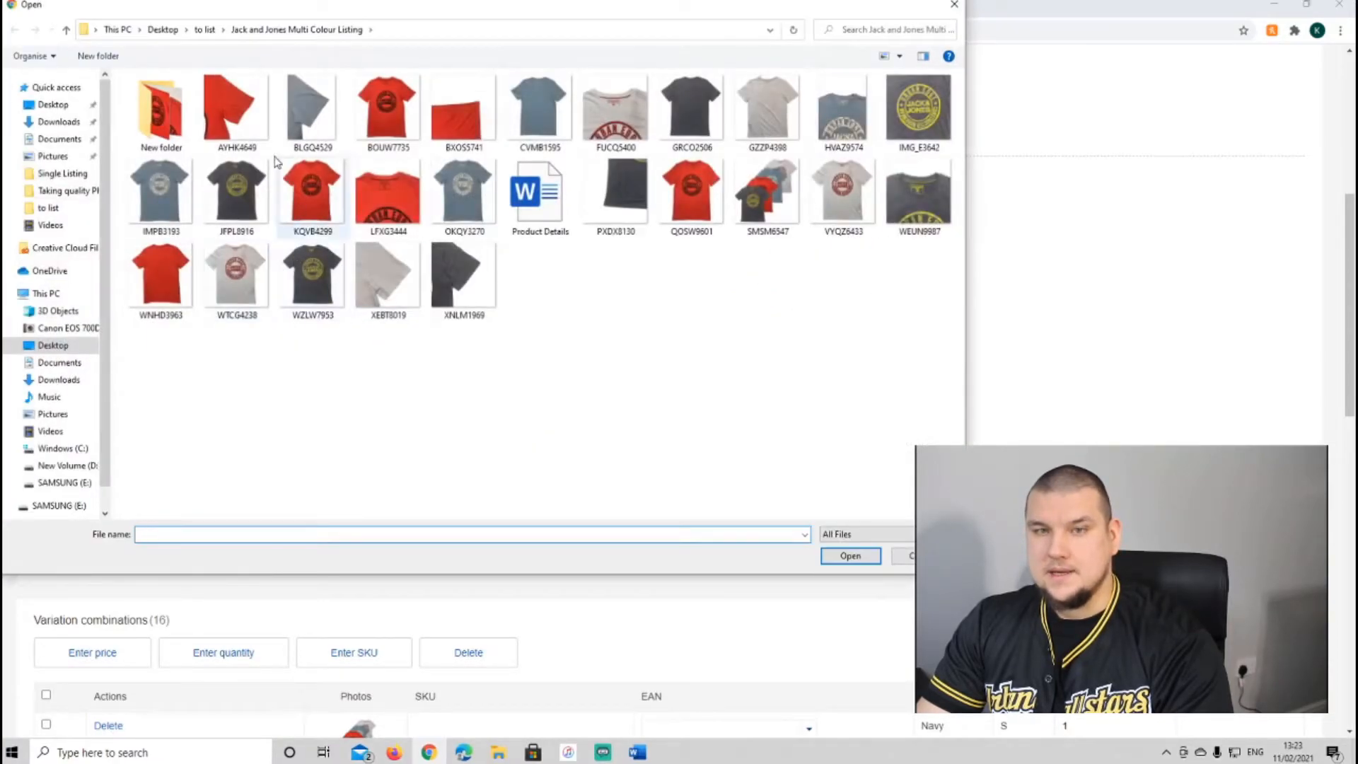
drag(421, 5, 773, 66)
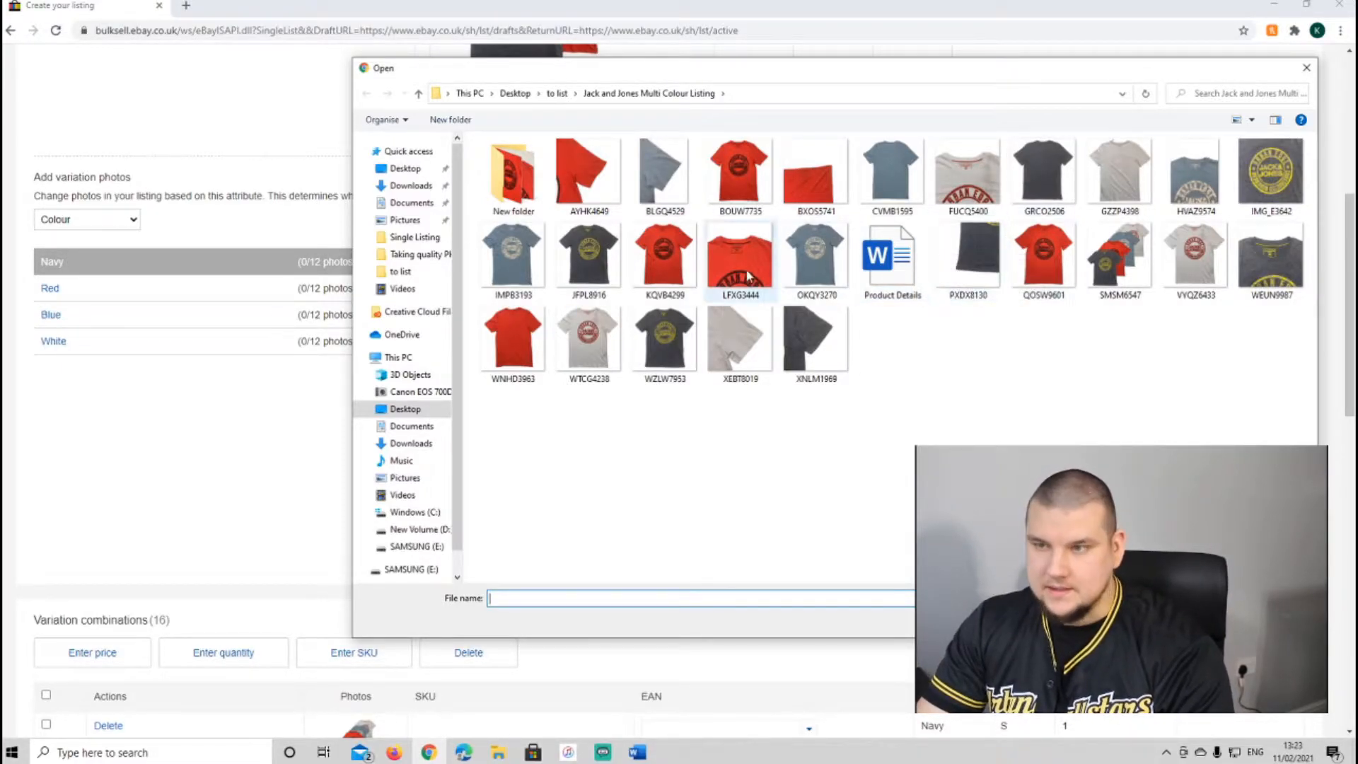
click(592, 252)
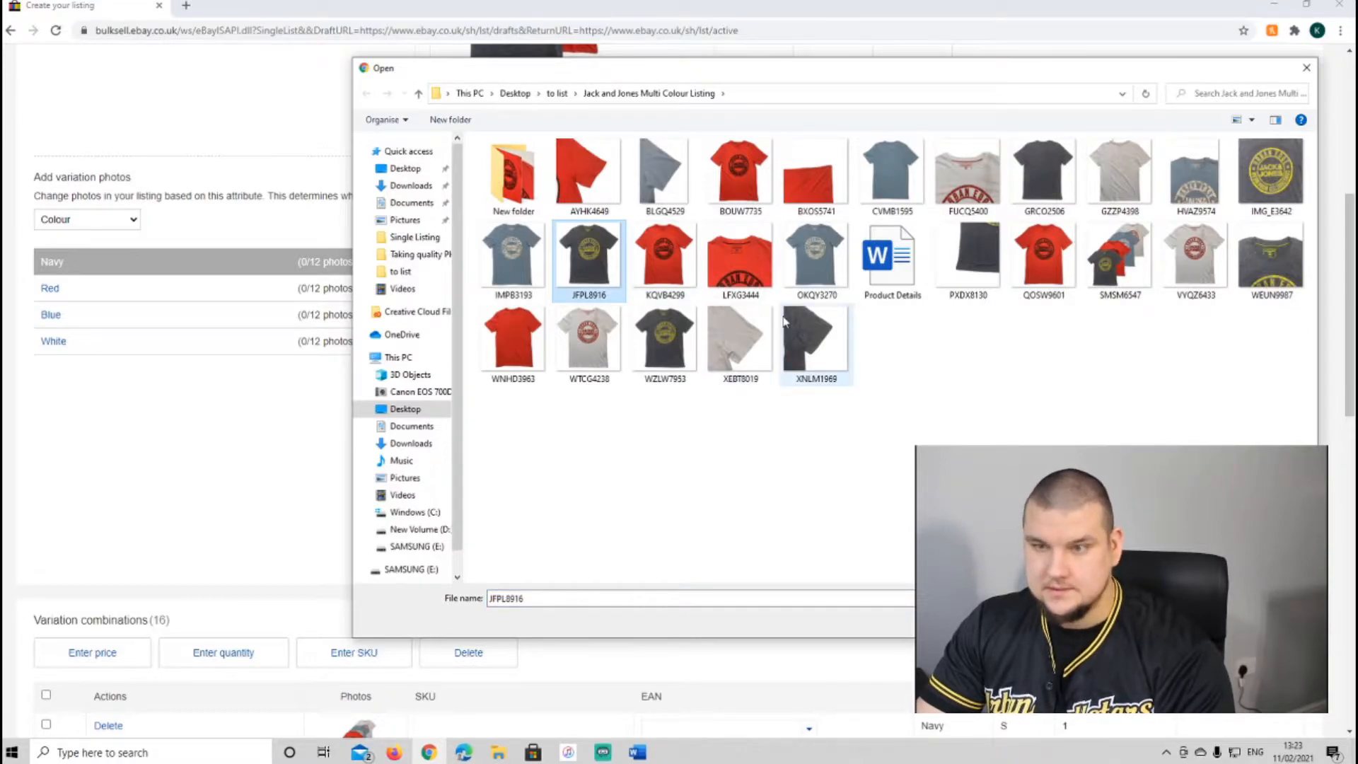
ctrl+click(1049, 179)
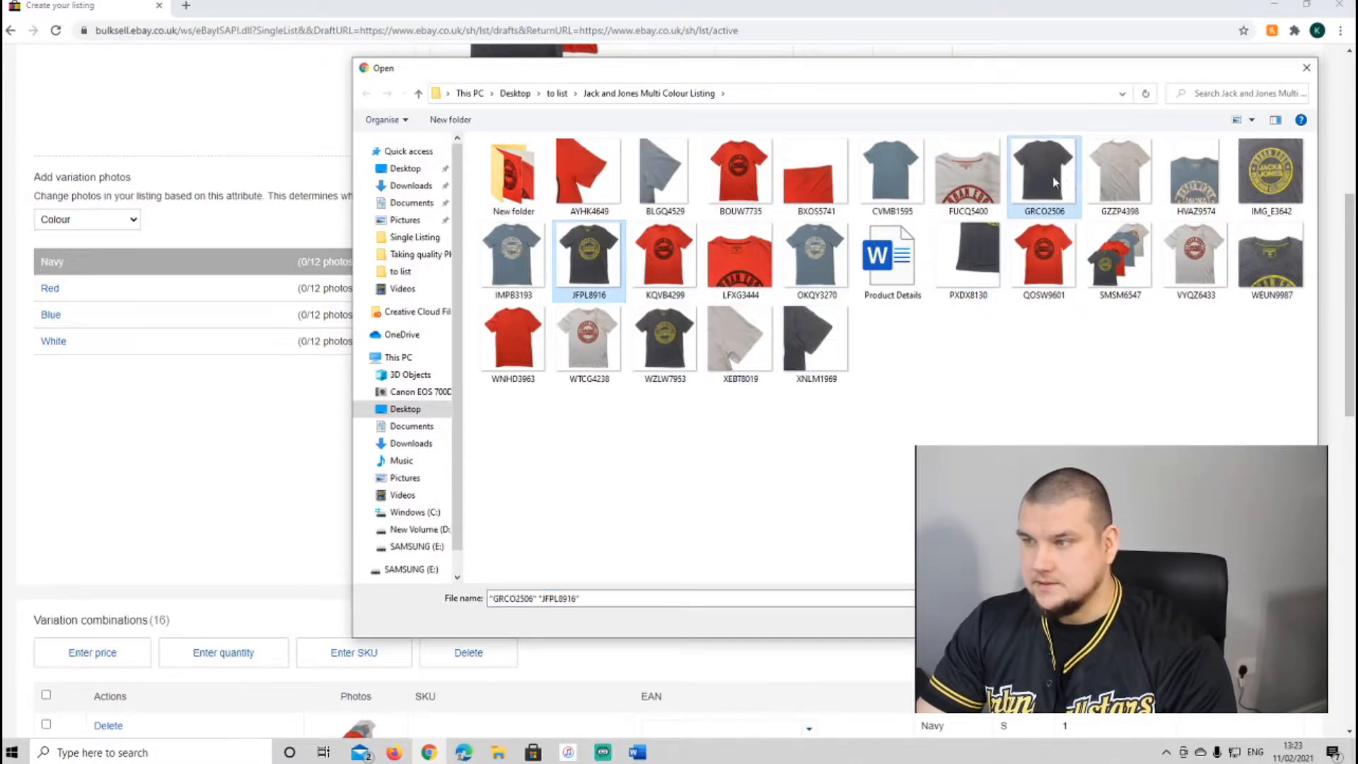
ctrl+click(1271, 173)
ctrl+click(1277, 254)
ctrl+click(968, 254)
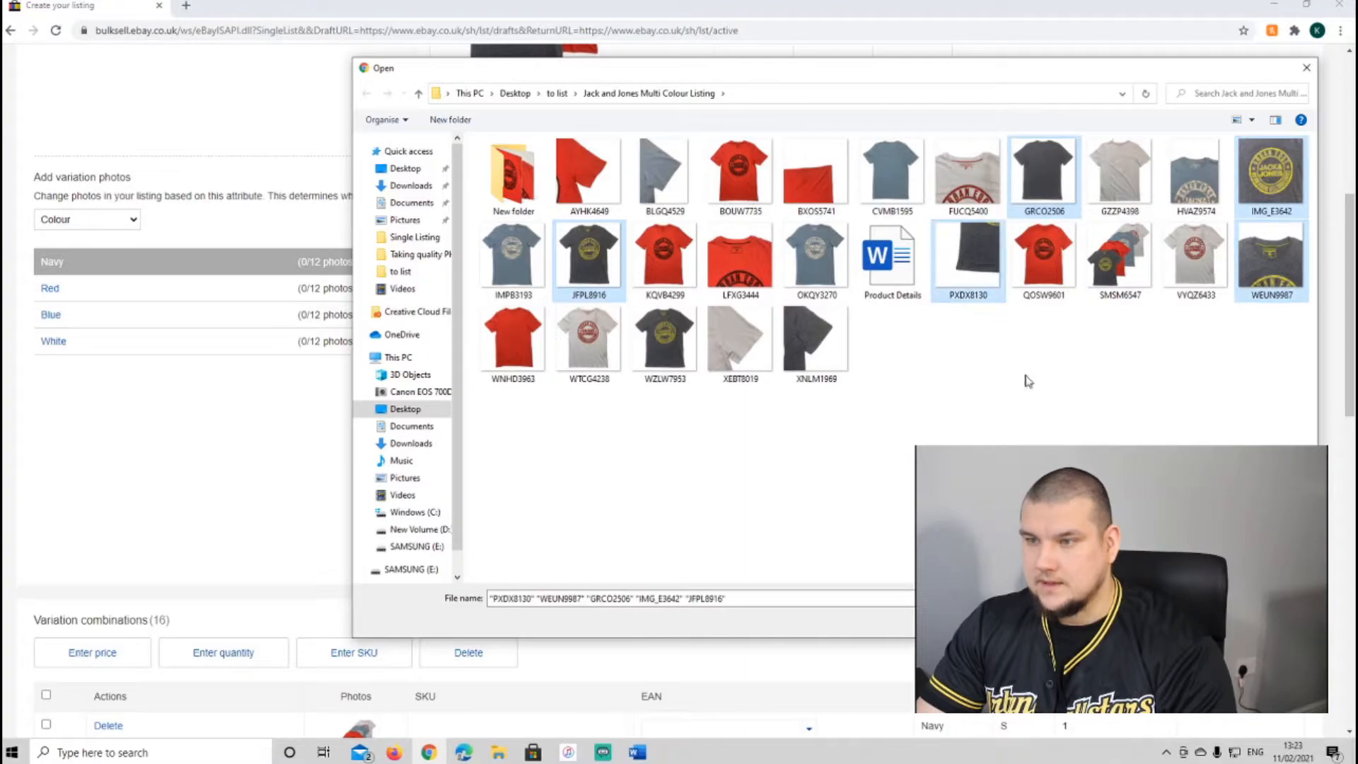
ctrl+click(821, 350)
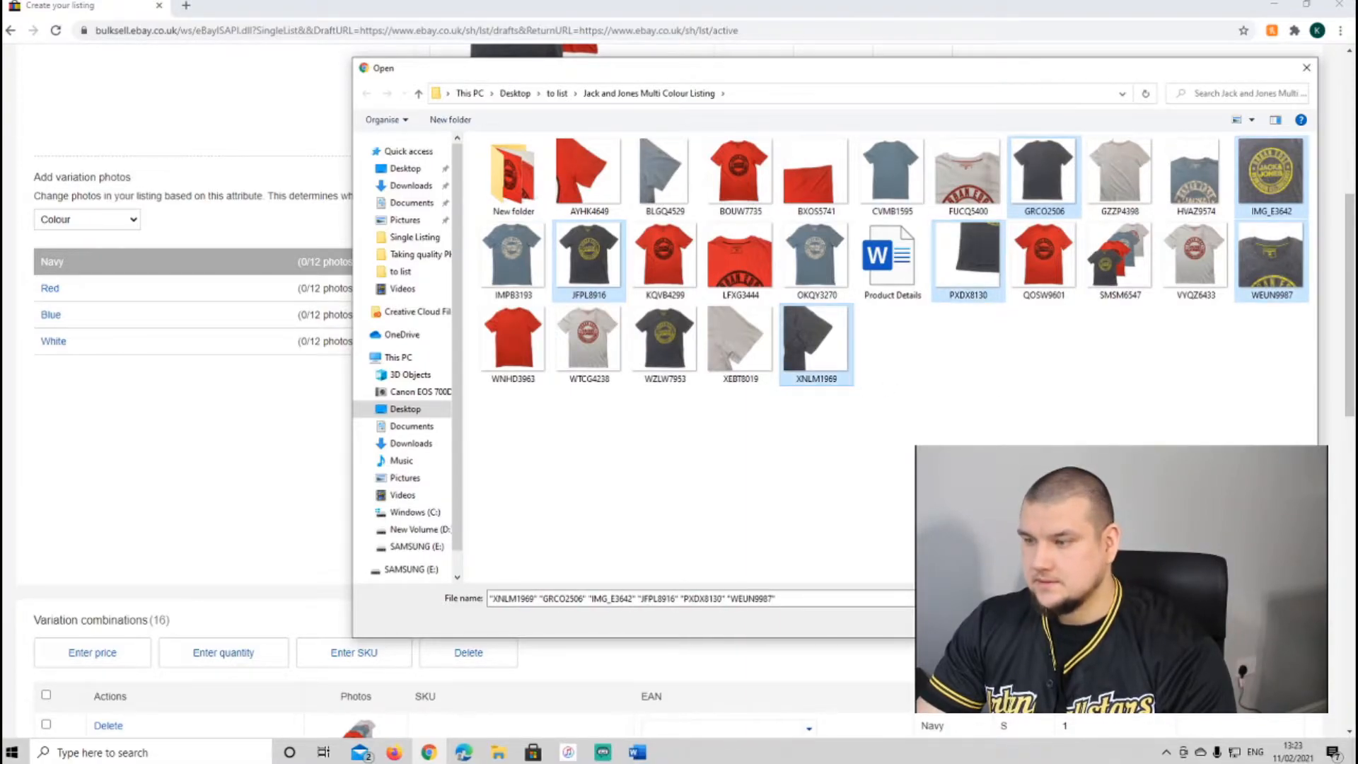
click(1198, 621)
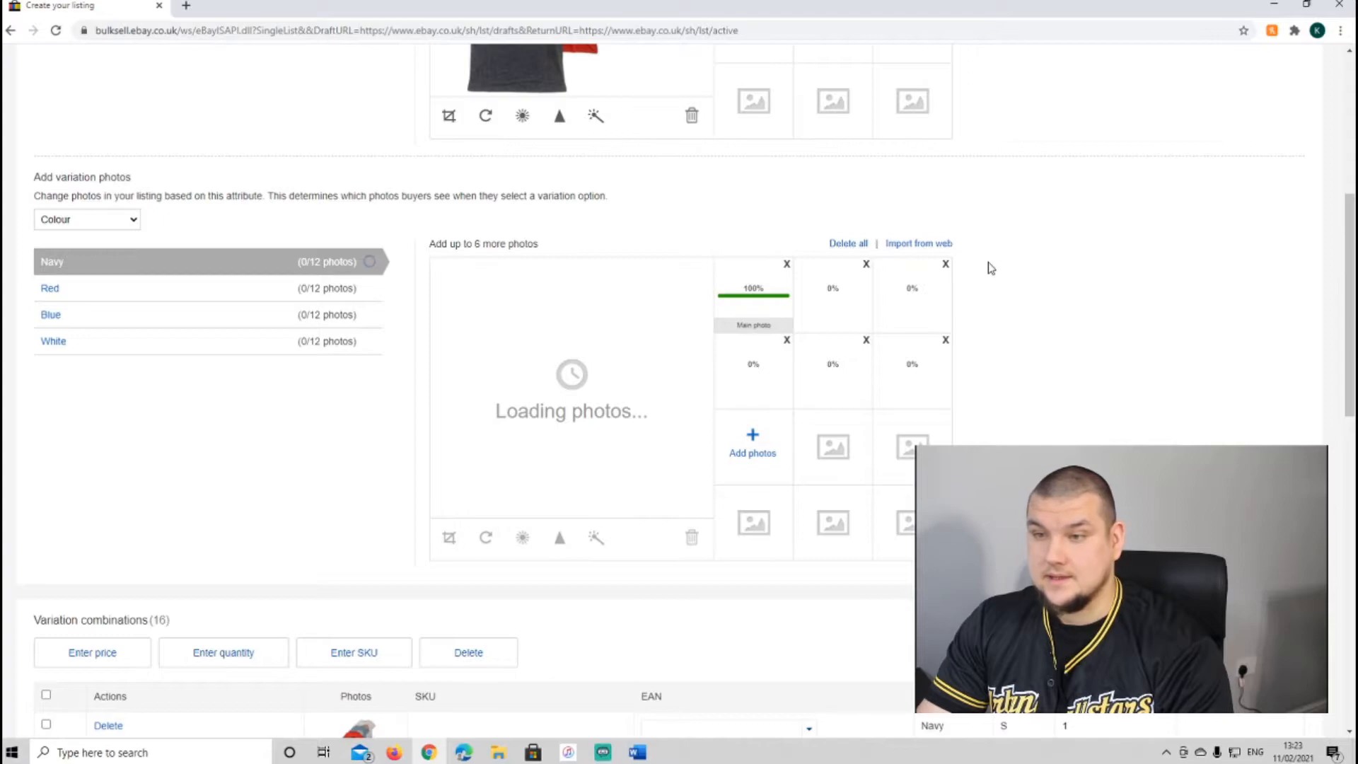
Add the red shirt photos BOUW7735, BXOS5741, LFXG3444, AYHK4649 and WNHD3963 to the Red variation
scroll(990, 267, down, 1)
scroll(991, 268, up, 5)
scroll(997, 266, down, 2)
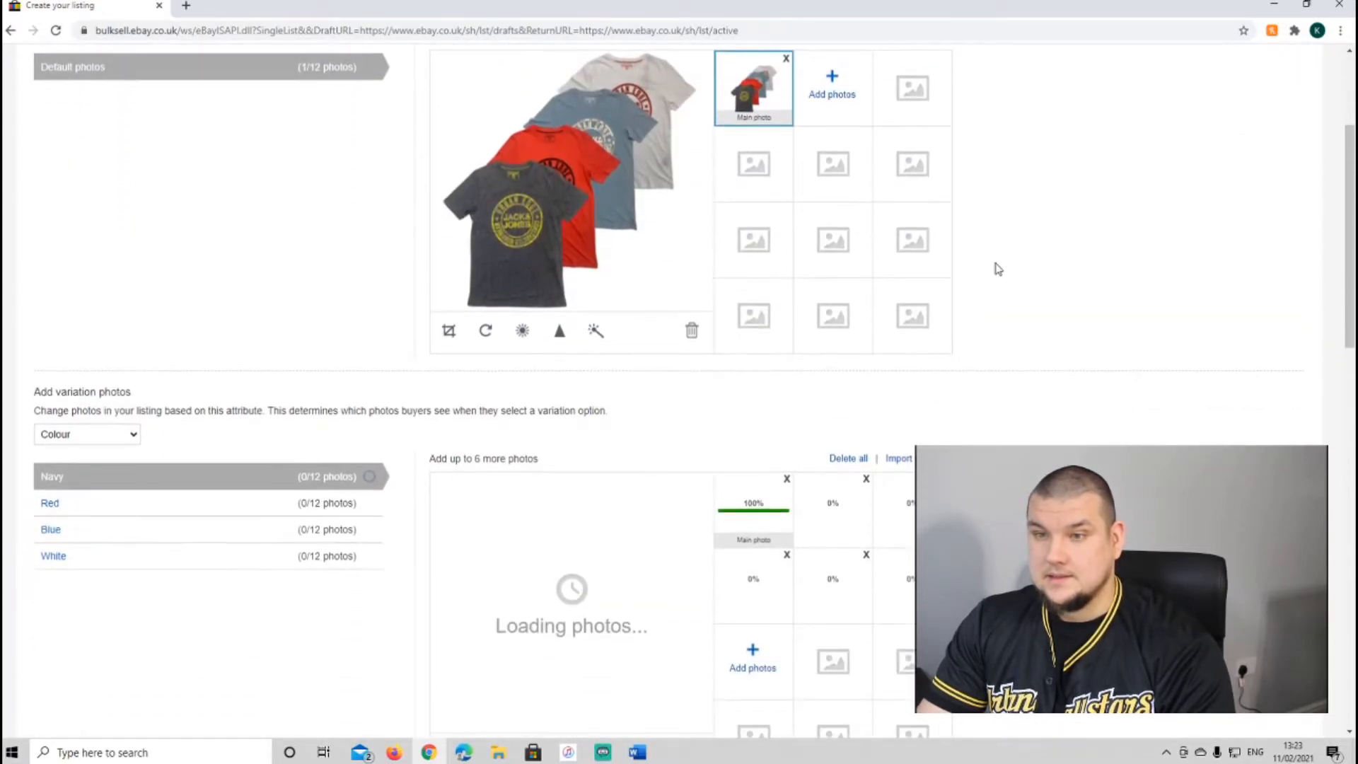
scroll(1008, 252, down, 2)
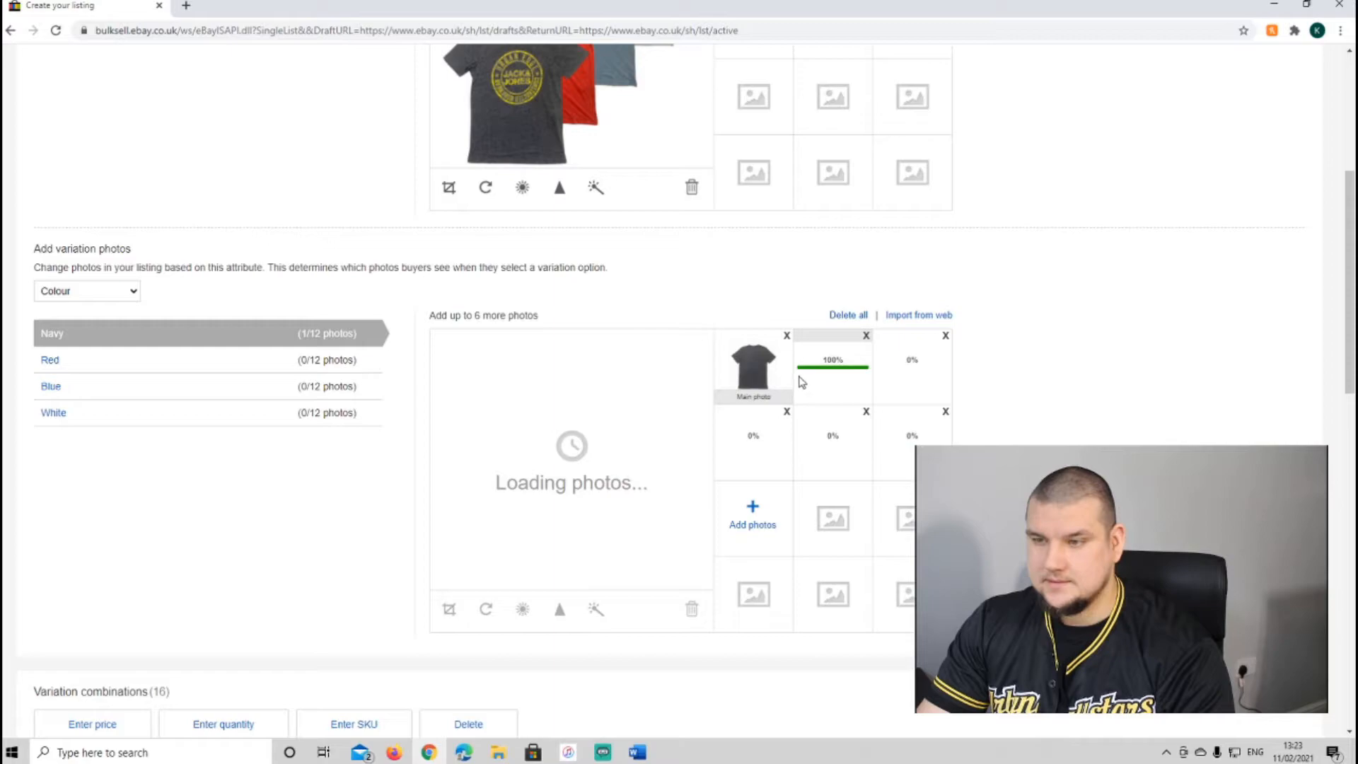
click(50, 362)
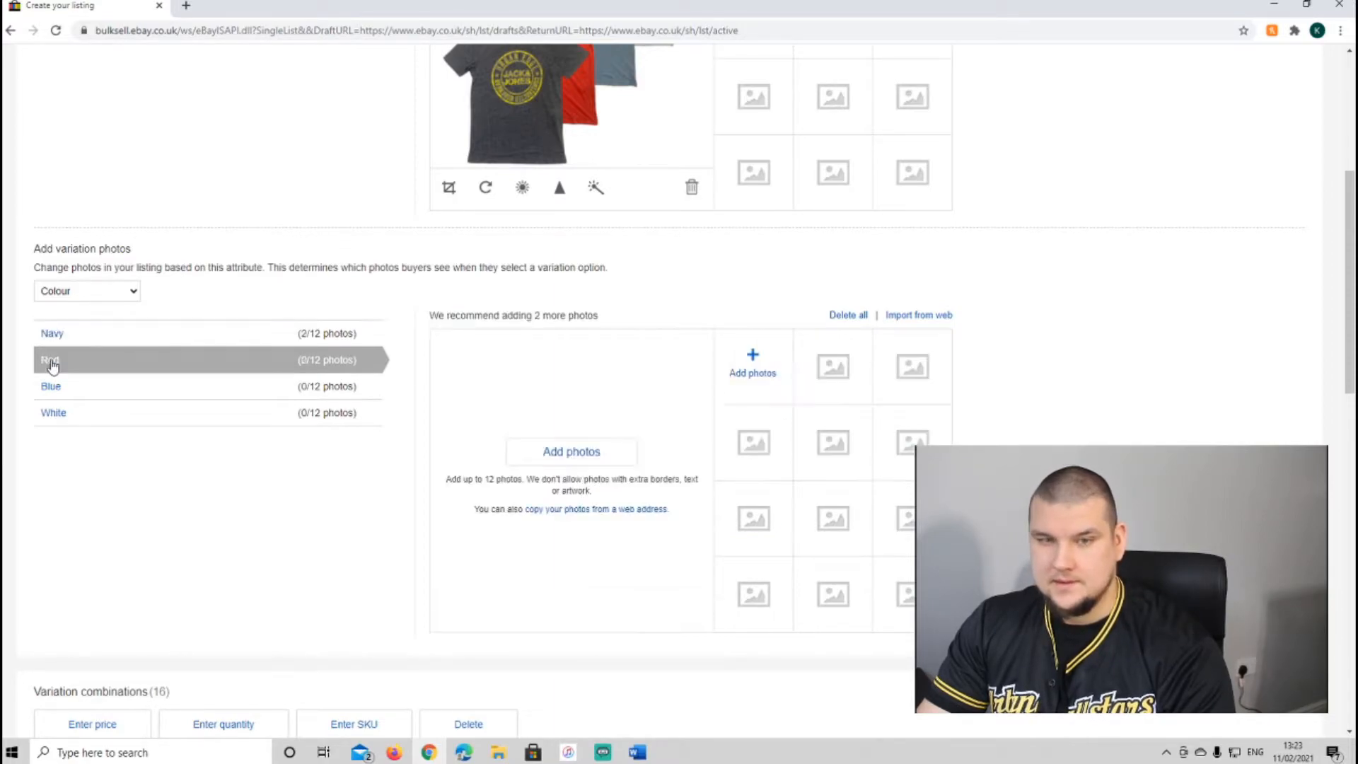
click(569, 441)
click(737, 173)
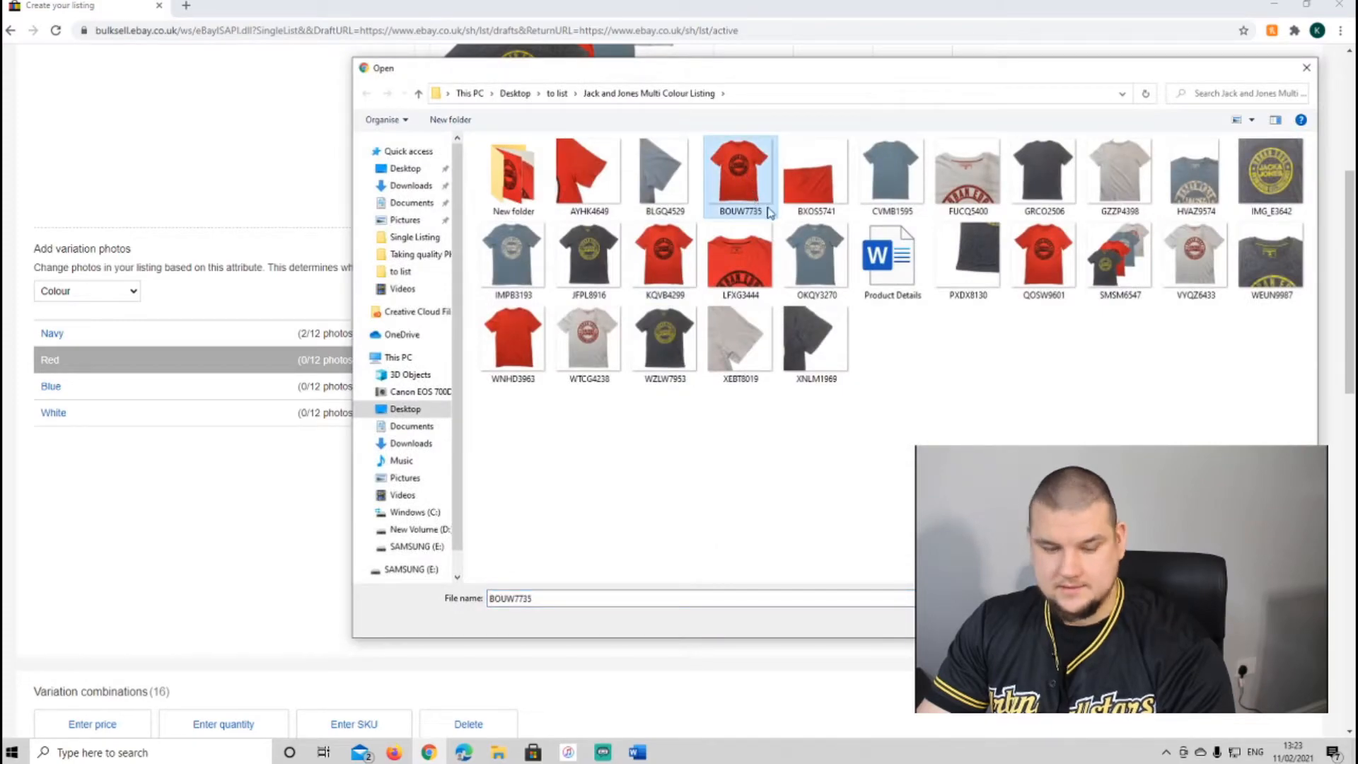
ctrl+click(820, 185)
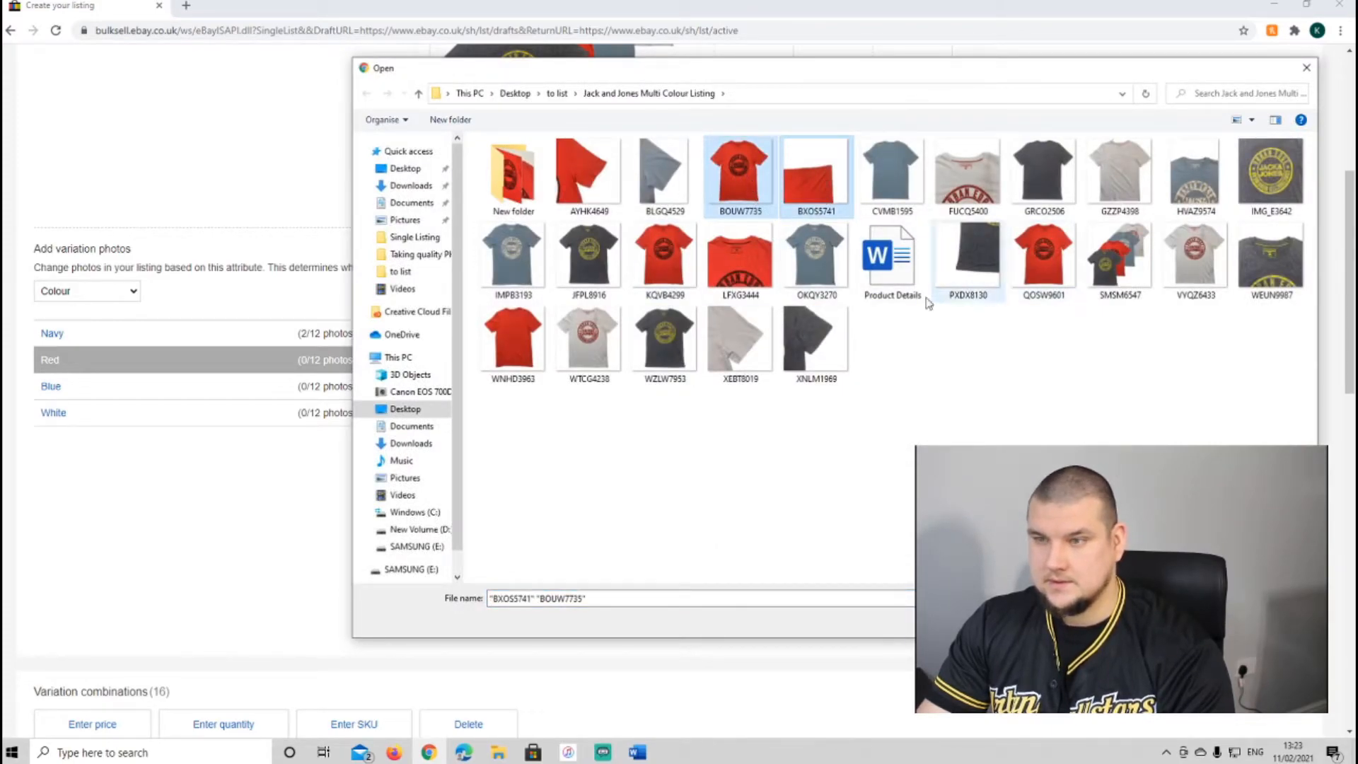
ctrl+click(737, 272)
ctrl+click(579, 158)
ctrl+click(512, 340)
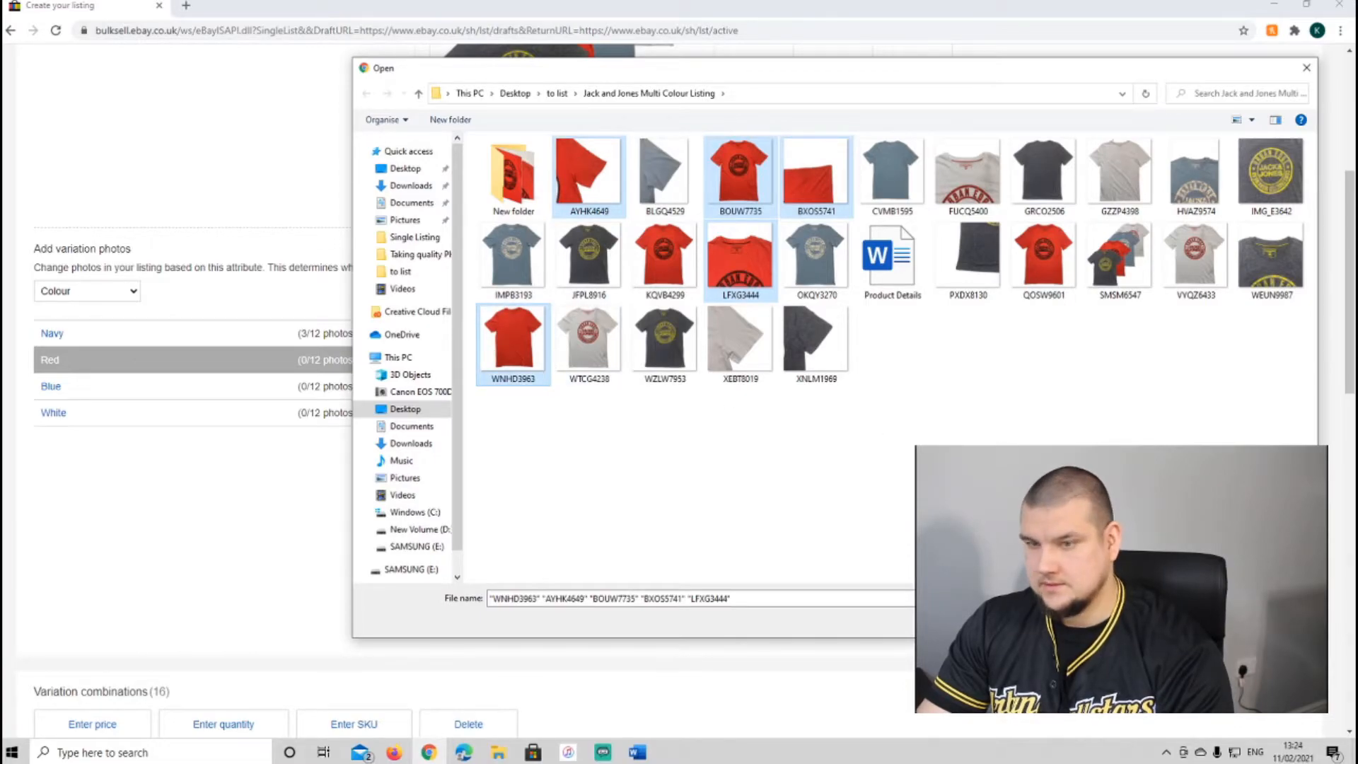
click(1191, 621)
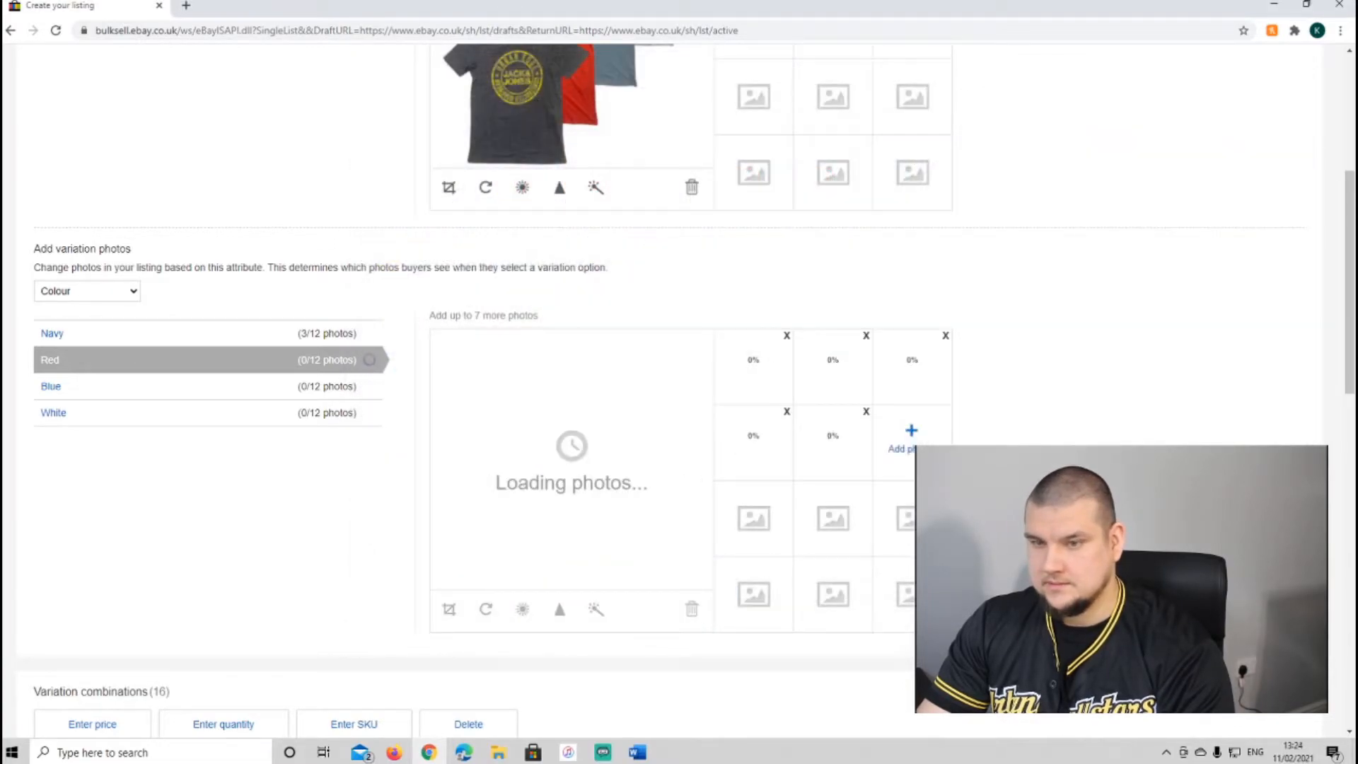
Add the blue shirt photos IMPB3193, BLGQ4529, CVMB1595 and HVAZ9574 to the Blue variation
click(52, 386)
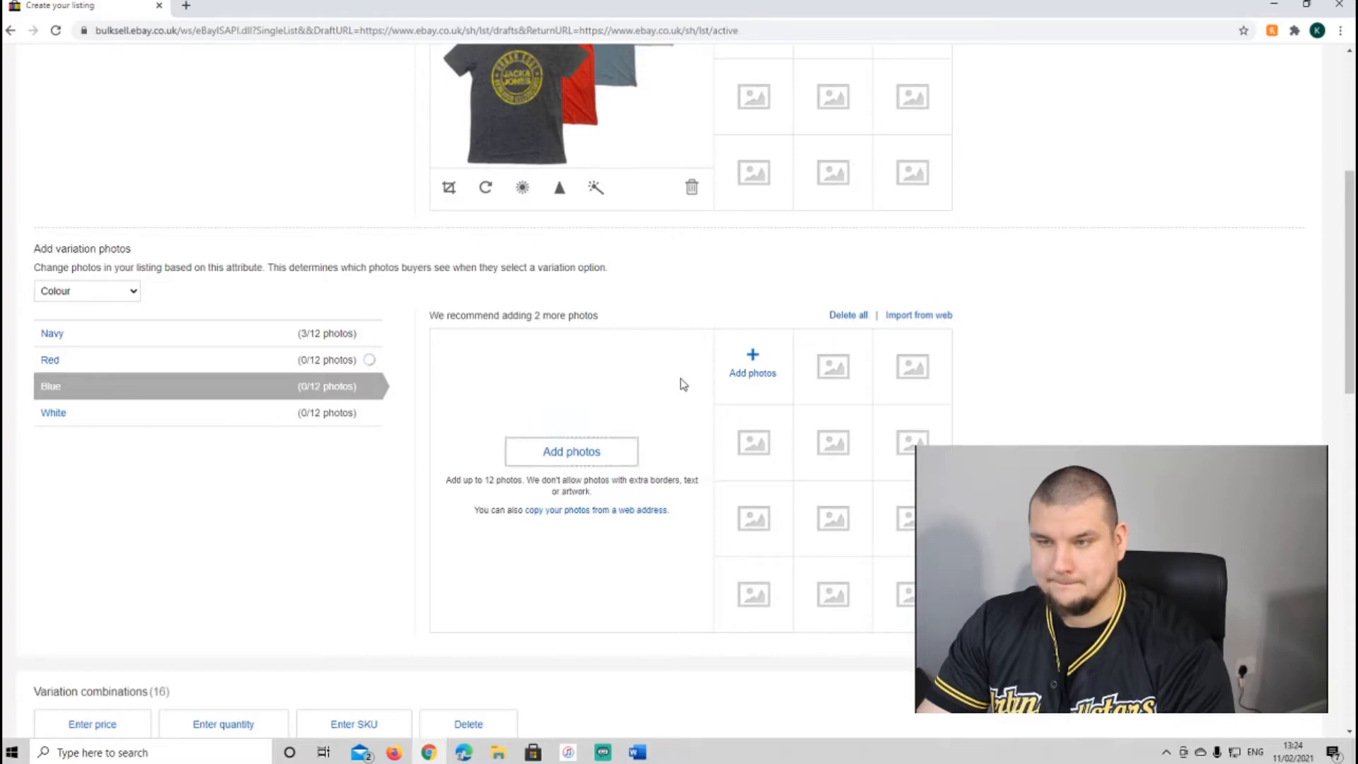
click(514, 264)
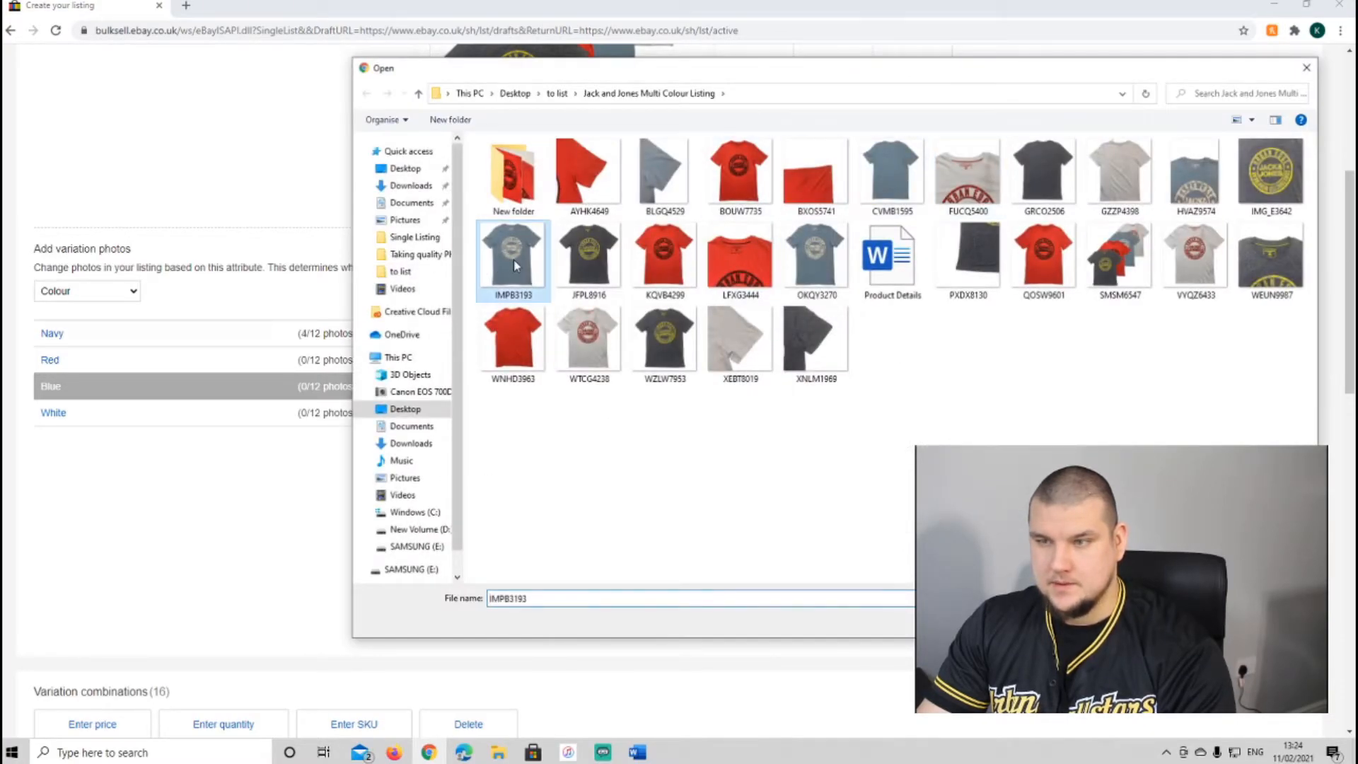
ctrl+click(663, 177)
ctrl+click(914, 188)
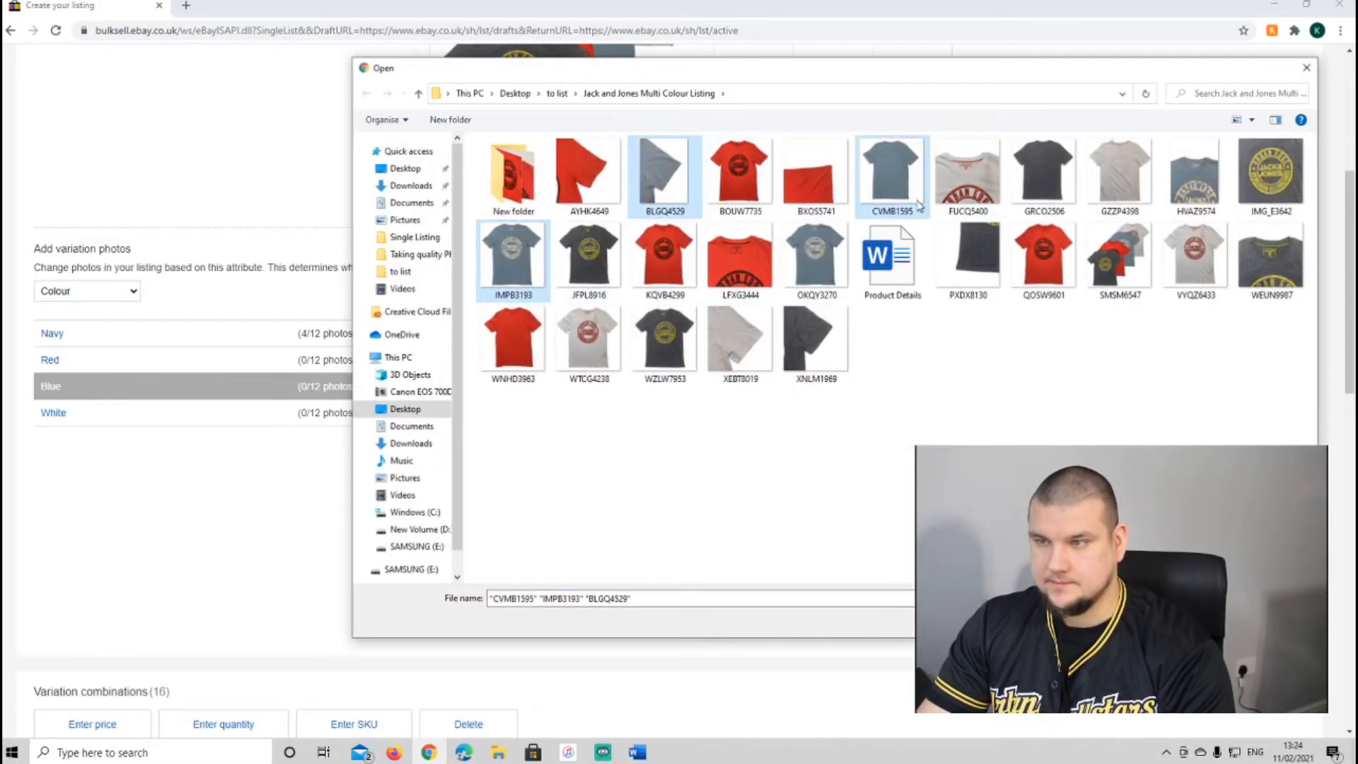
ctrl+click(1213, 168)
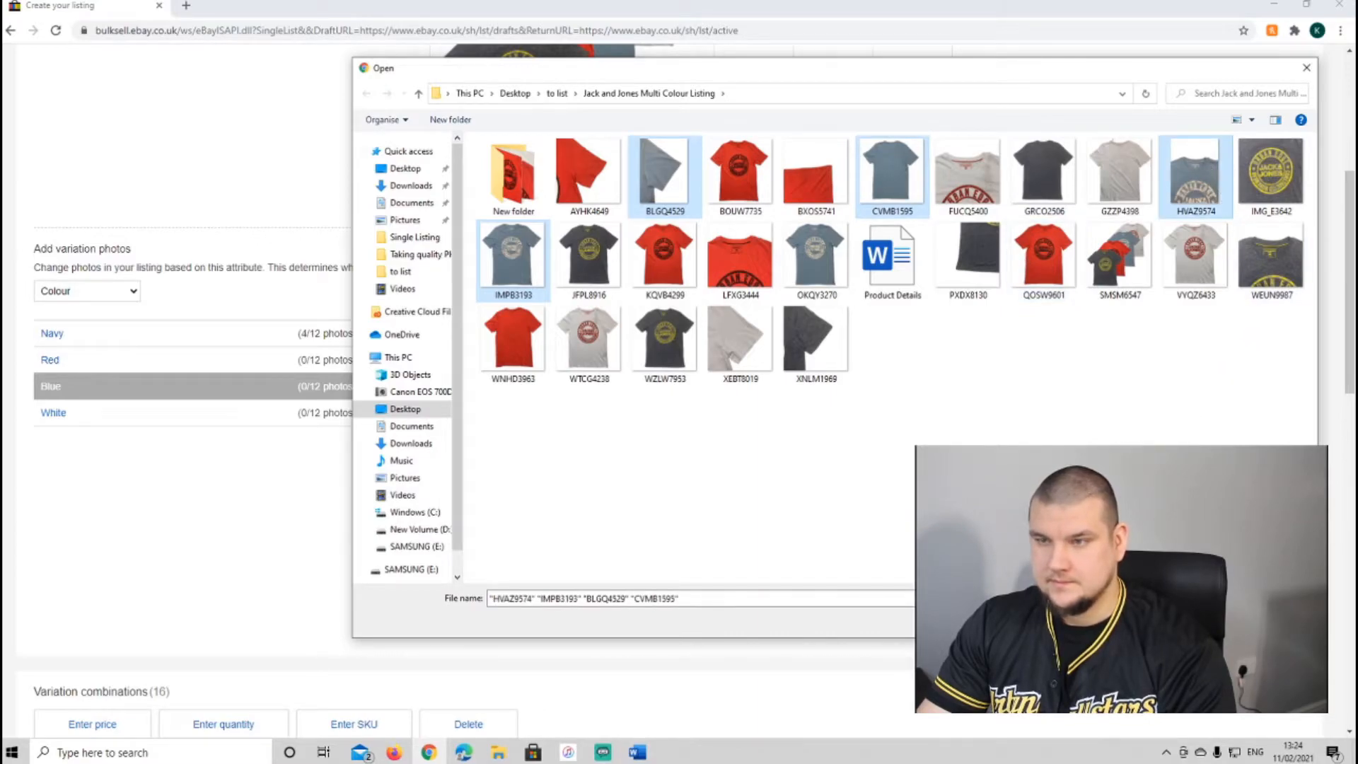
key(Return)
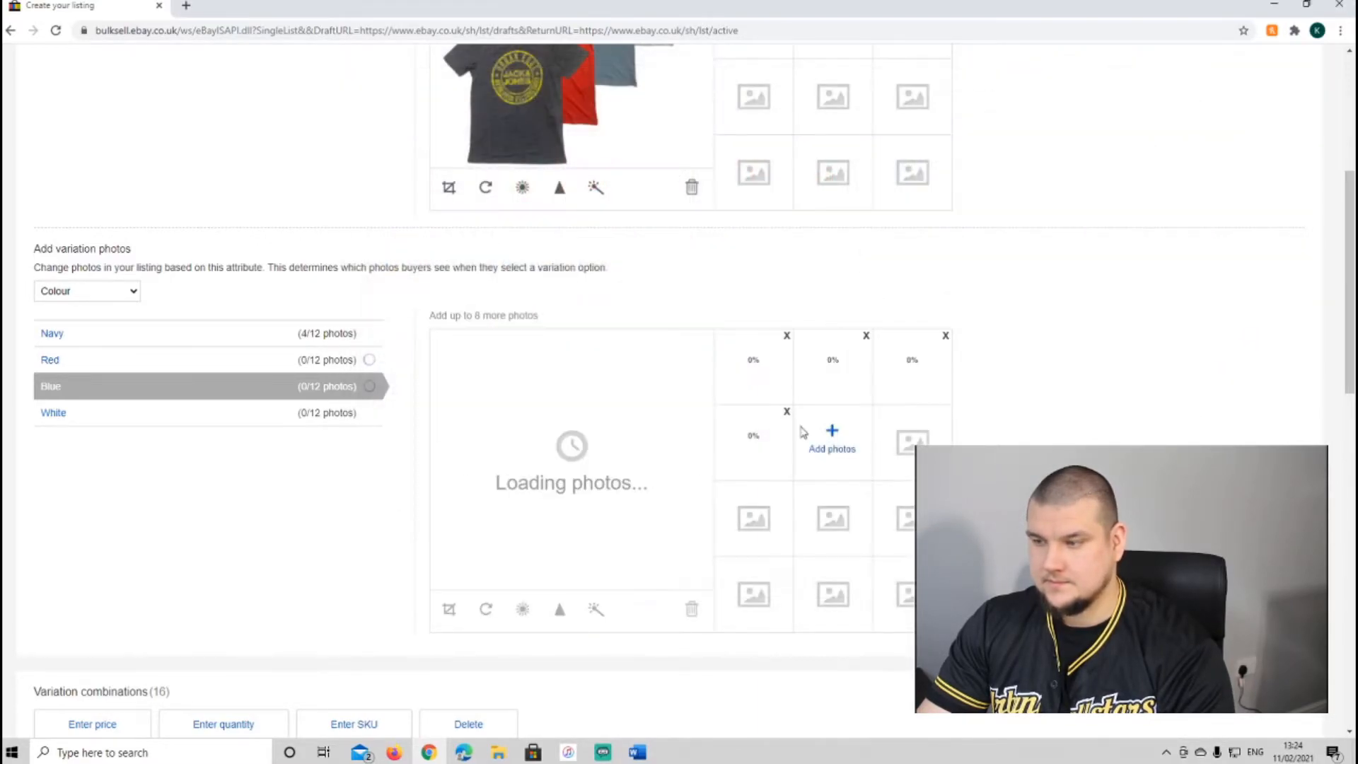
Add the white shirt photos VYQZ6433, XEBT8019, FUCQ5400 and GZZP4398 to the White variation
click(90, 420)
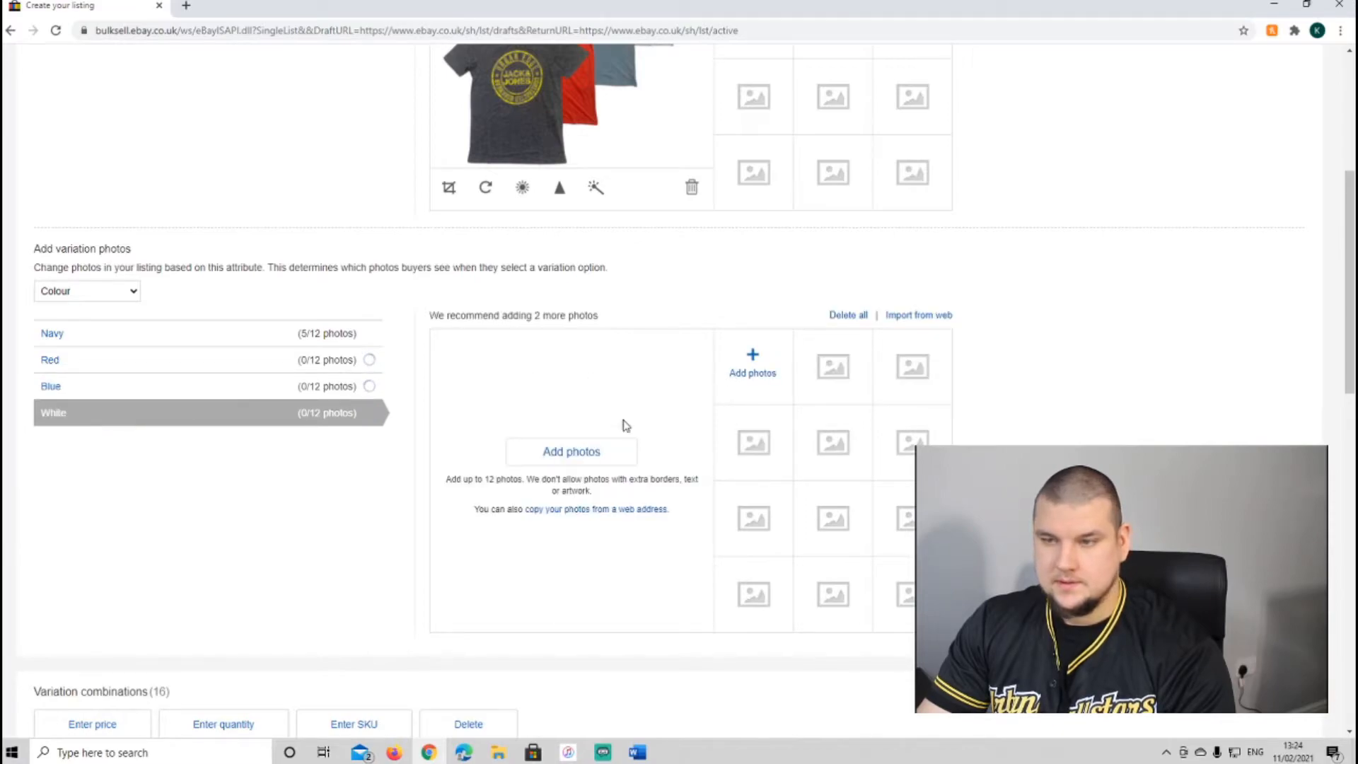
click(594, 451)
click(1194, 263)
ctrl+click(743, 341)
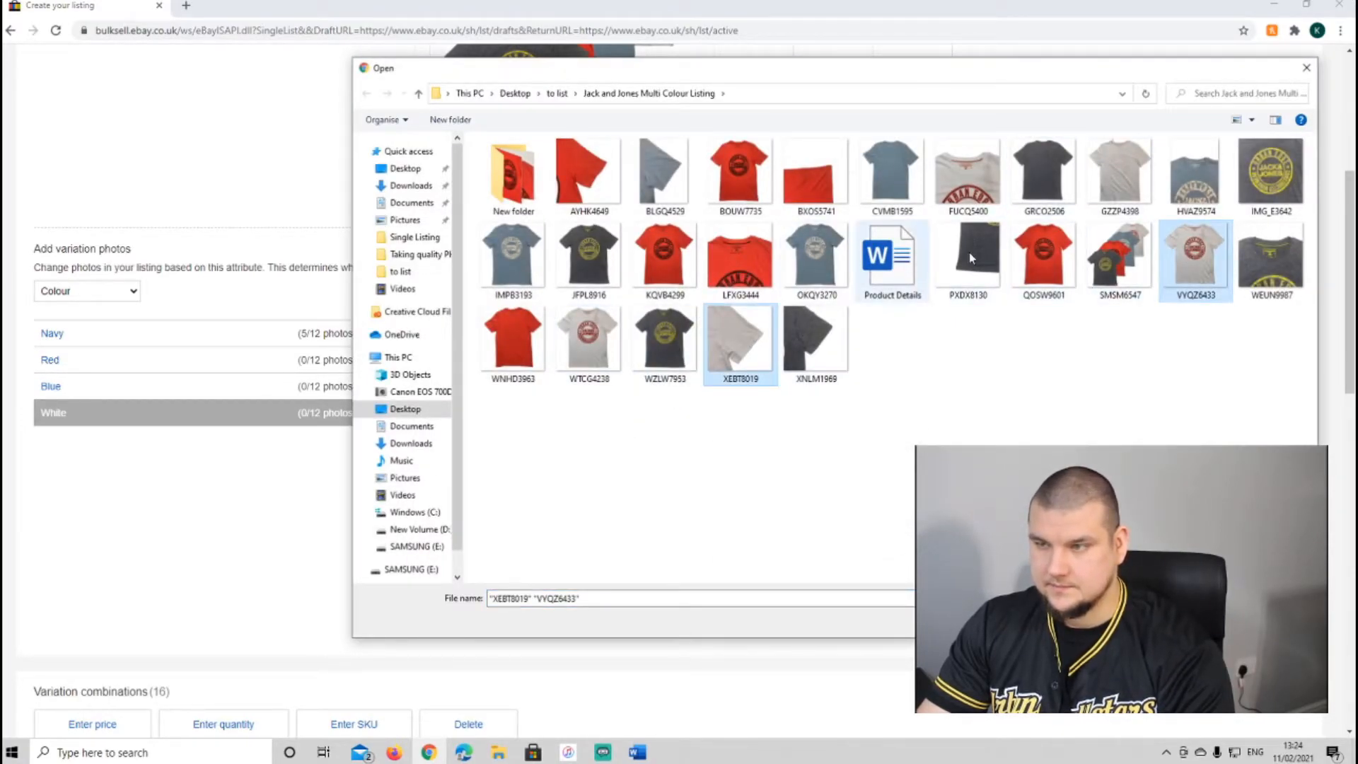
ctrl+click(975, 181)
ctrl+click(1110, 177)
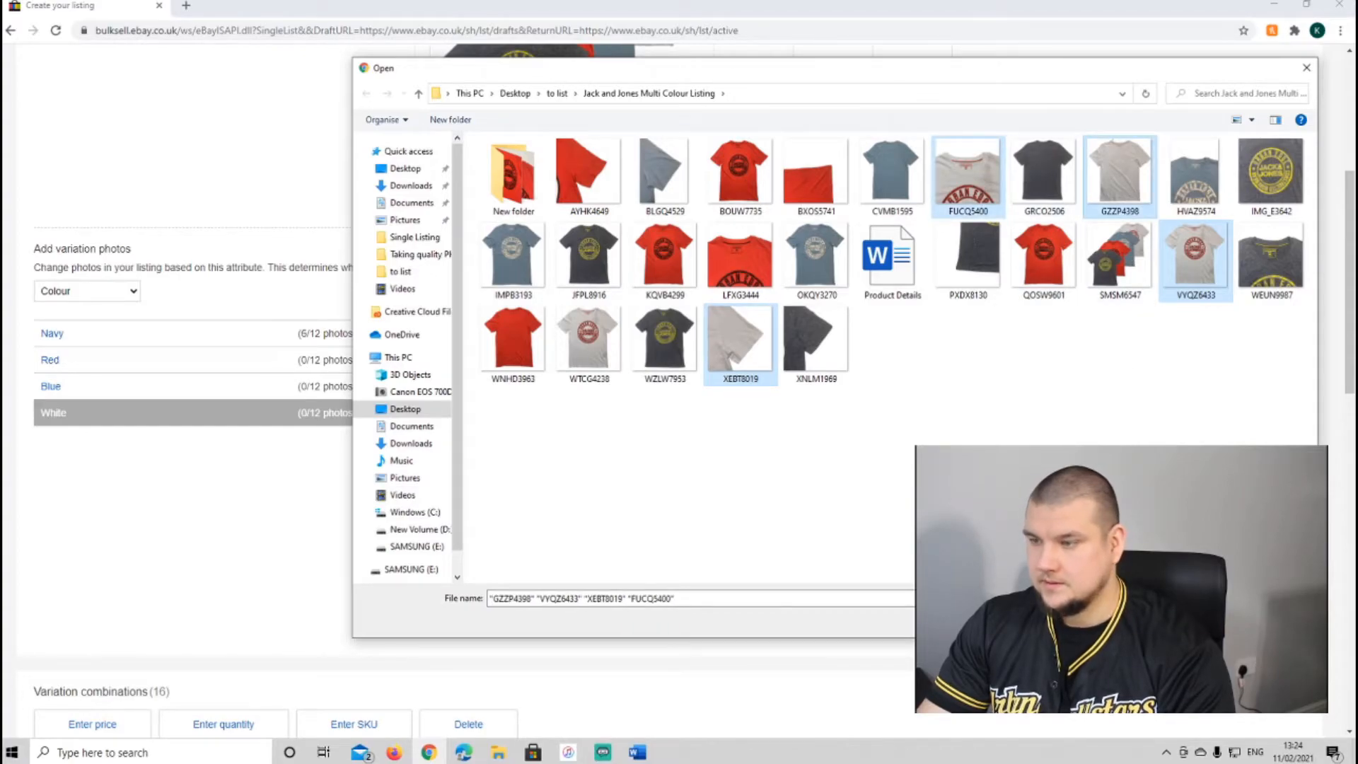
key(Return)
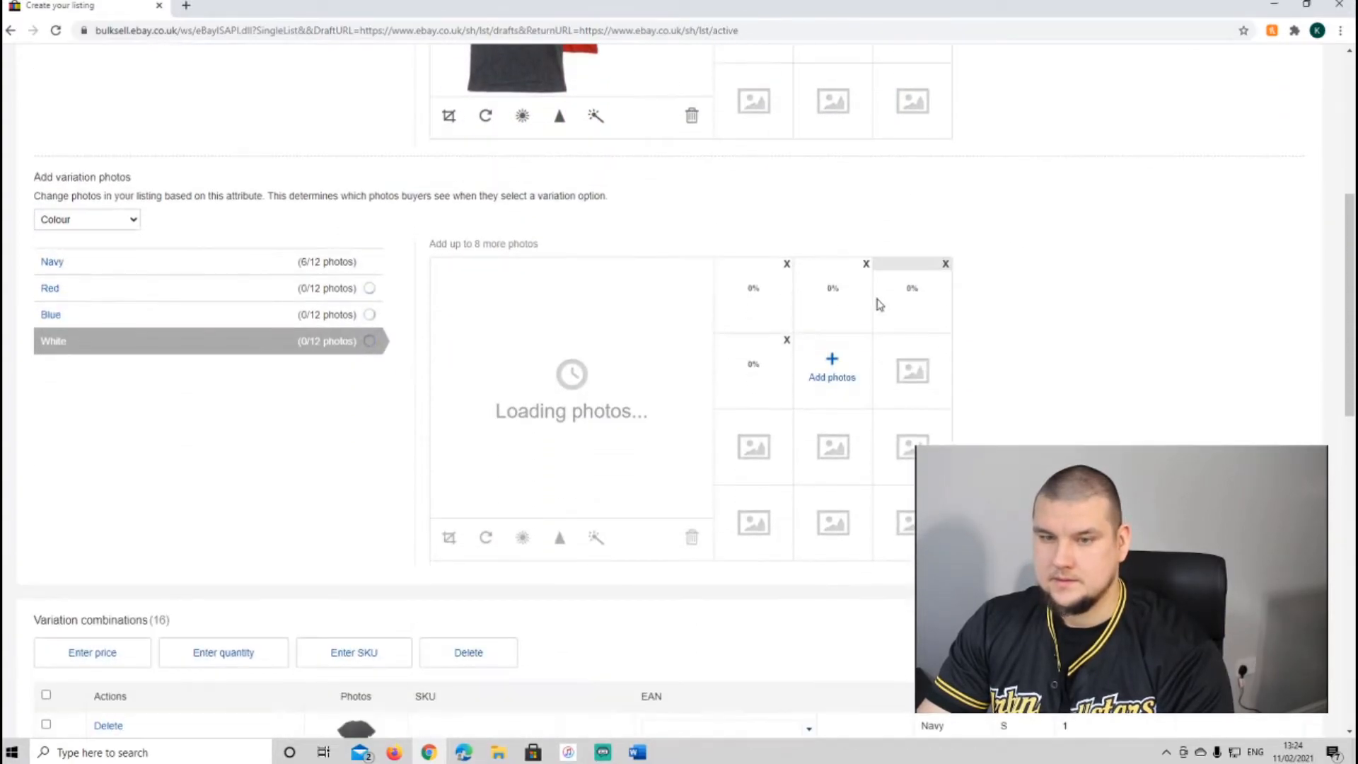
Select all the variation combinations and set their price to 11.95
click(67, 264)
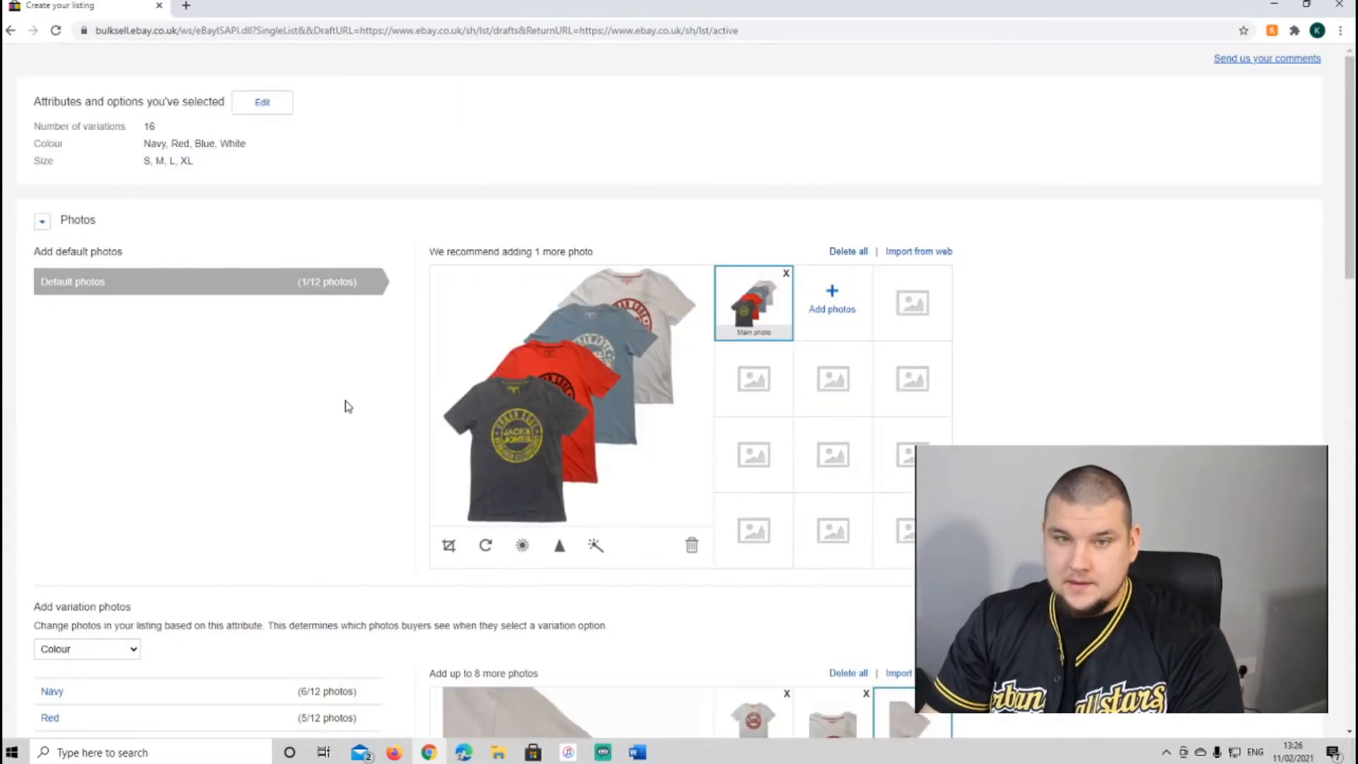
scroll(347, 406, down, 8)
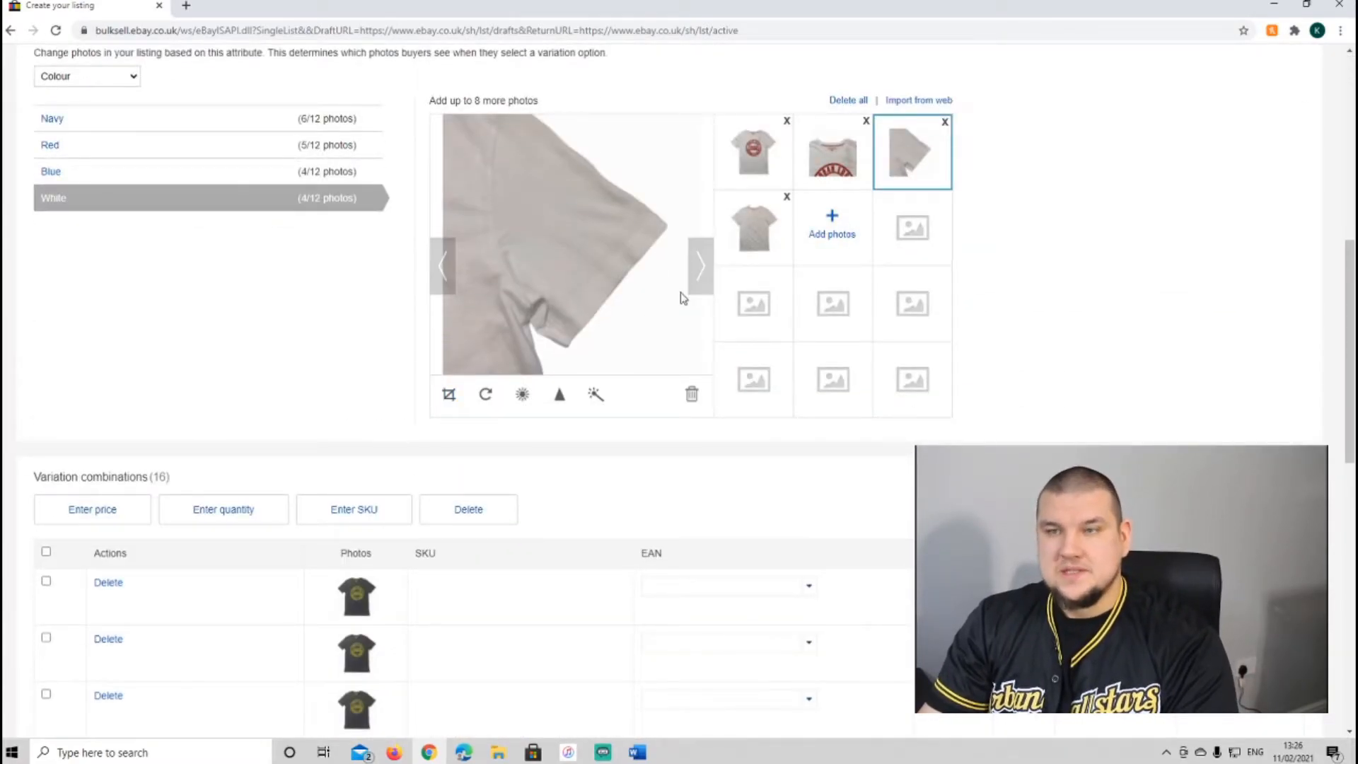
scroll(672, 298, down, 4)
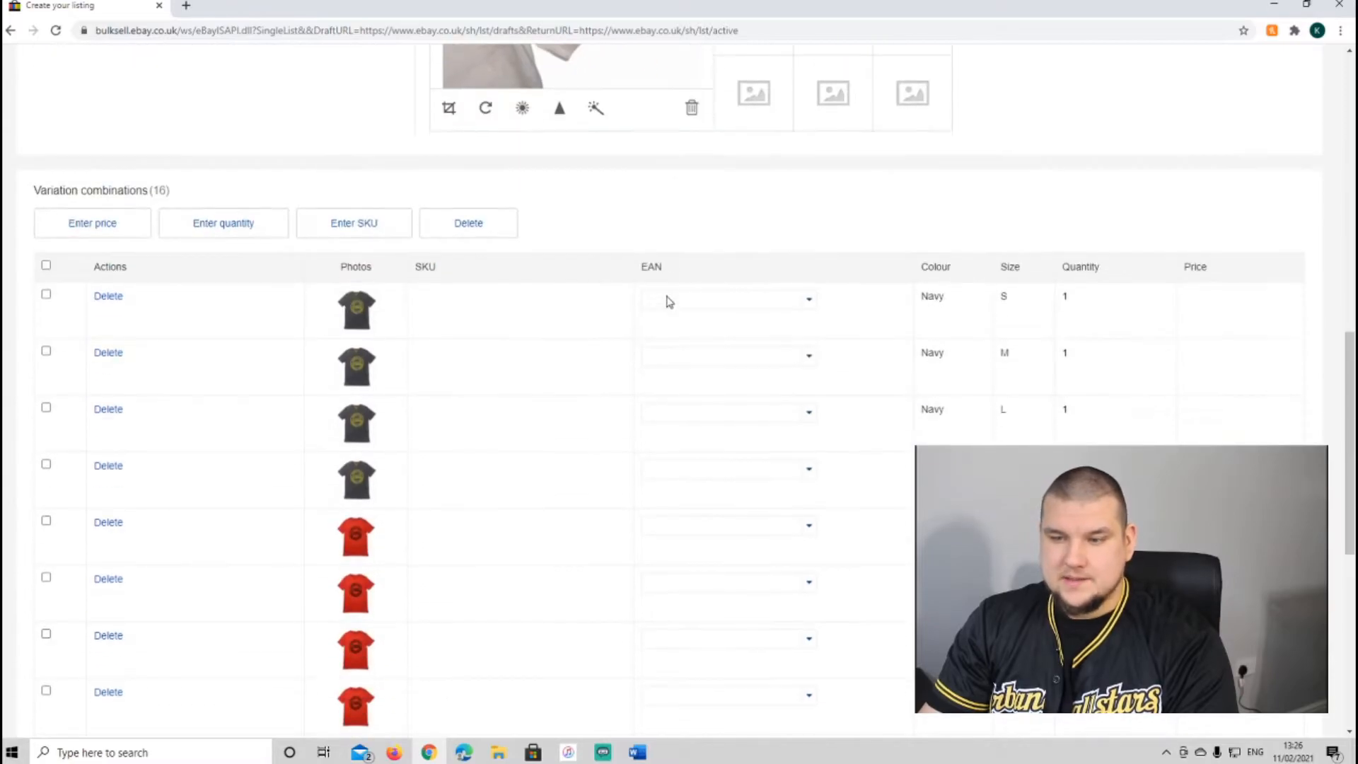
click(46, 266)
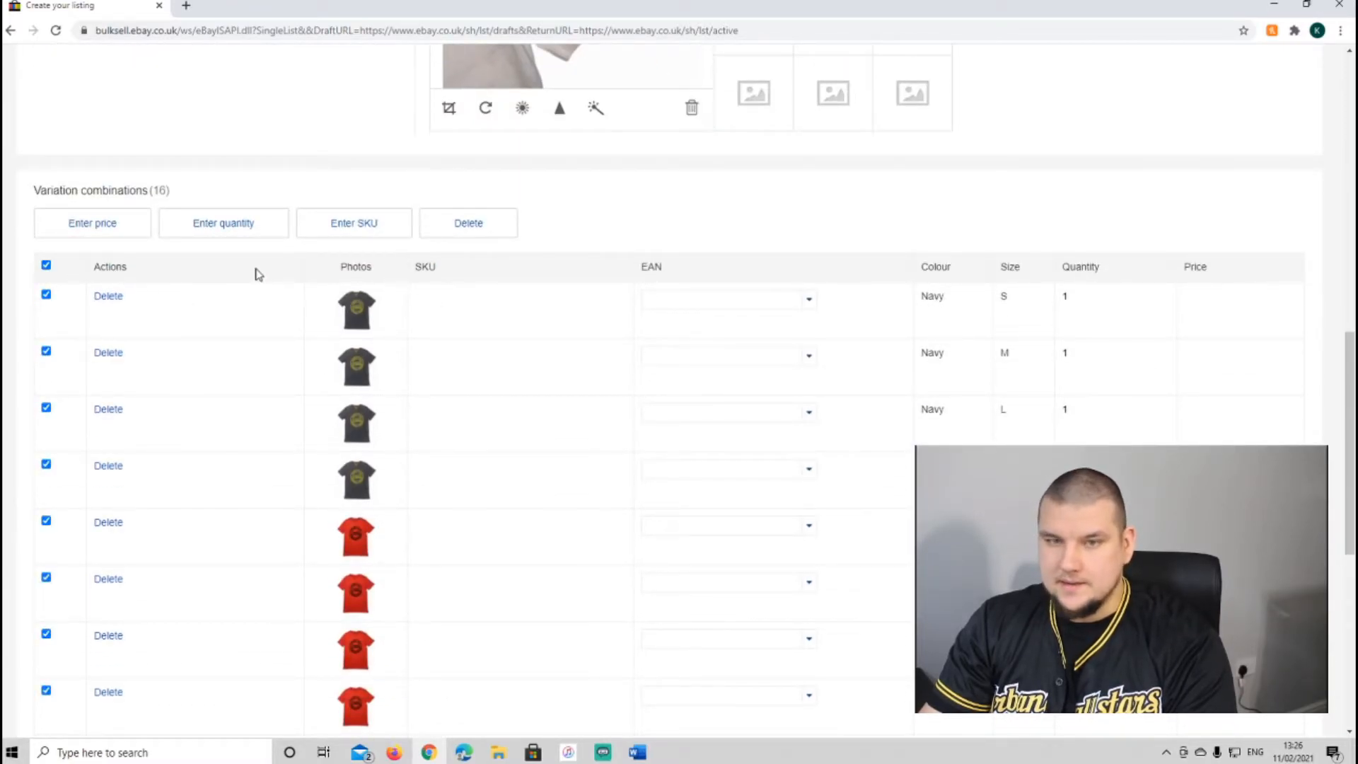
click(105, 225)
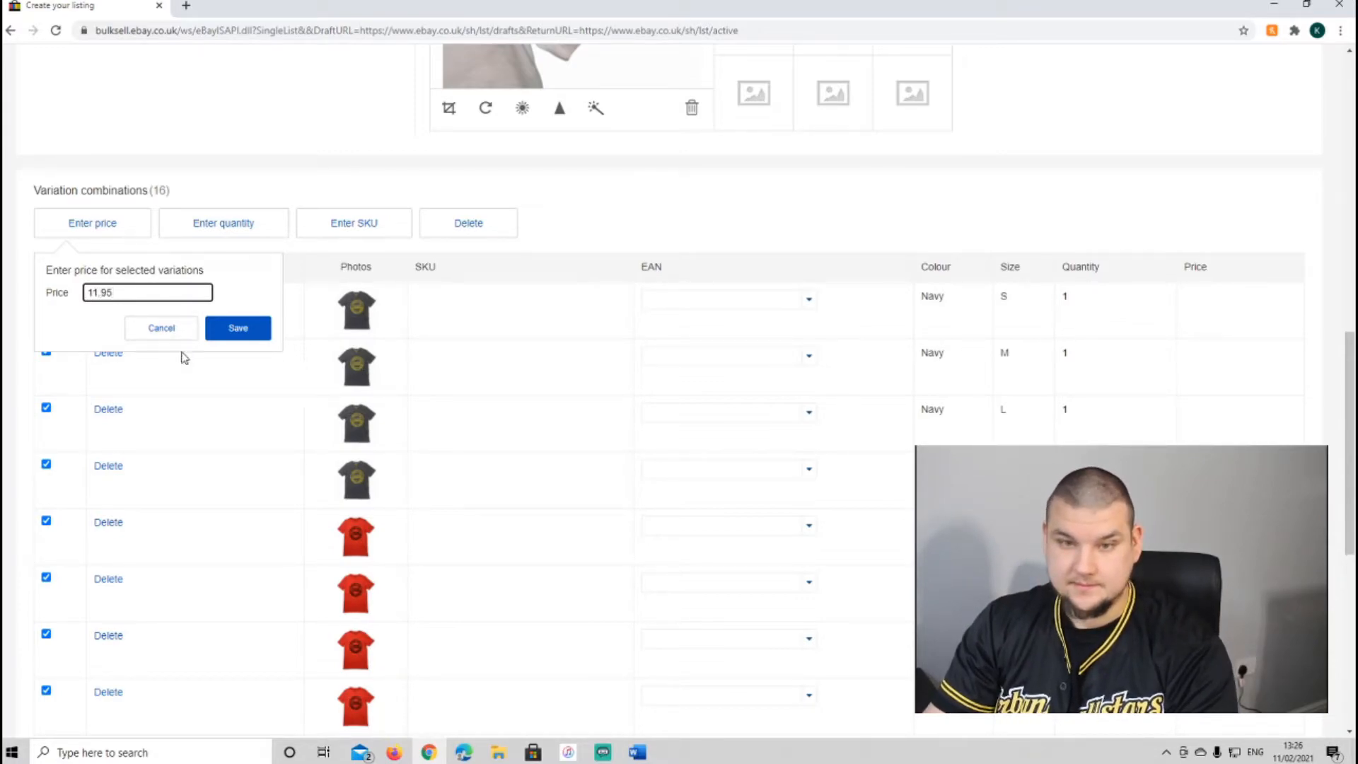
click(228, 336)
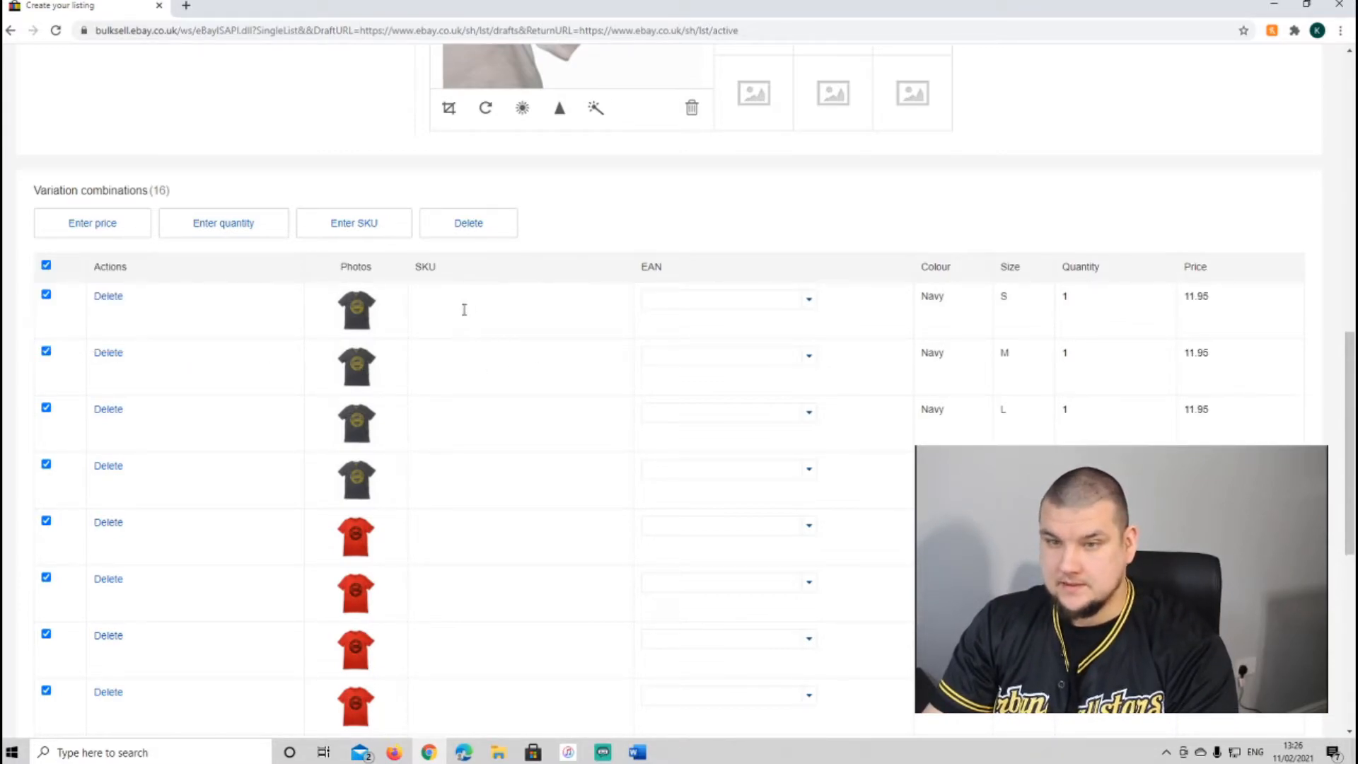
Give the four Navy rows SKUs made of J&J-TEE-CORE-CAMO-M-NVY- plus the size S, M, L or XL
right_click(463, 308)
click(503, 413)
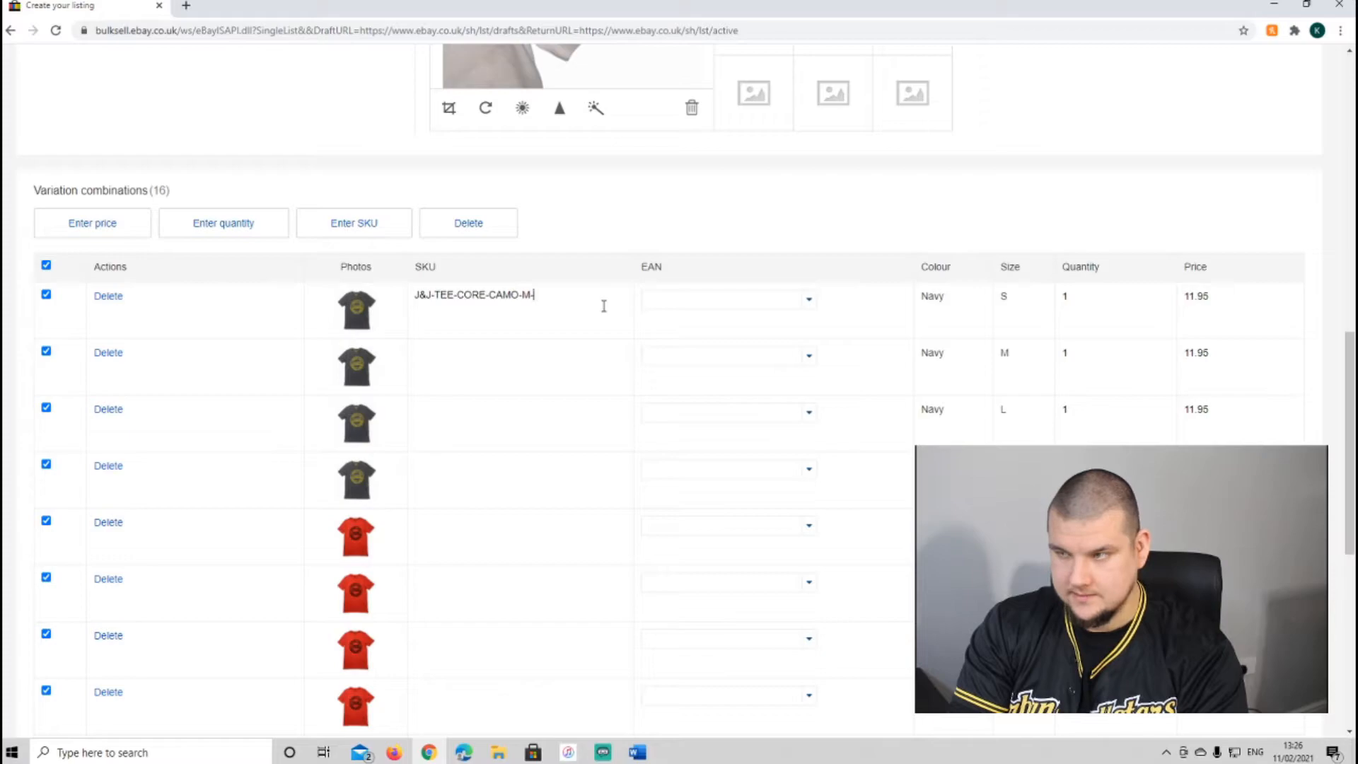
drag(542, 294, 426, 295)
right_click(447, 292)
click(499, 376)
click(502, 373)
key(ctrl+v)
click(513, 424)
key(ctrl+v)
click(534, 295)
text(NVY-)
click(535, 352)
text(NVY-)
click(538, 409)
text(NVY-)
drag(556, 409, 416, 409)
text(XL)
Give the Red rows SKUs made of J&J-TEE-CORE-CAMO-M-RED- plus each row's size
click(500, 536)
text(J&J-TEE-CORE-CAMO-M-NVY-)
drag(557, 522, 534, 521)
text(RED-)
key(ctrl+z)
text(RED-)
triple_click(522, 521)
right_click(522, 521)
click(565, 383)
click(608, 521)
text(S)
click(527, 580)
key(ctrl+v)
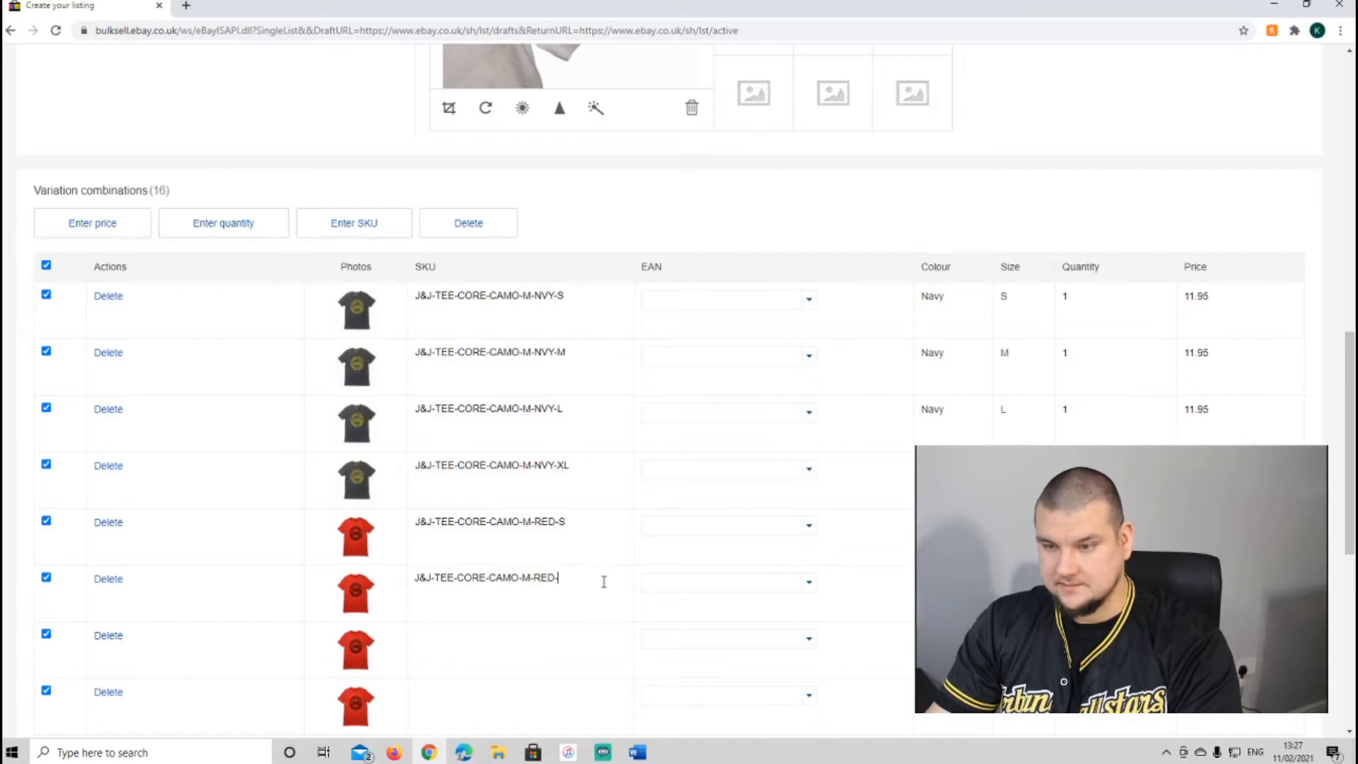
text(M-BL)
scroll(513, 593, down, 5)
right_click(515, 349)
click(579, 456)
Give the Blue rows SKUs made of J&J-TEE-CORE-CAMO-M-BLU- plus the size S, M, L or XL
text(XLBLU-S)
click(505, 454)
drag(557, 390, 415, 391)
text(M)
click(543, 500)
text(LU-XL)
Fill the White rows' SKUs from J&J-TEE-CORE-CAMO-M-WHT-S, changing the size ending to M and L for those sizes
right_click(486, 626)
click(541, 511)
text(WHT-S)
scroll(539, 616, down, 2)
drag(568, 473, 415, 473)
right_click(486, 541)
text(ML)
click(582, 518)
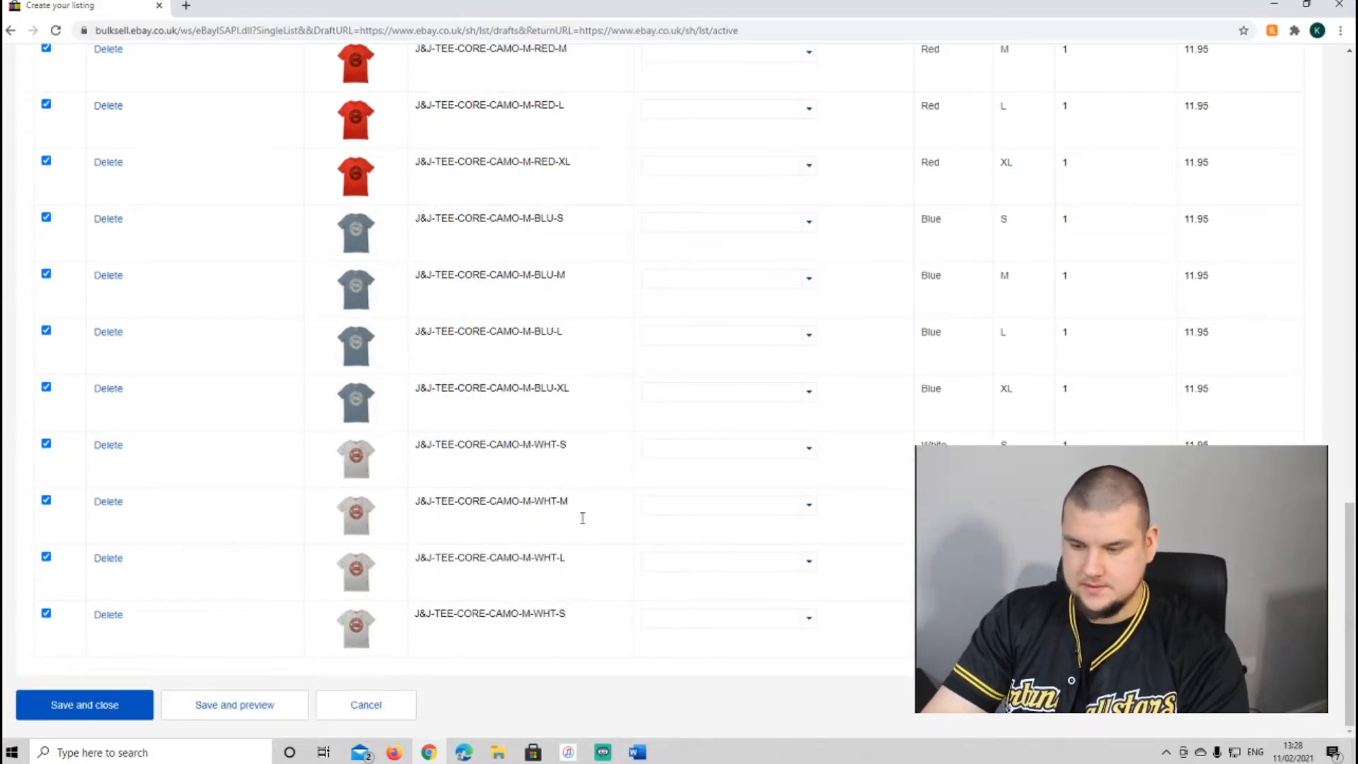
scroll(900, 661, up, 8)
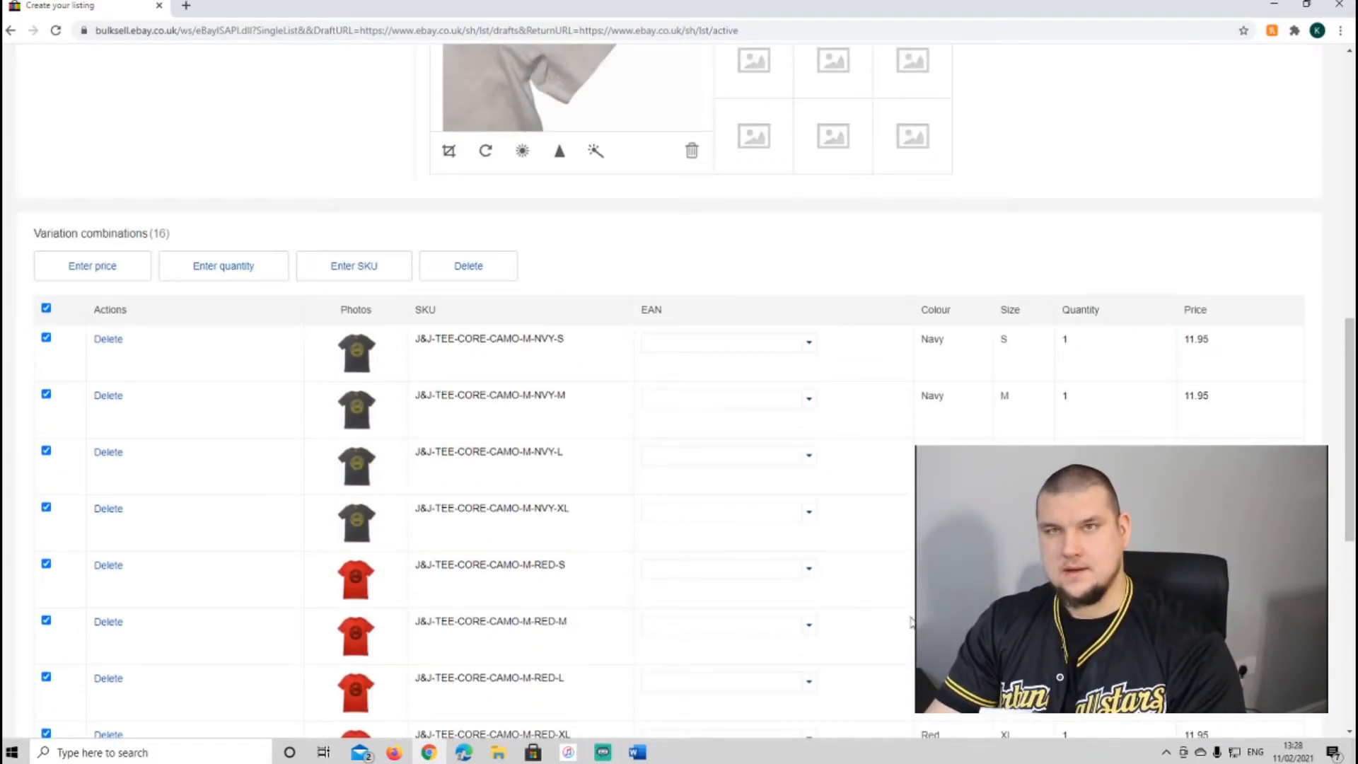
Review the variation combinations and their SKUs, save them, and close the variations editor
scroll(718, 621, up, 4)
scroll(738, 583, down, 5)
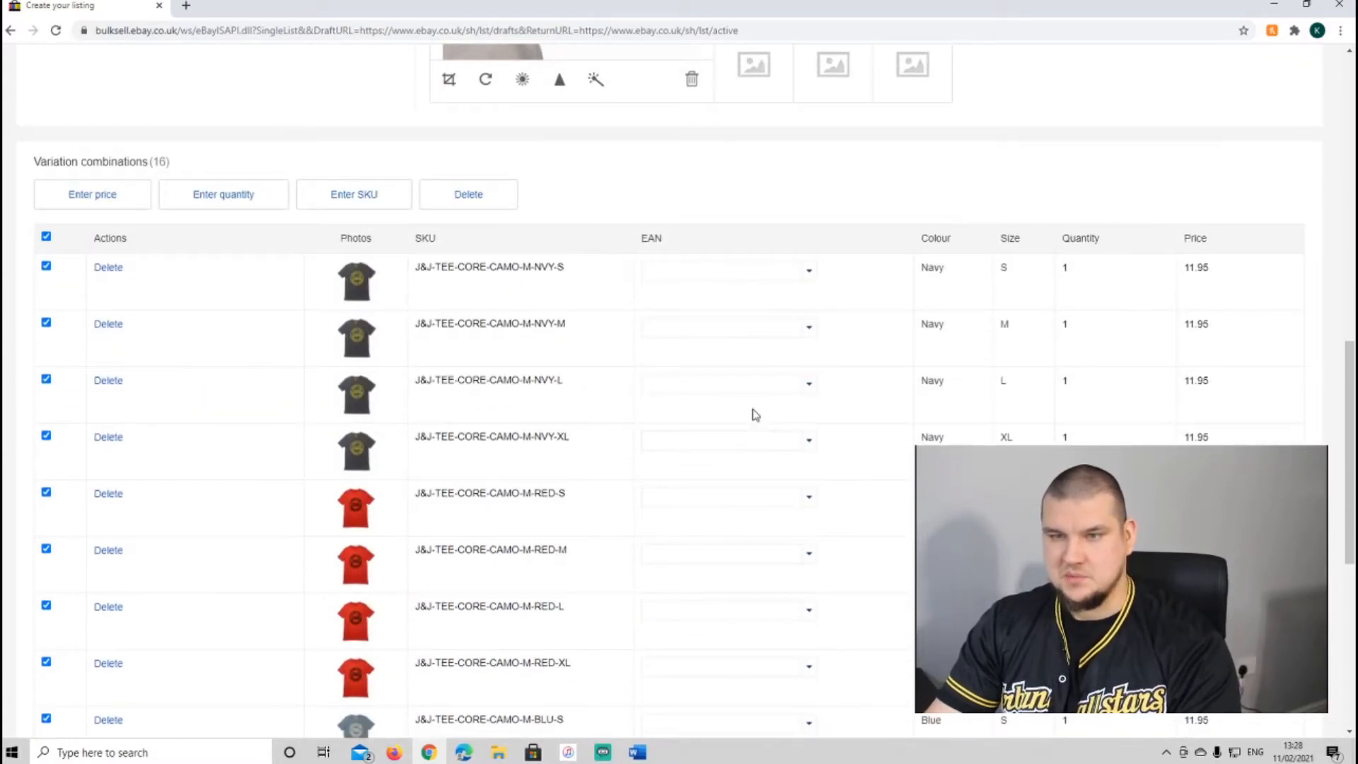
scroll(722, 342, down, 7)
scroll(818, 385, up, 5)
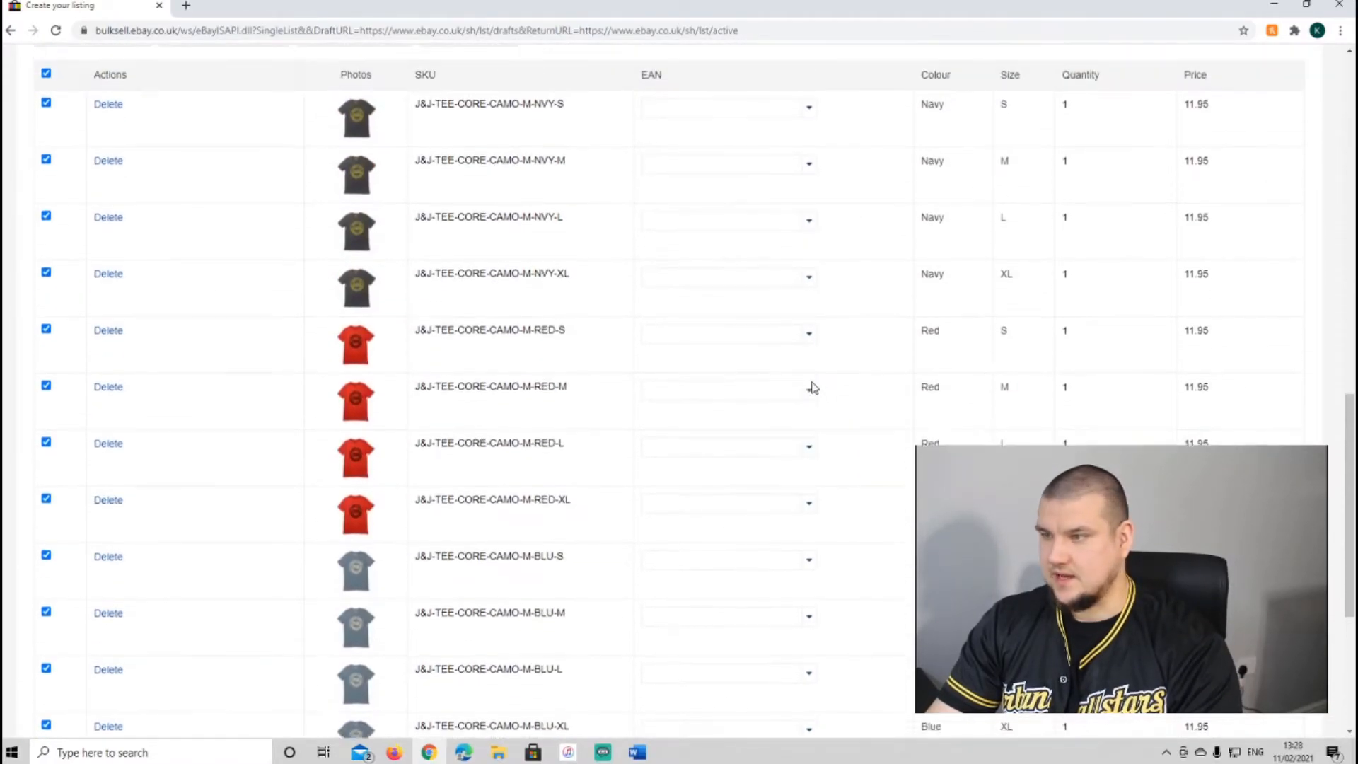
scroll(813, 386, up, 2)
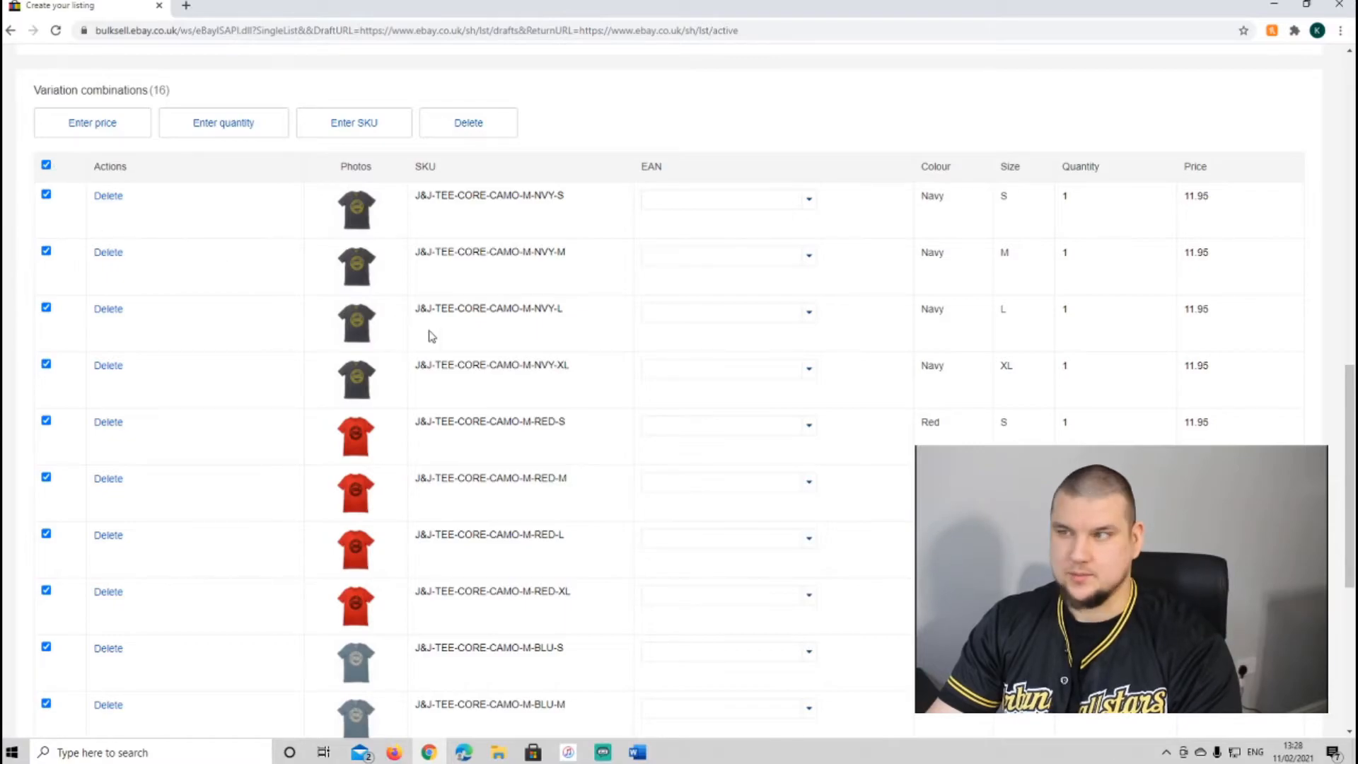
scroll(433, 337, down, 6)
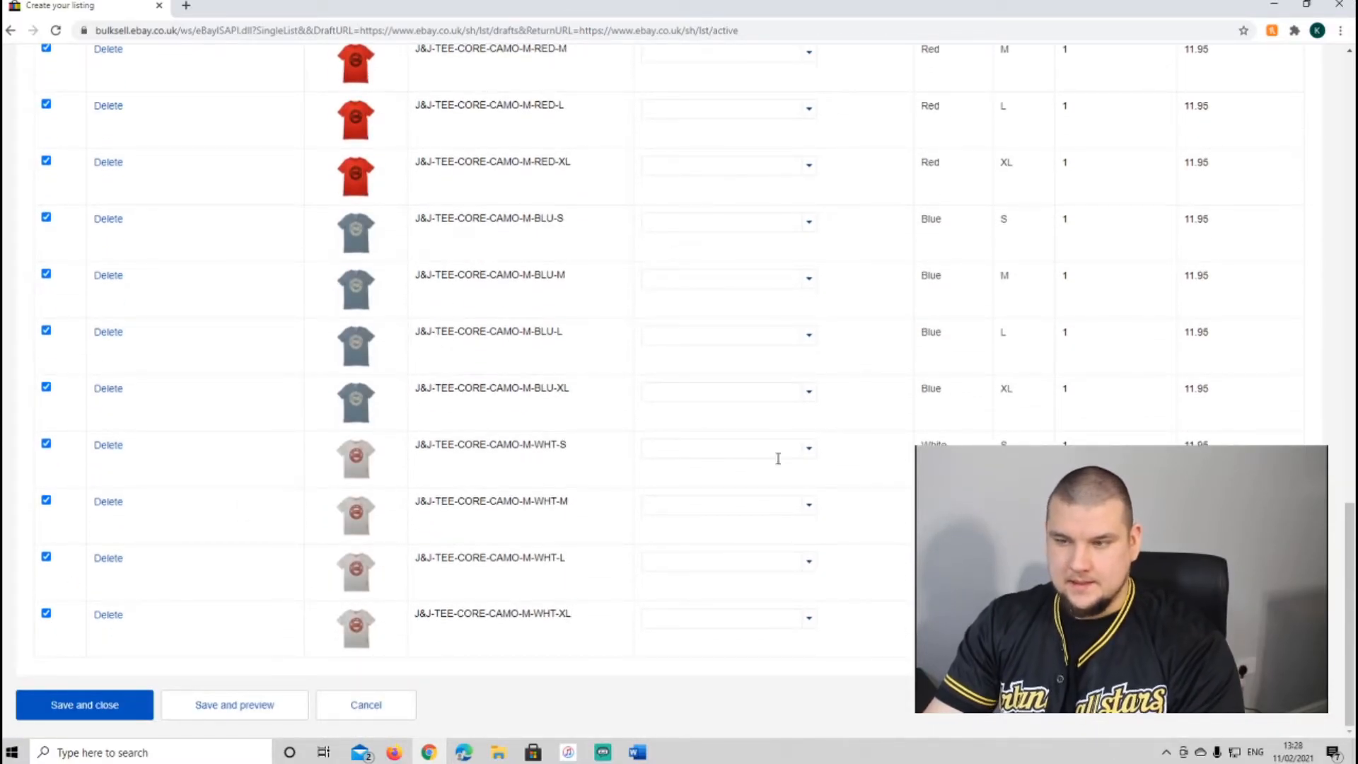
click(79, 714)
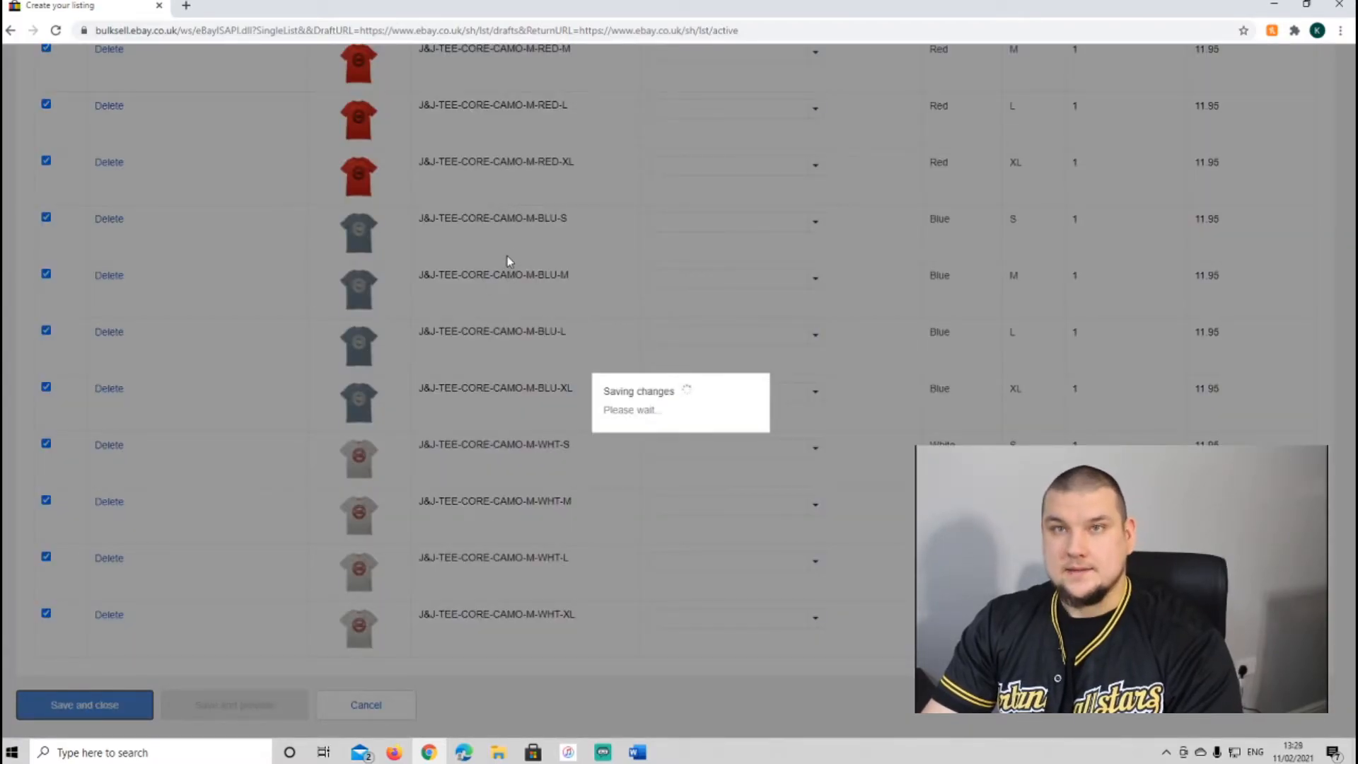
Set the listing's item condition to New with tags
scroll(900, 283, down, 5)
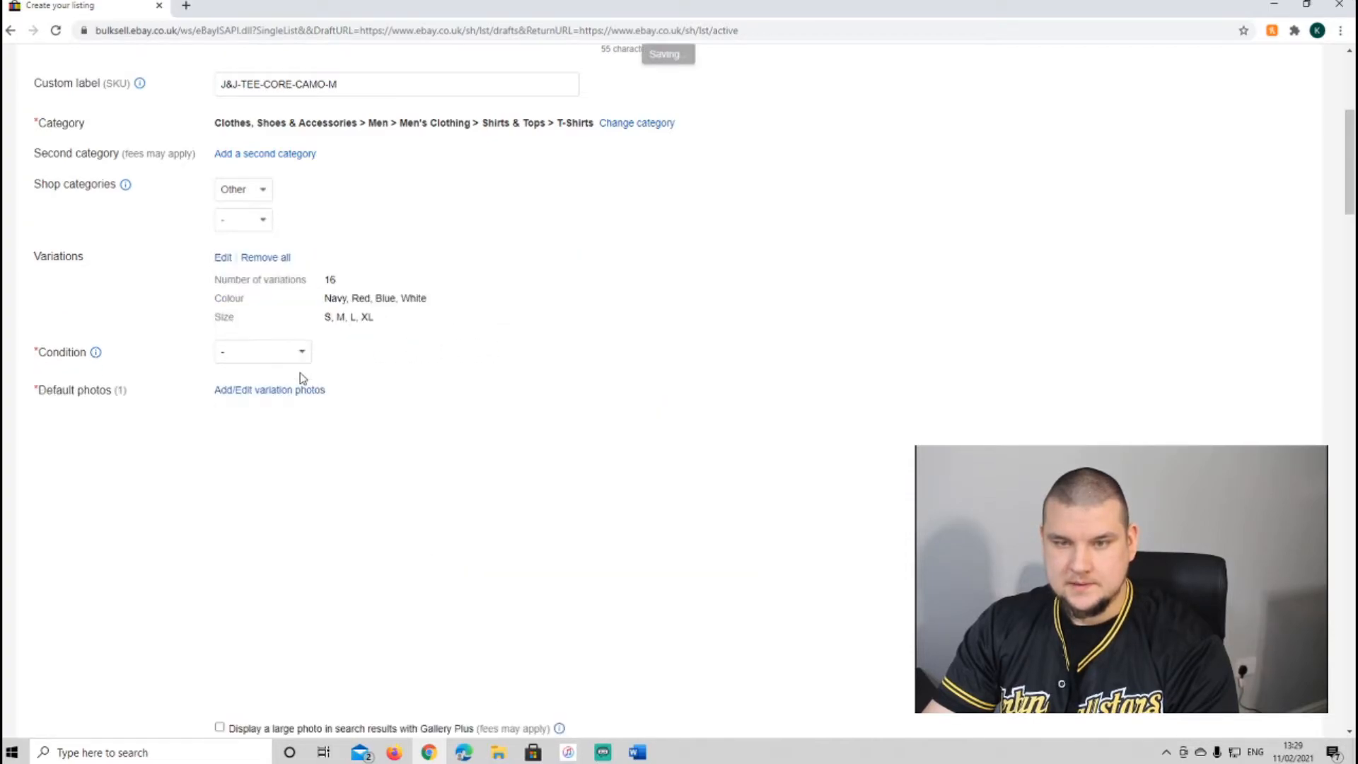
click(300, 353)
click(263, 383)
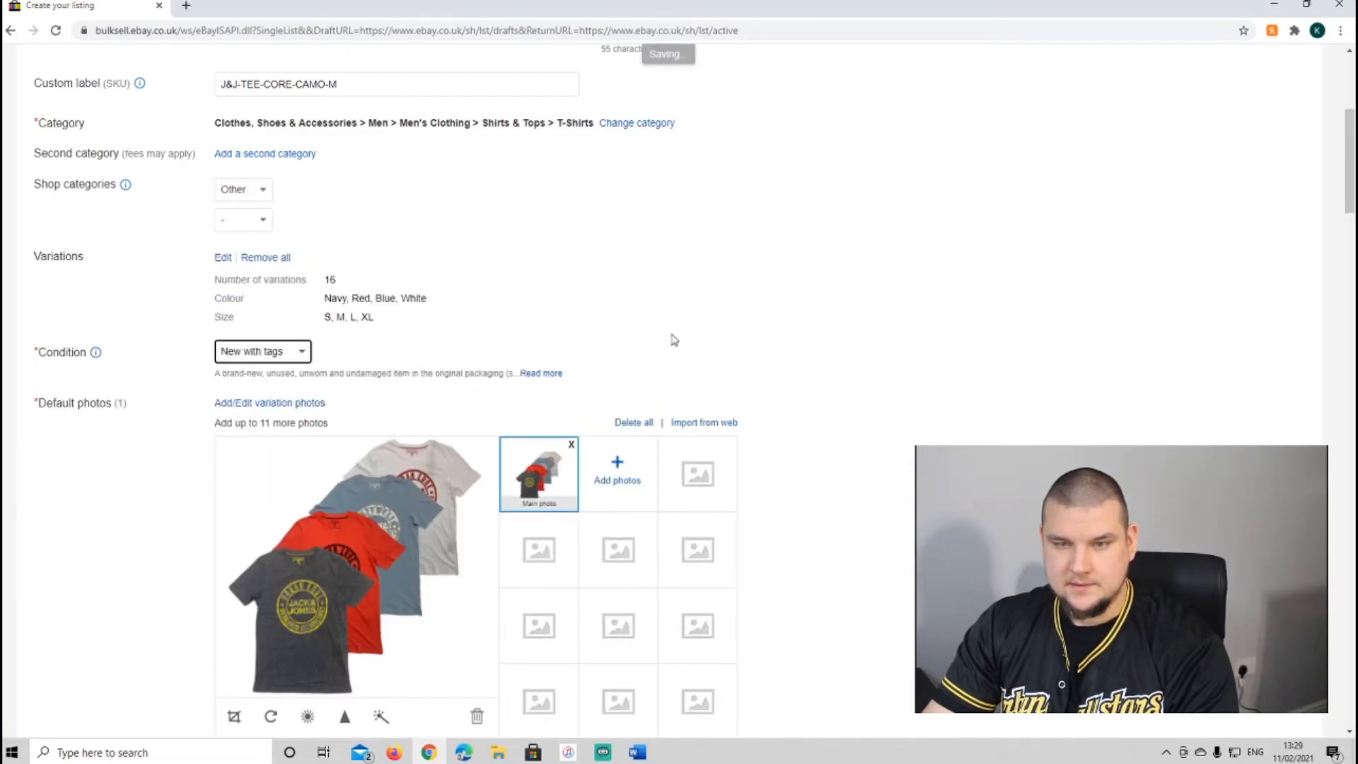
Replace the brand in the required item specifics with JACK & JONES
scroll(375, 340, down, 8)
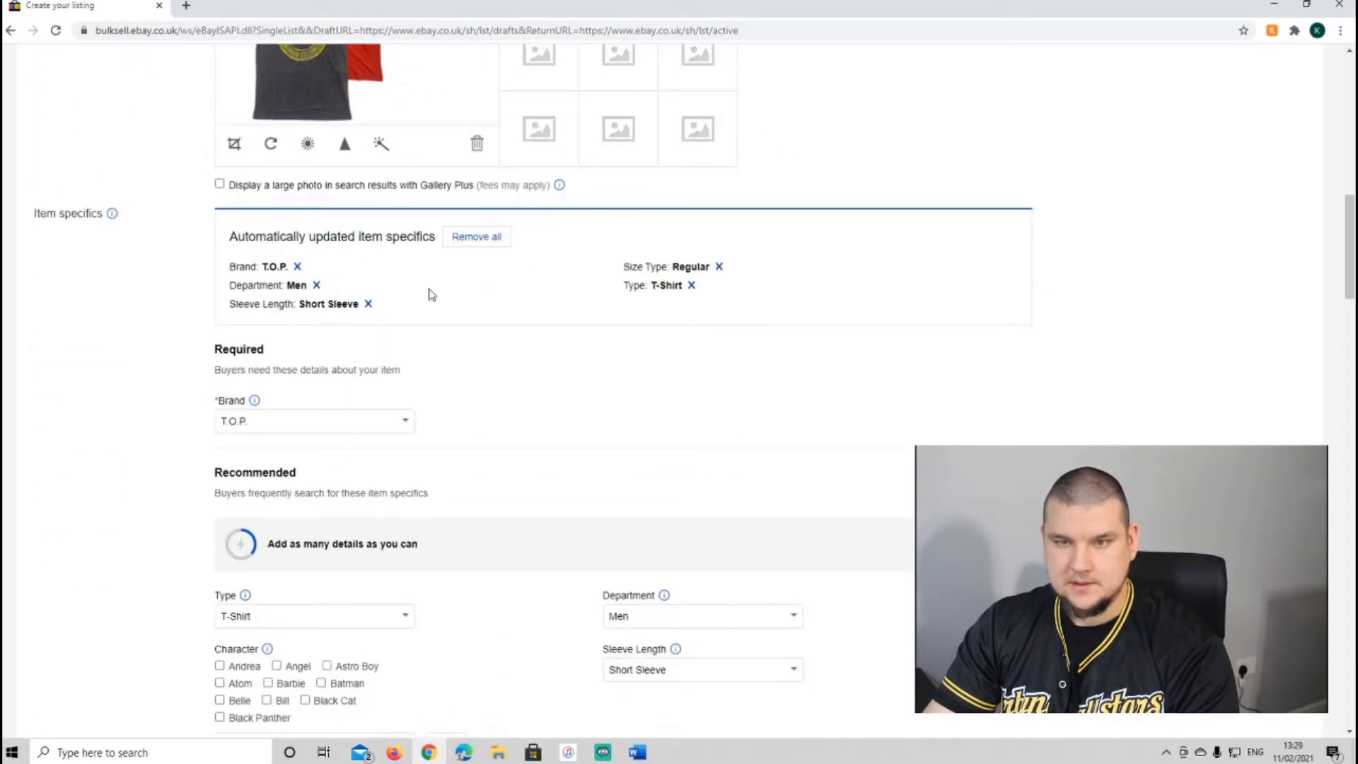
click(286, 424)
key(BackSpace)
text(Jack)
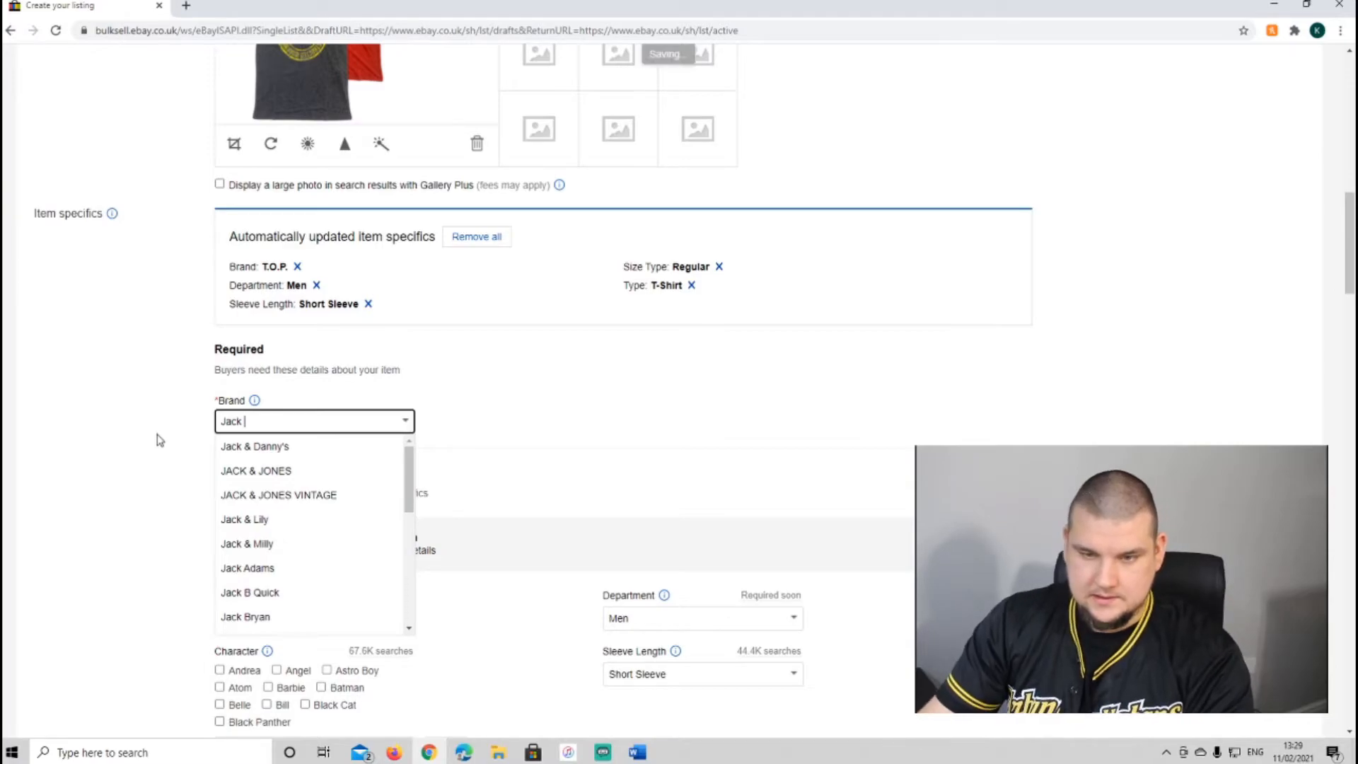
click(288, 471)
Set the neckline to Crew Neck and add "50% Cotton, 50% Polyester" as a custom material
scroll(561, 418, down, 3)
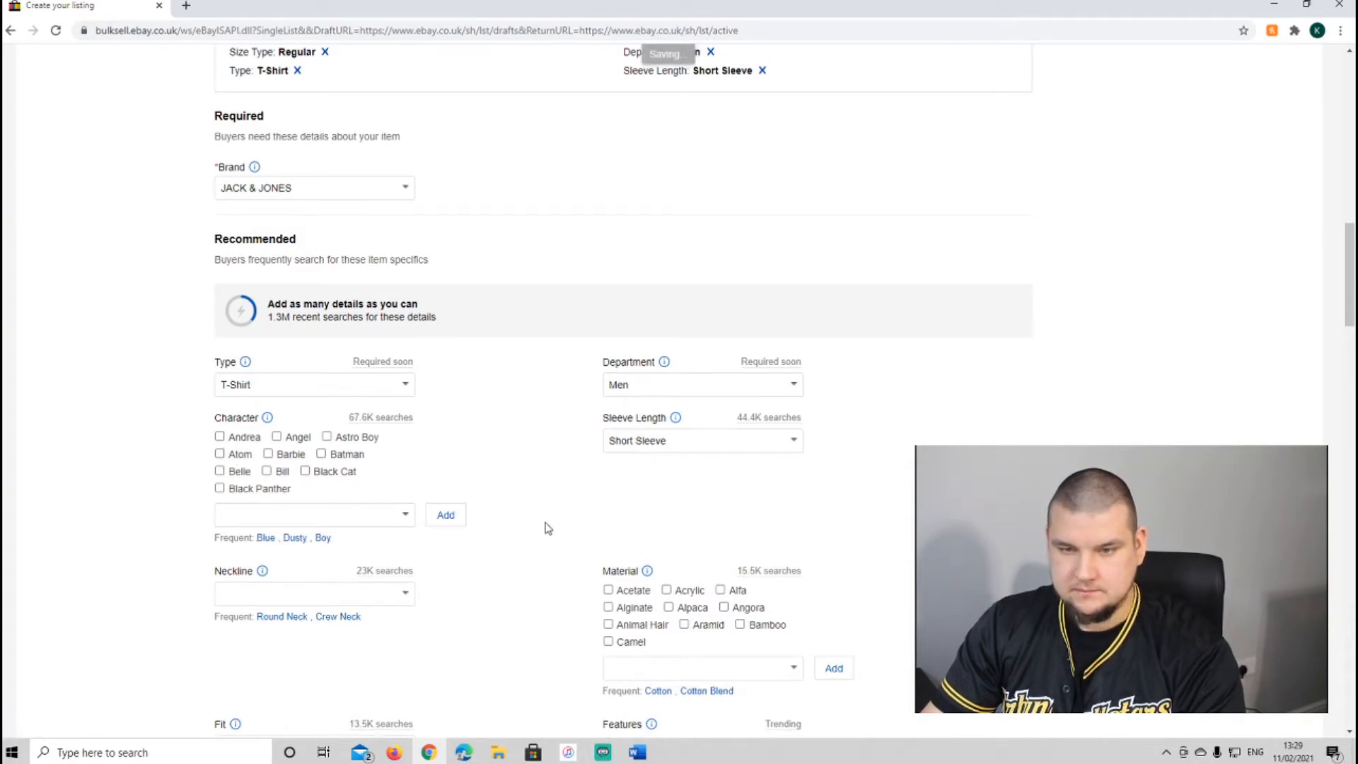
scroll(548, 528, down, 3)
click(347, 402)
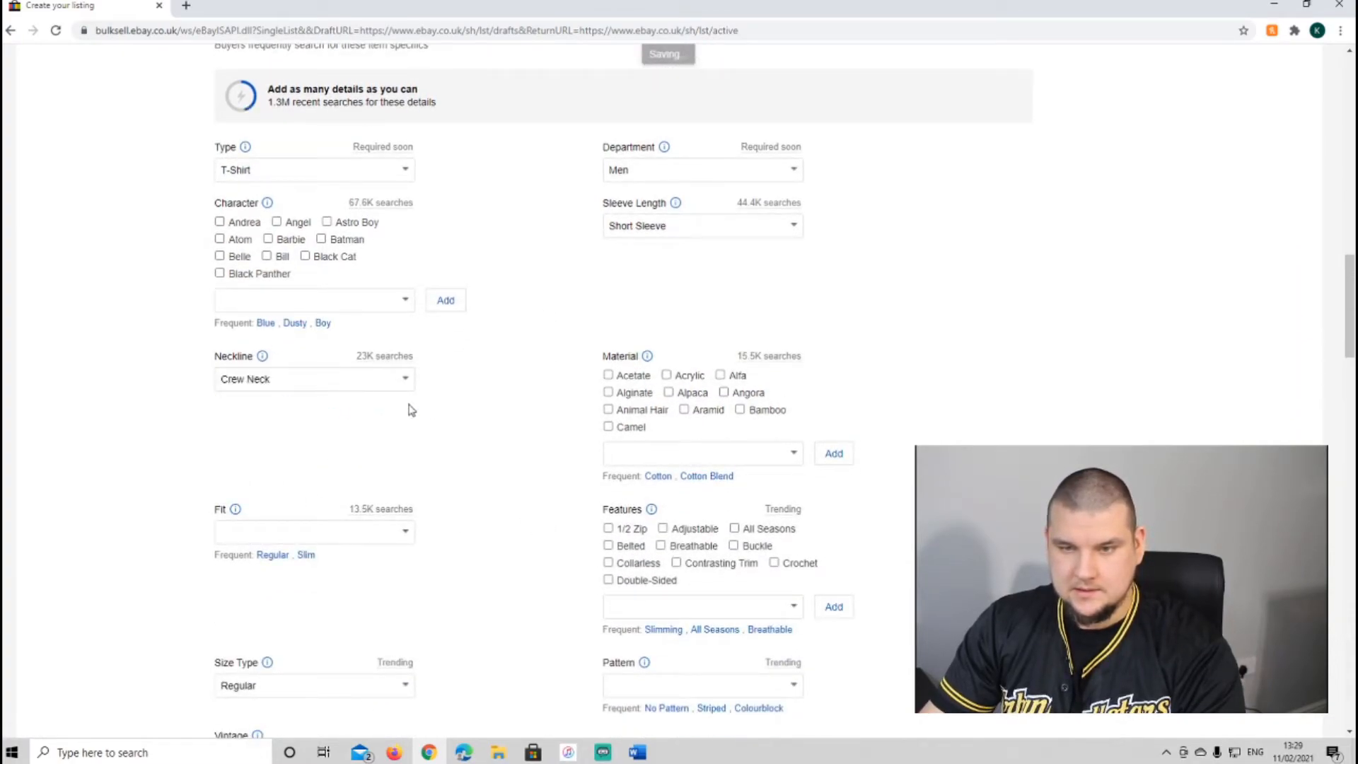
click(685, 449)
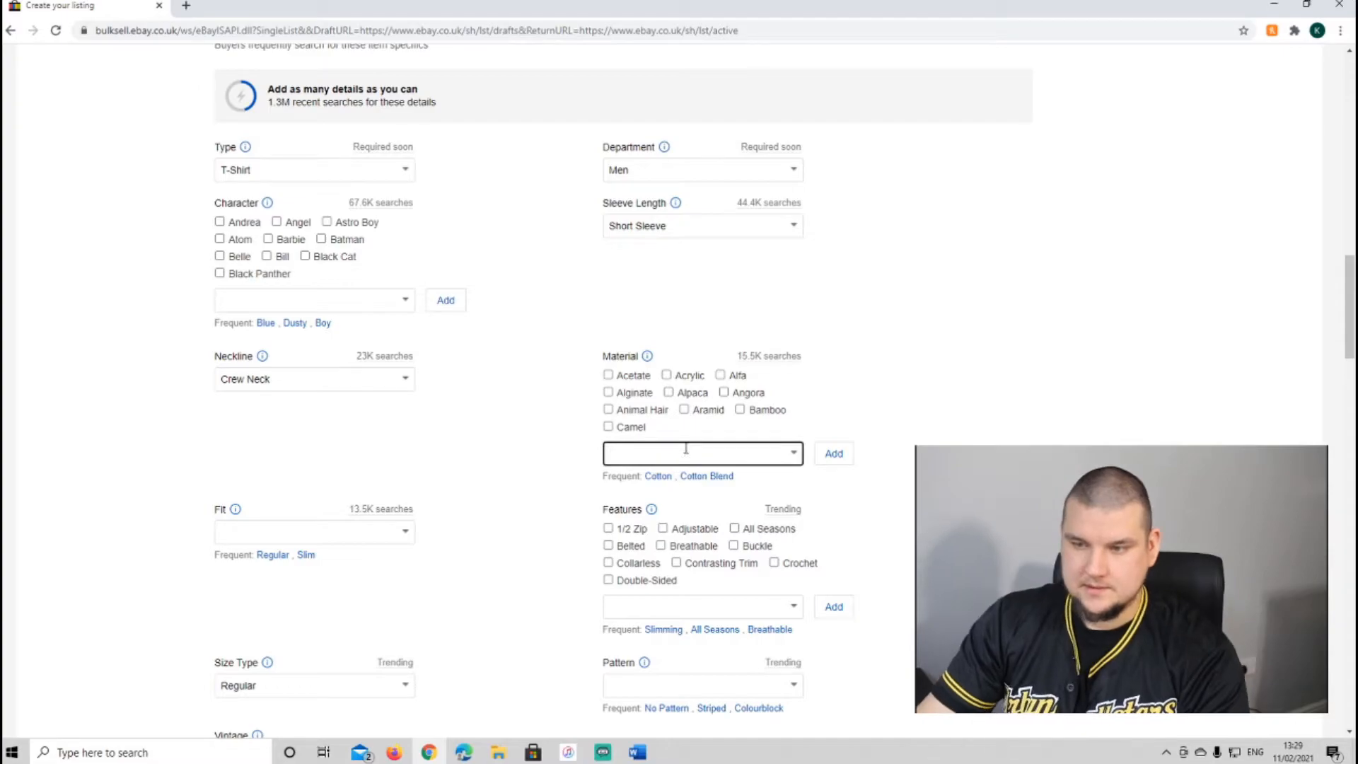
text(50% )
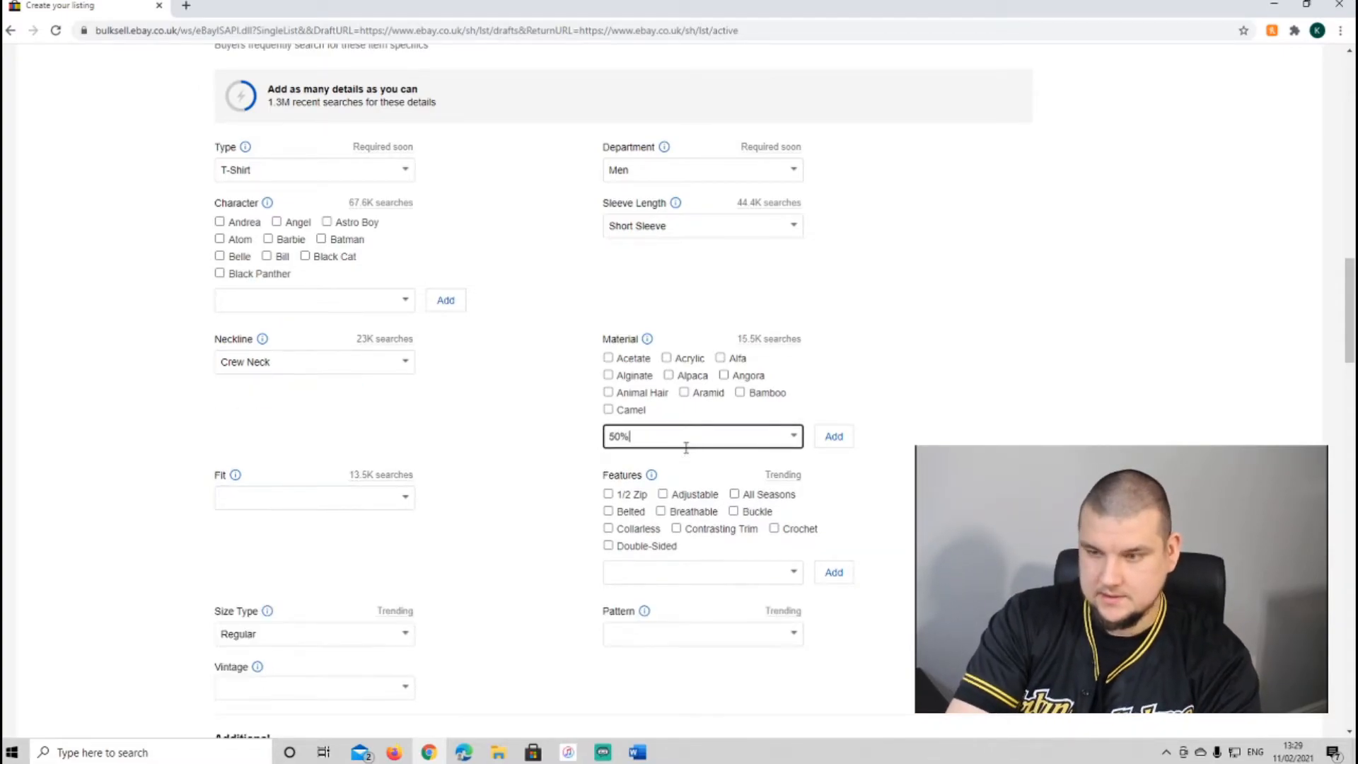
text(Cotton, 50% Polyester)
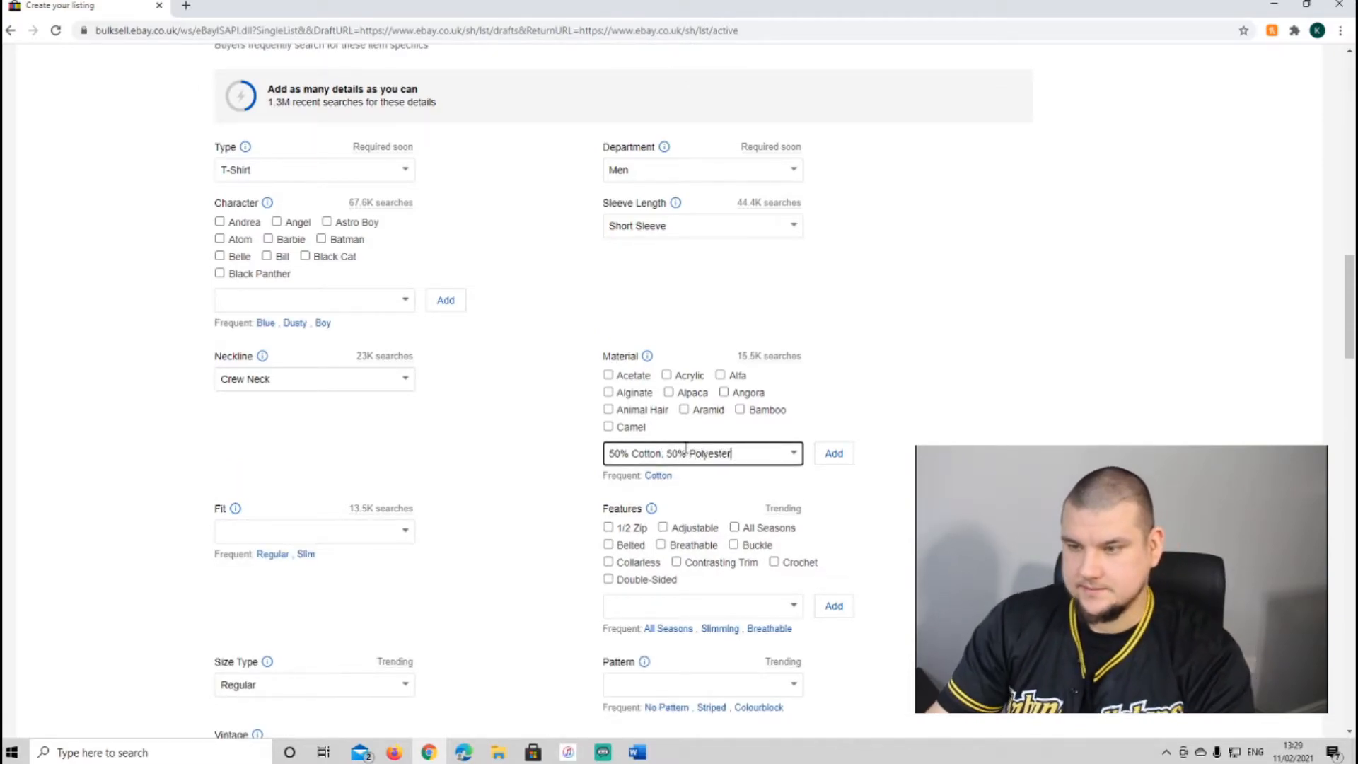
click(835, 455)
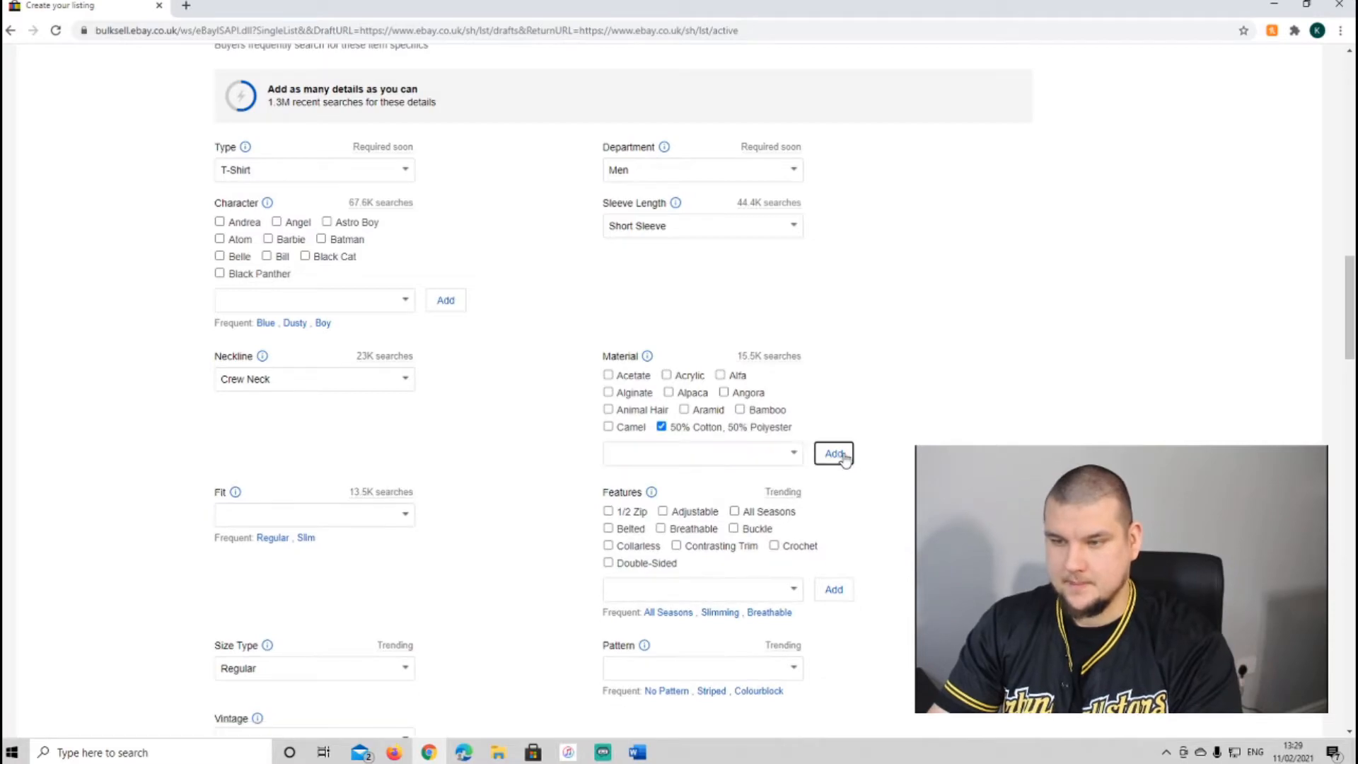
Select All Seasons as the T-shirt's feature and set its fit to Regular
scroll(897, 446, down, 1)
scroll(720, 373, down, 3)
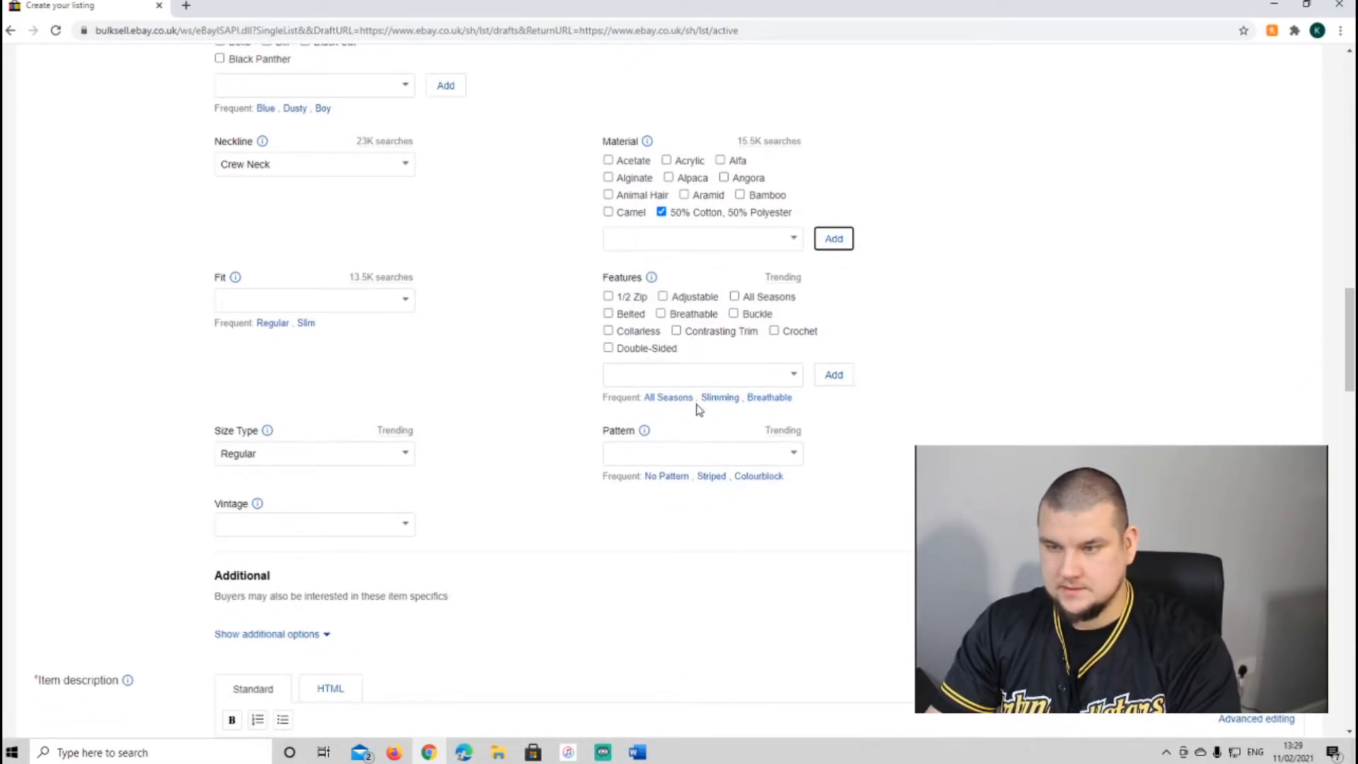
click(668, 398)
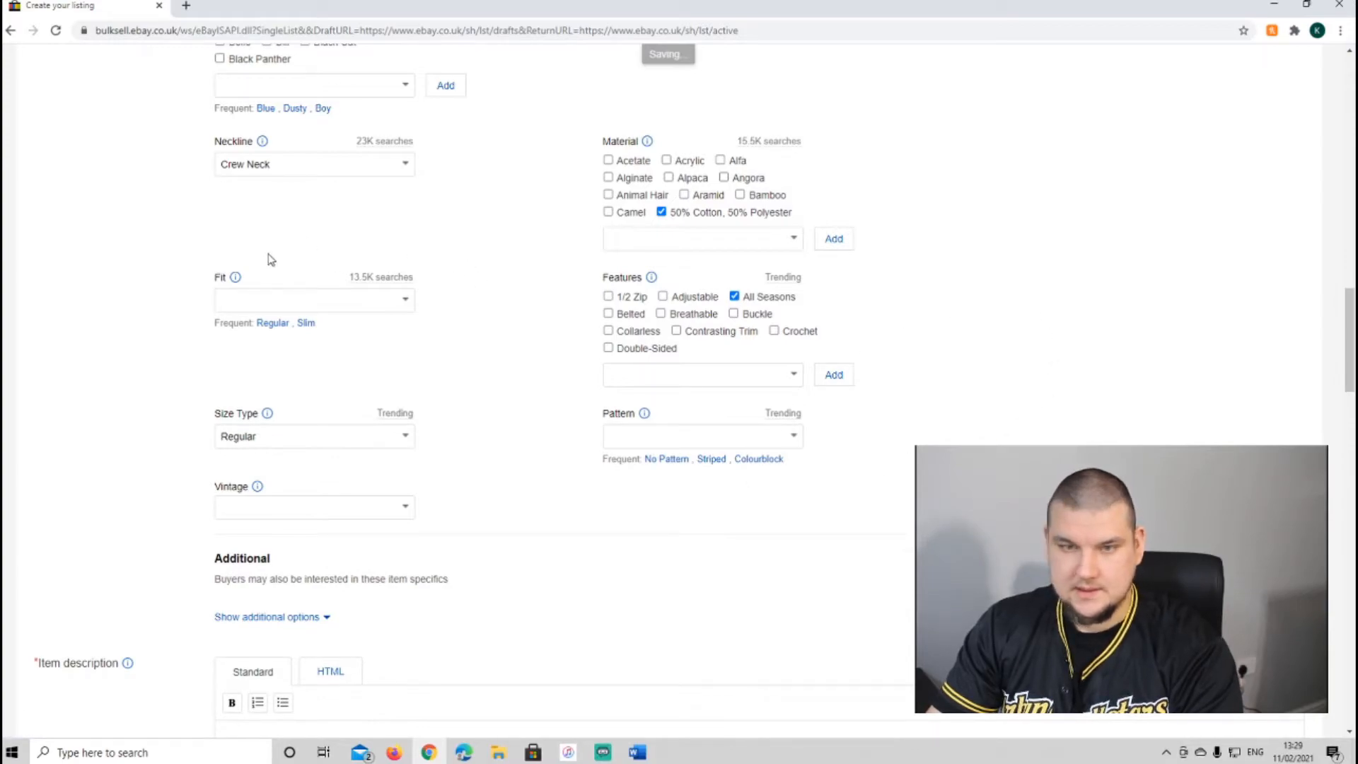
click(272, 324)
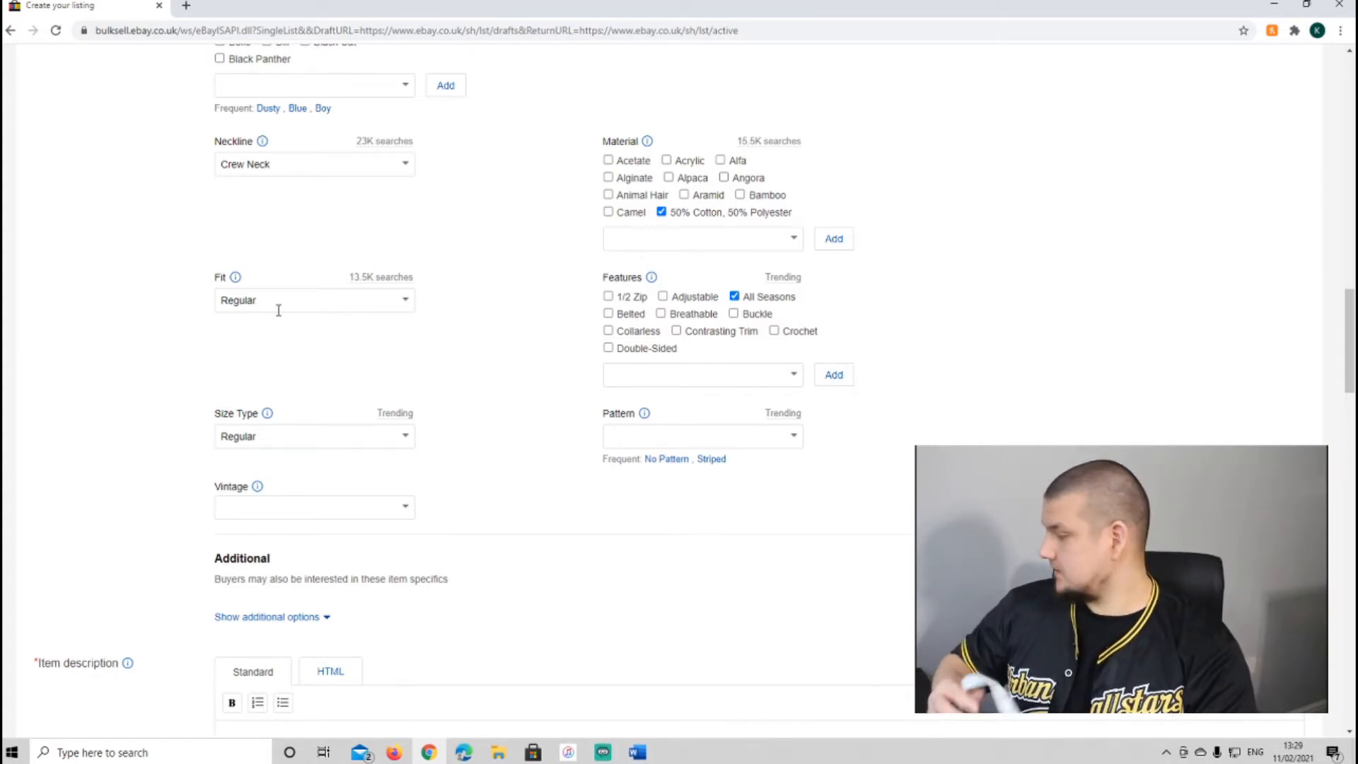
Add "Urban Camo Design Print" as a custom theme in the additional item specifics
scroll(279, 310, down, 7)
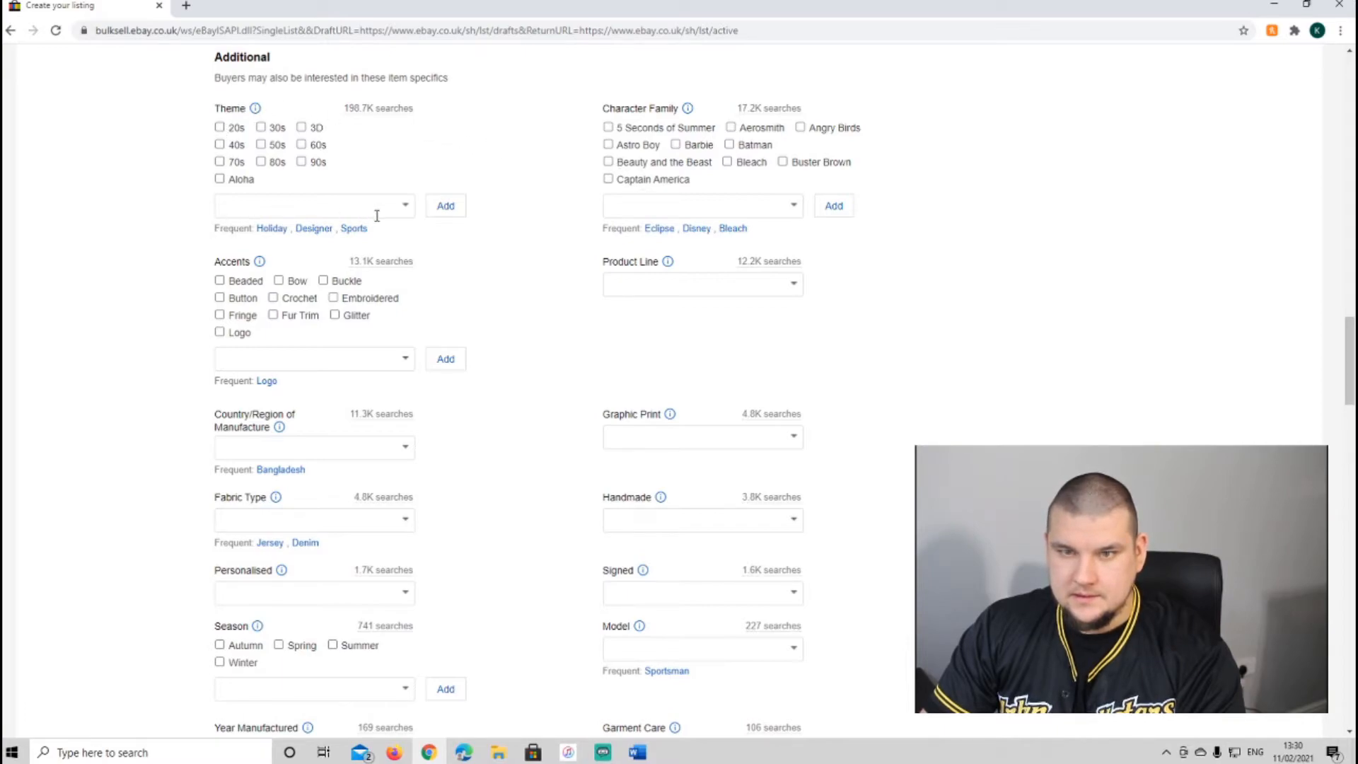
click(303, 203)
text(Urban Camo Logo)
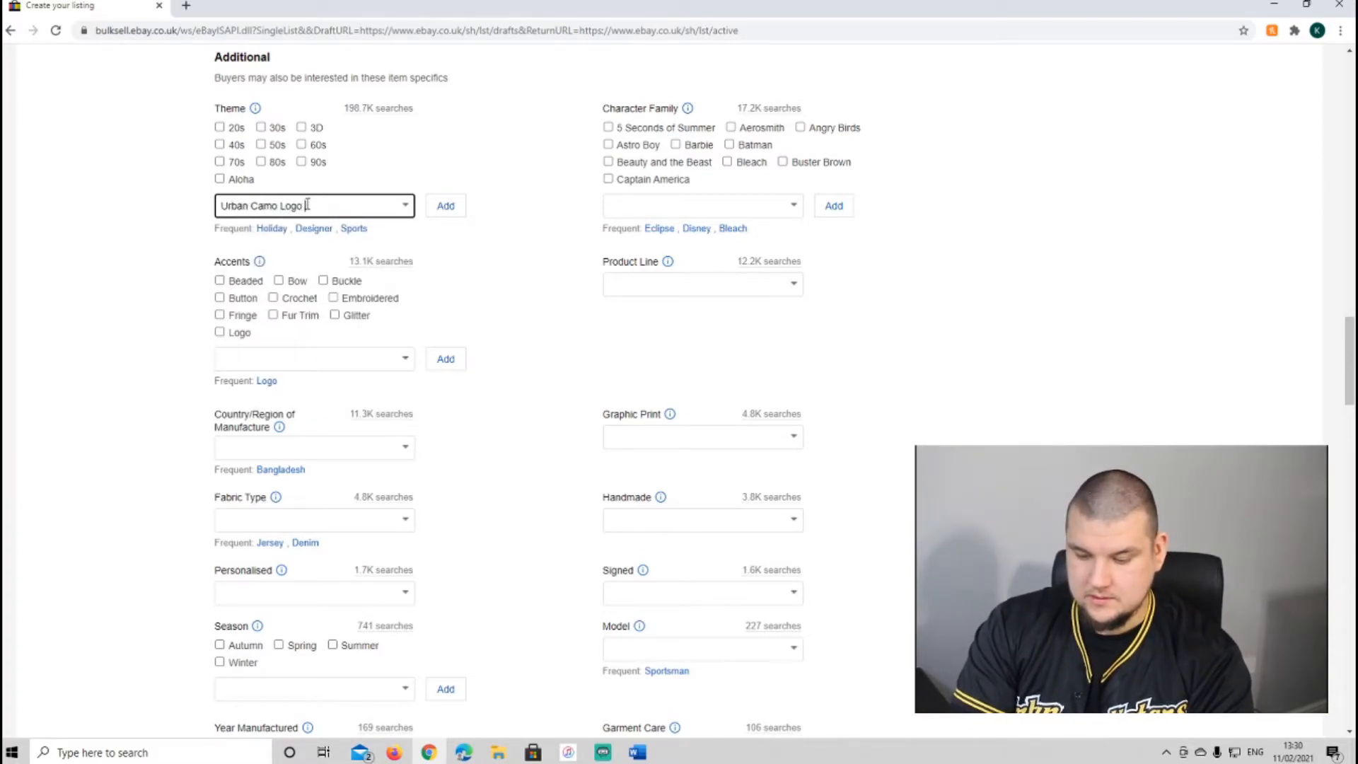
key(BackSpace)
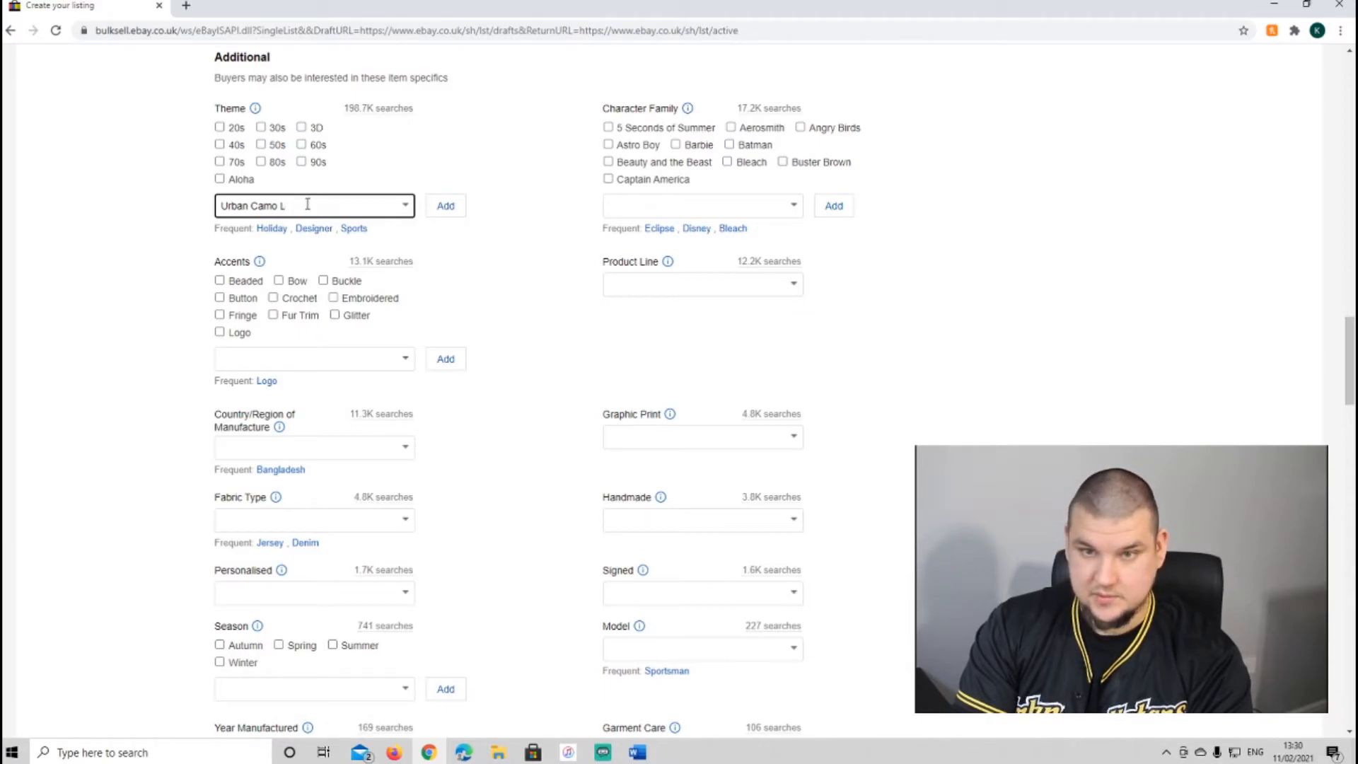
text(Design Print)
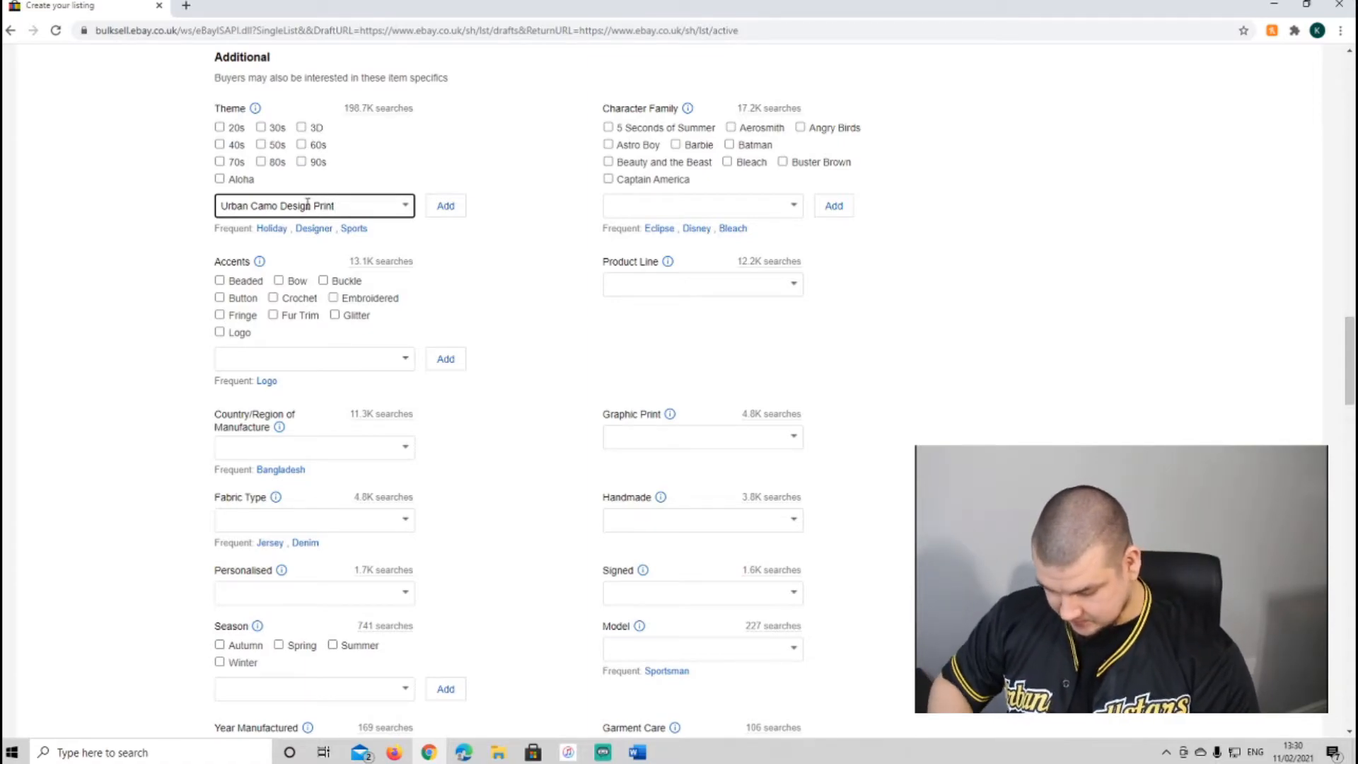
click(446, 206)
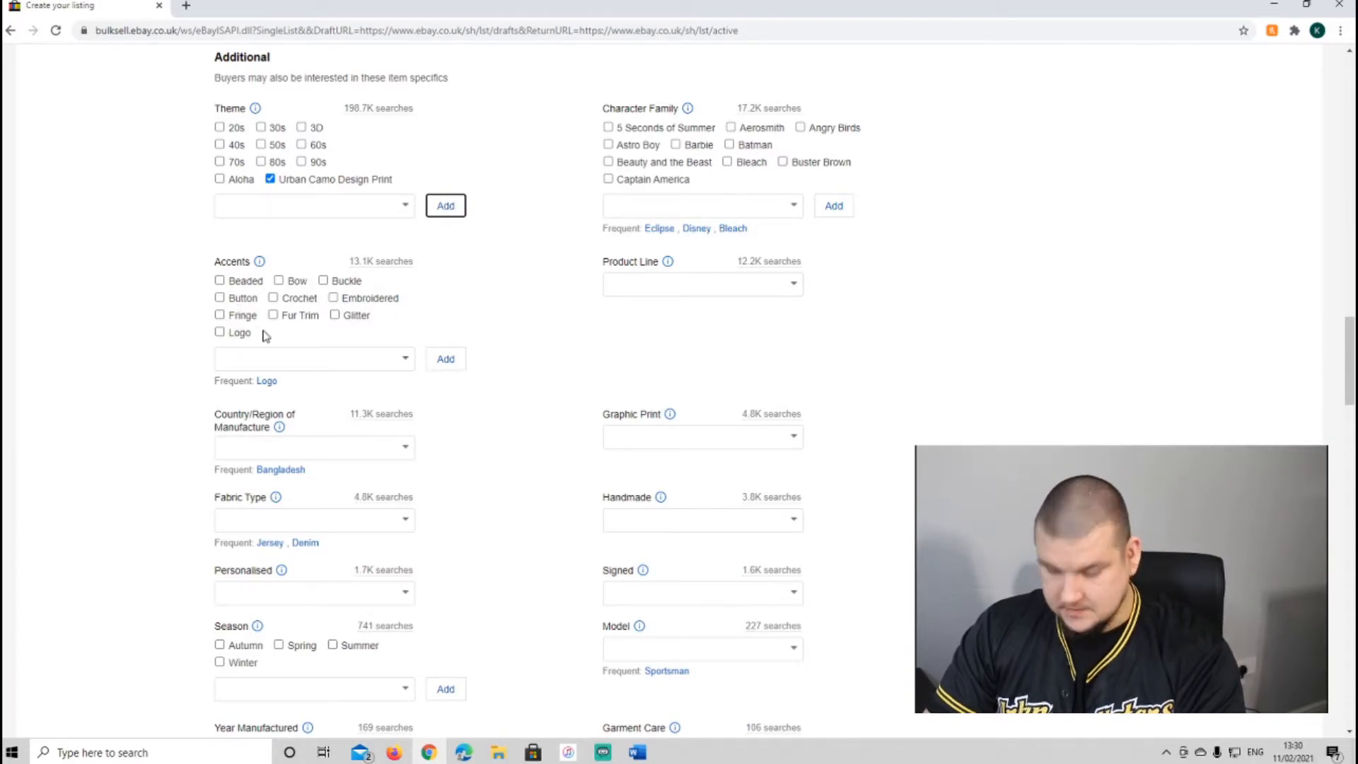
Choose Logo as the accent and set Graphic Print to Yes
click(225, 334)
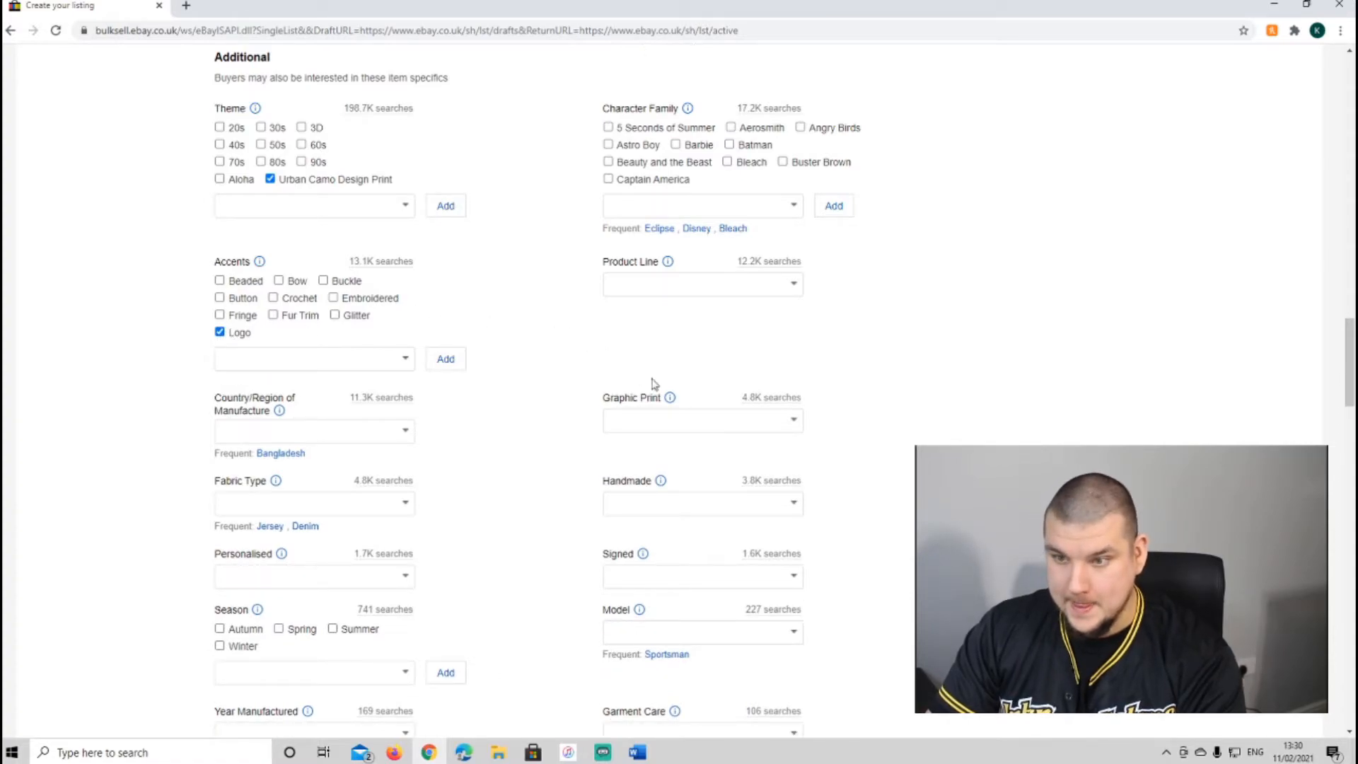
click(779, 427)
click(646, 447)
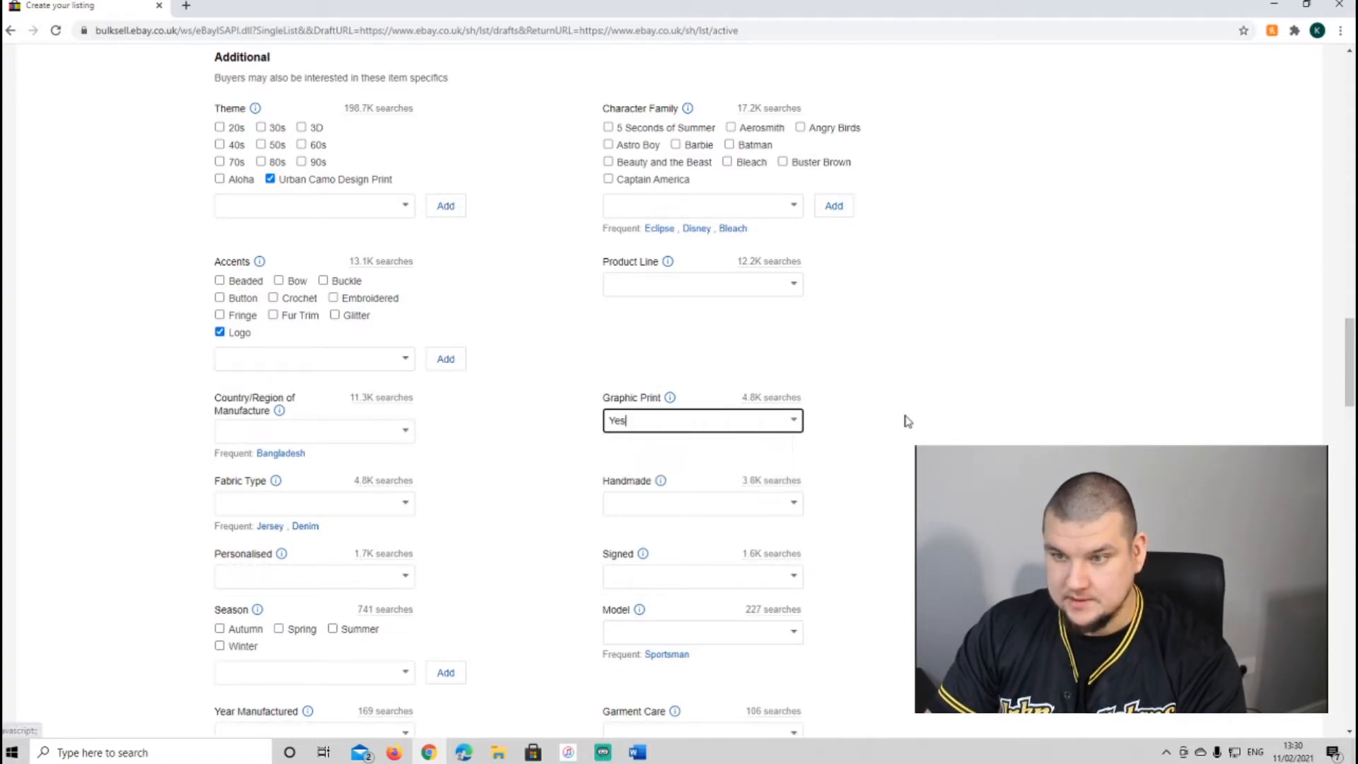
Set the garment care item specific to Machine Washable
scroll(829, 425, down, 2)
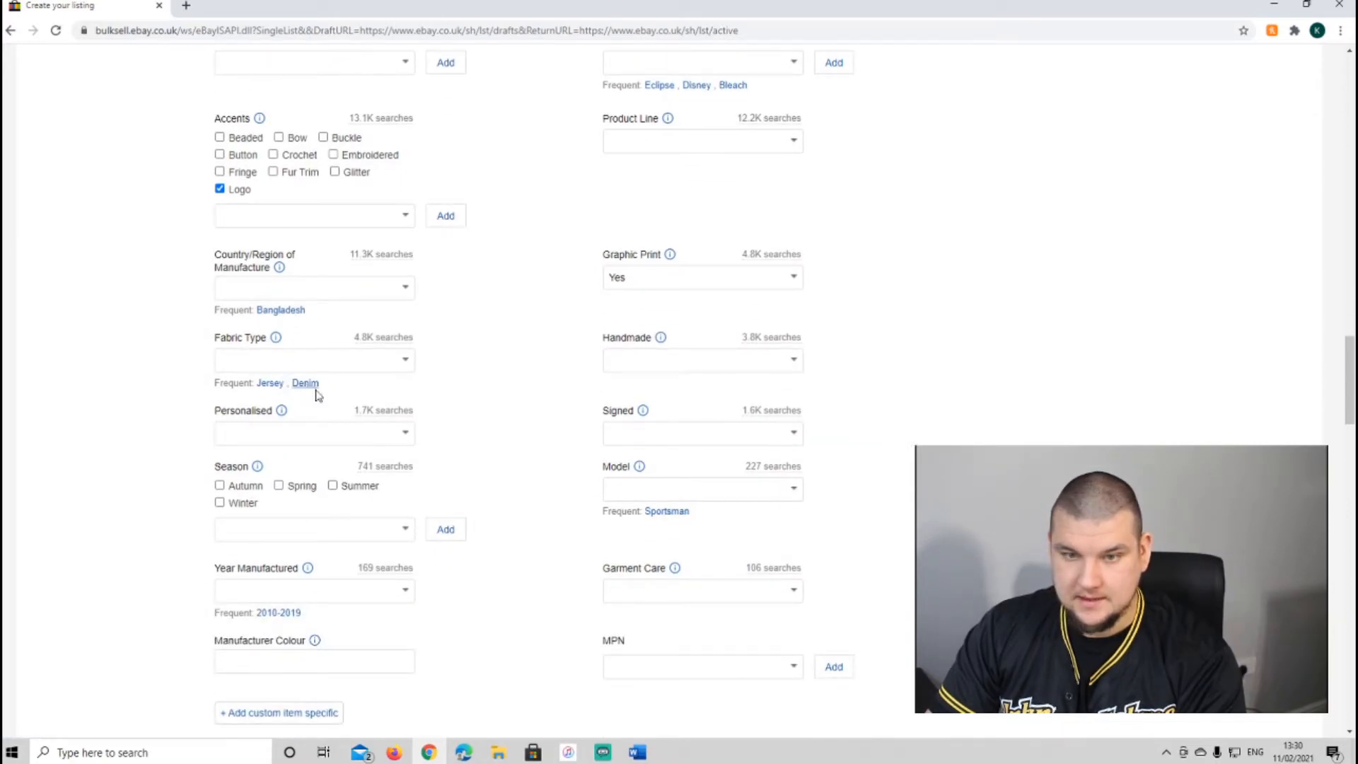
scroll(582, 455, down, 2)
scroll(581, 455, down, 1)
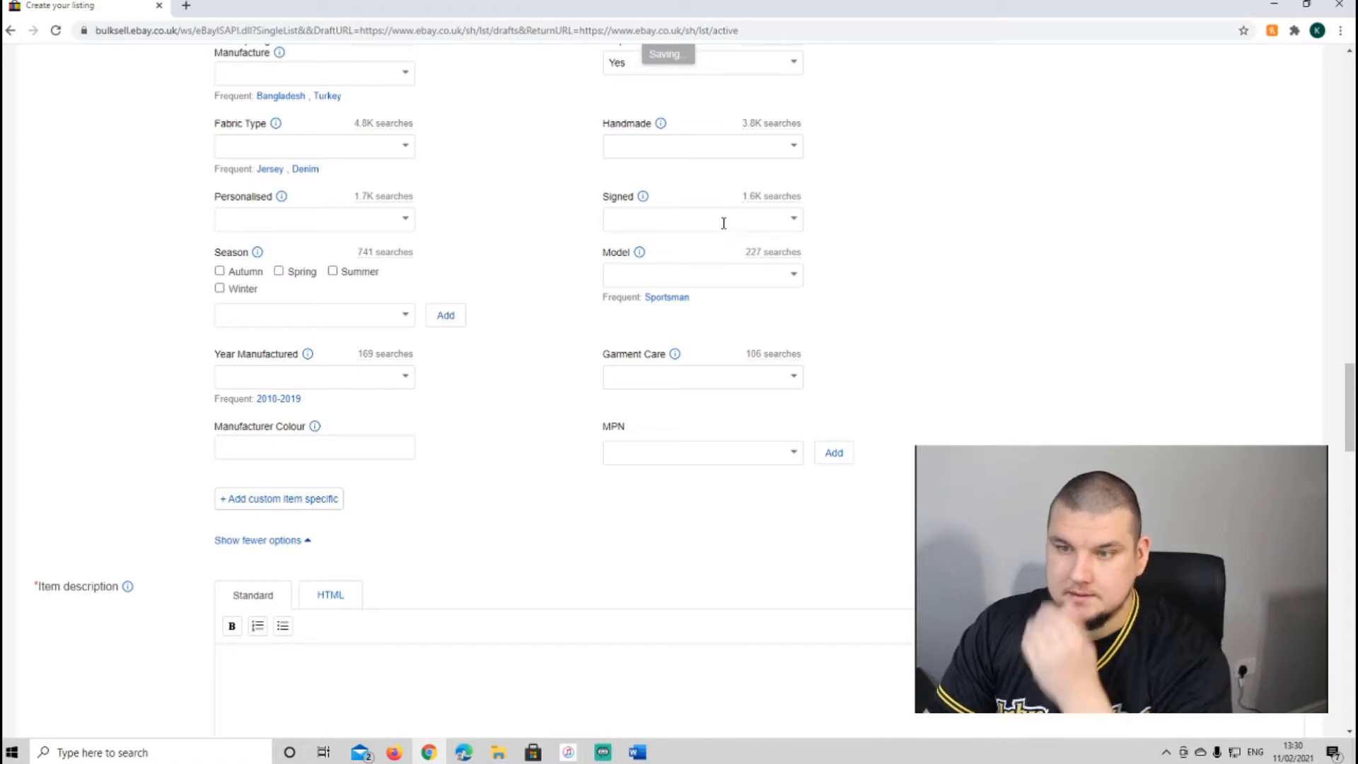
click(798, 380)
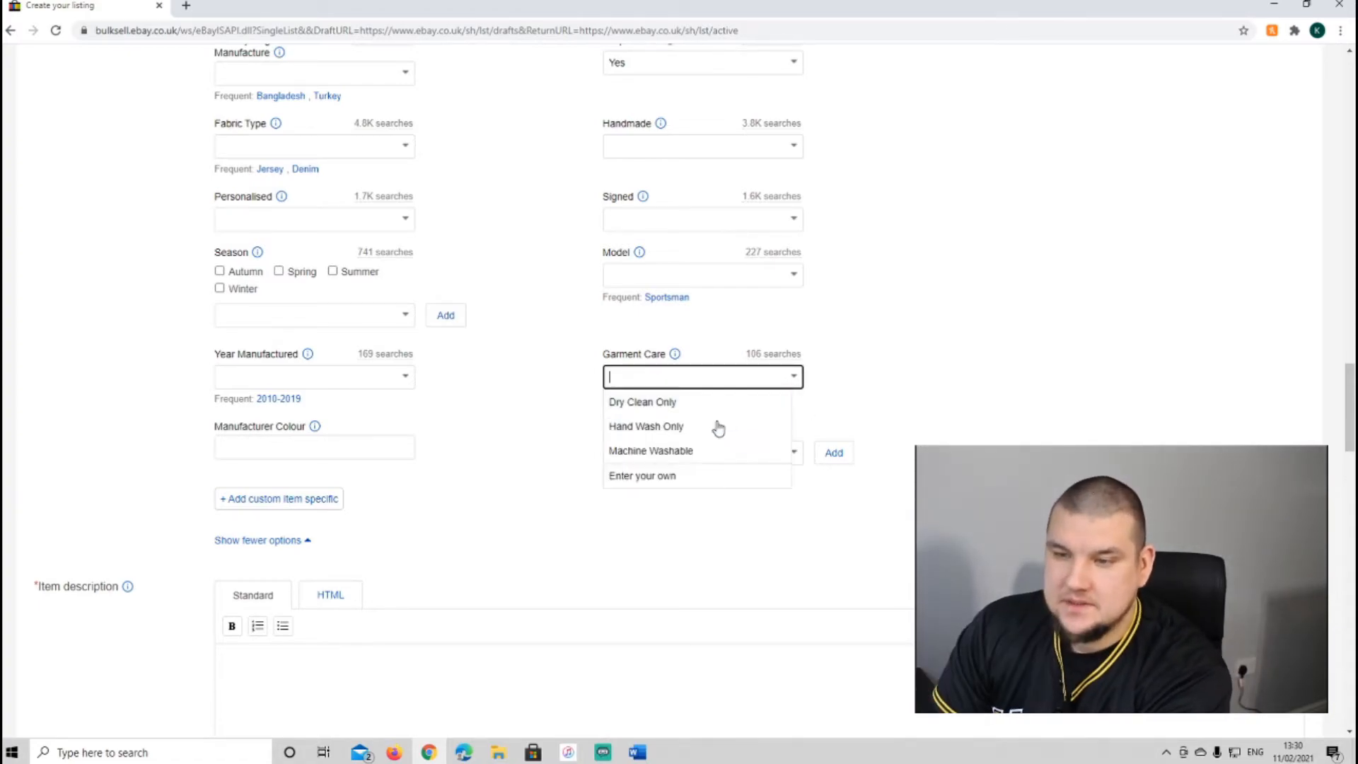
click(678, 450)
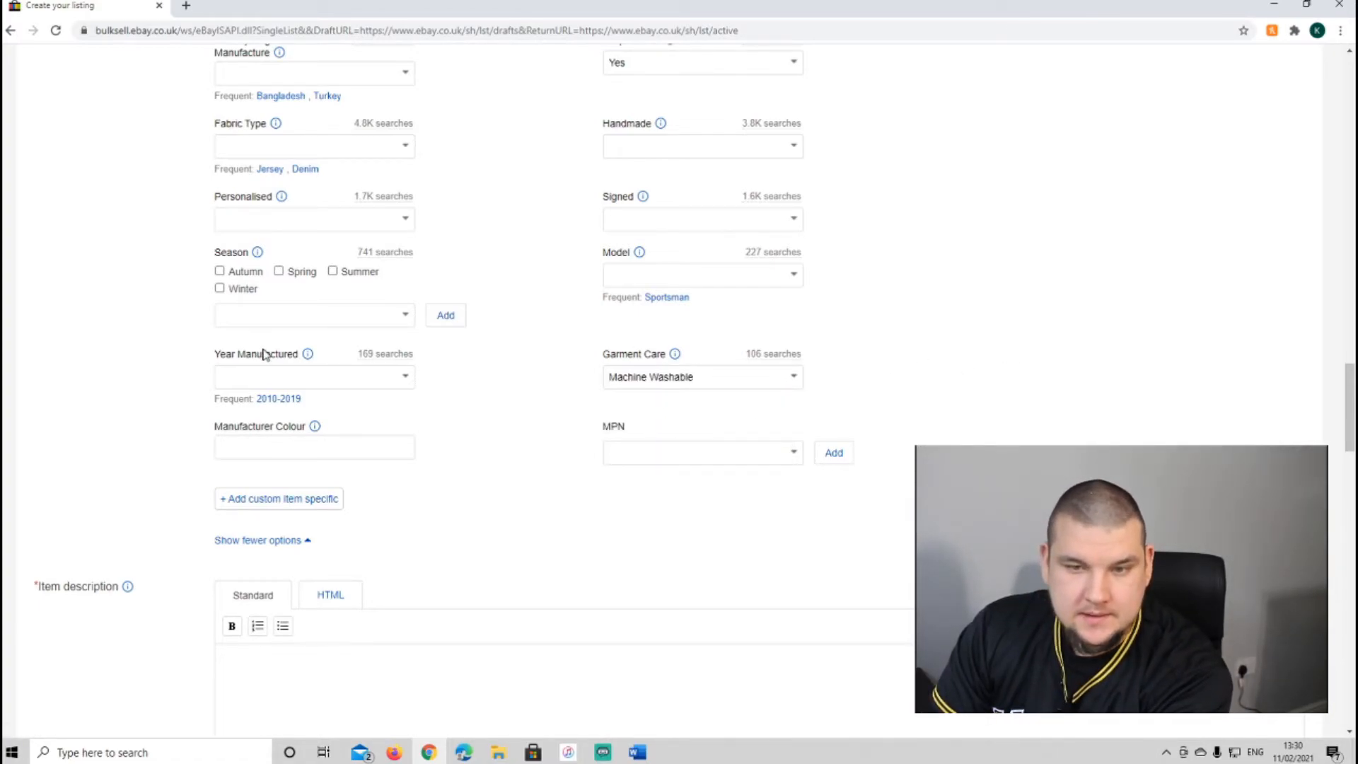
Paste the prepared product details text into the item description and look it over
scroll(257, 371, down, 2)
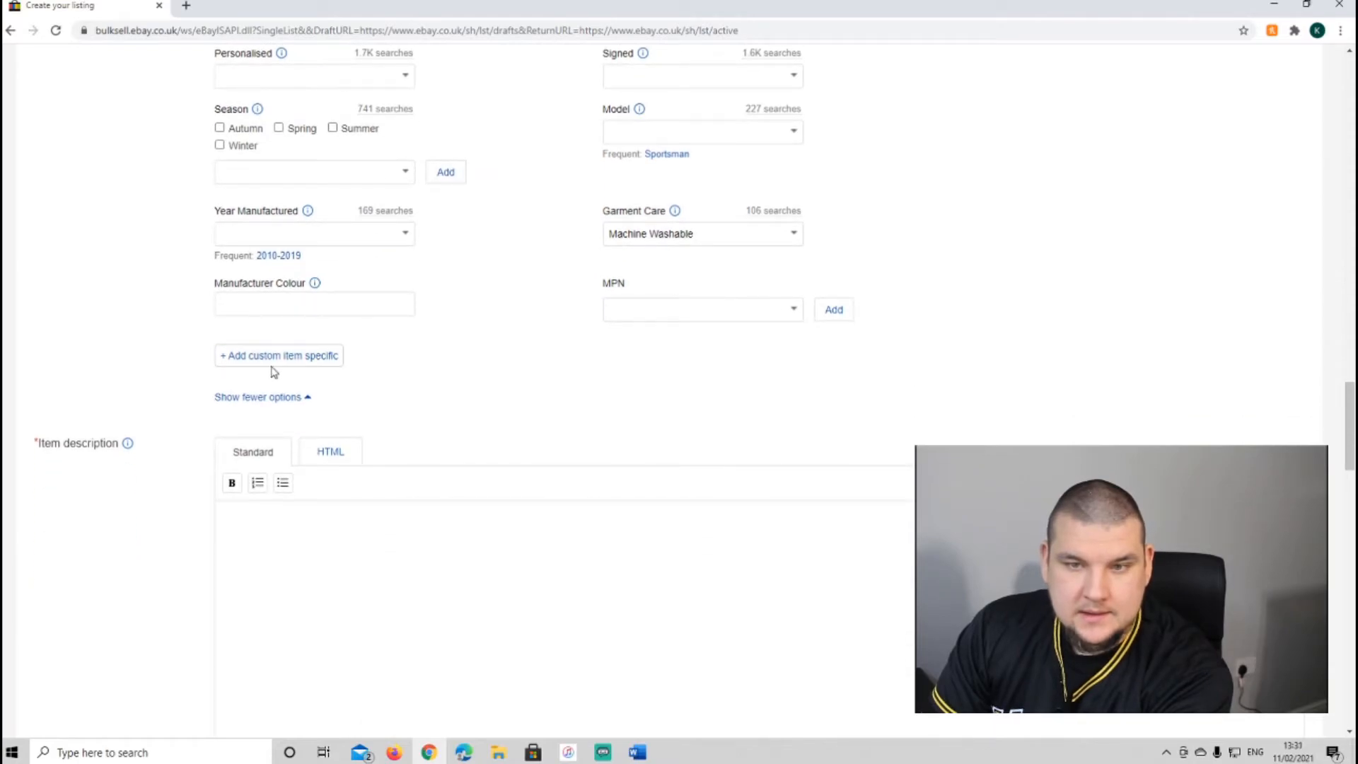
scroll(272, 371, down, 6)
scroll(269, 369, up, 5)
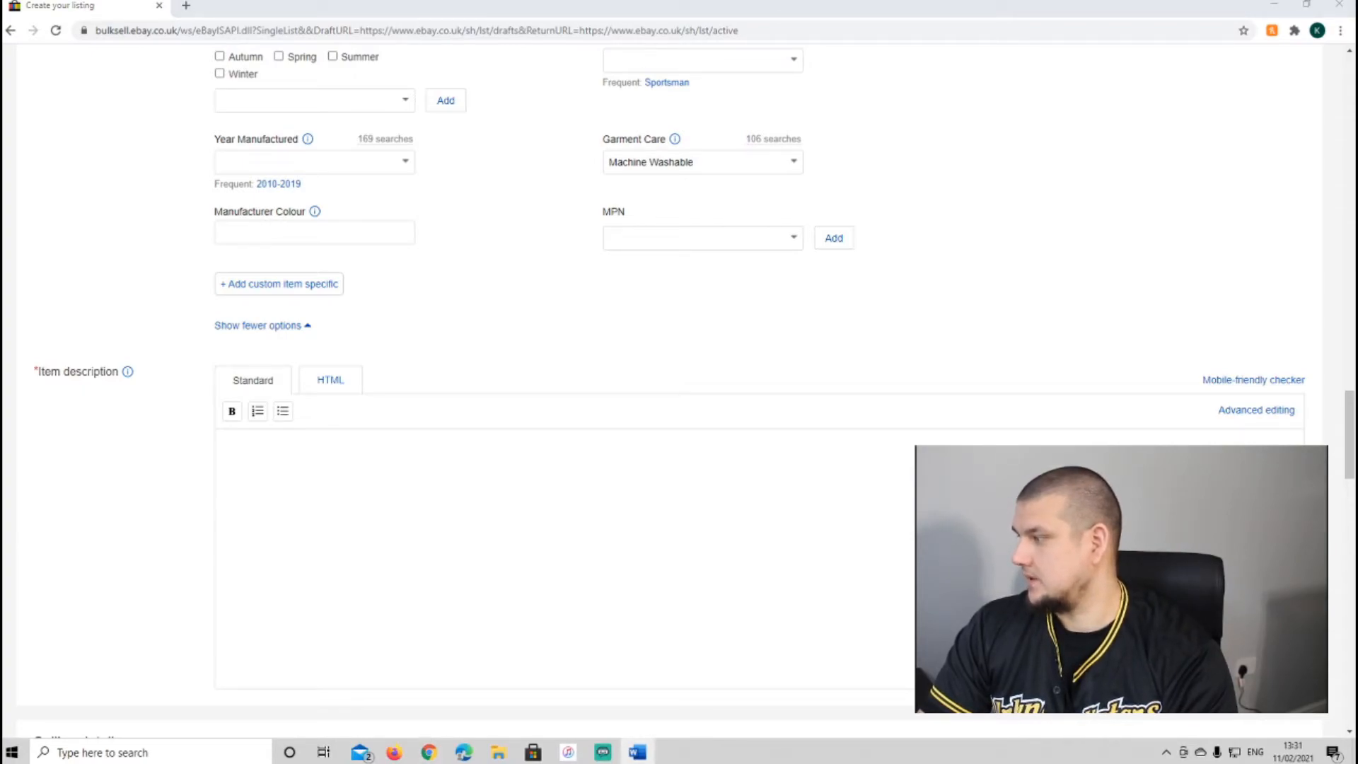
click(596, 471)
key(ctrl+v)
scroll(482, 479, up, 1)
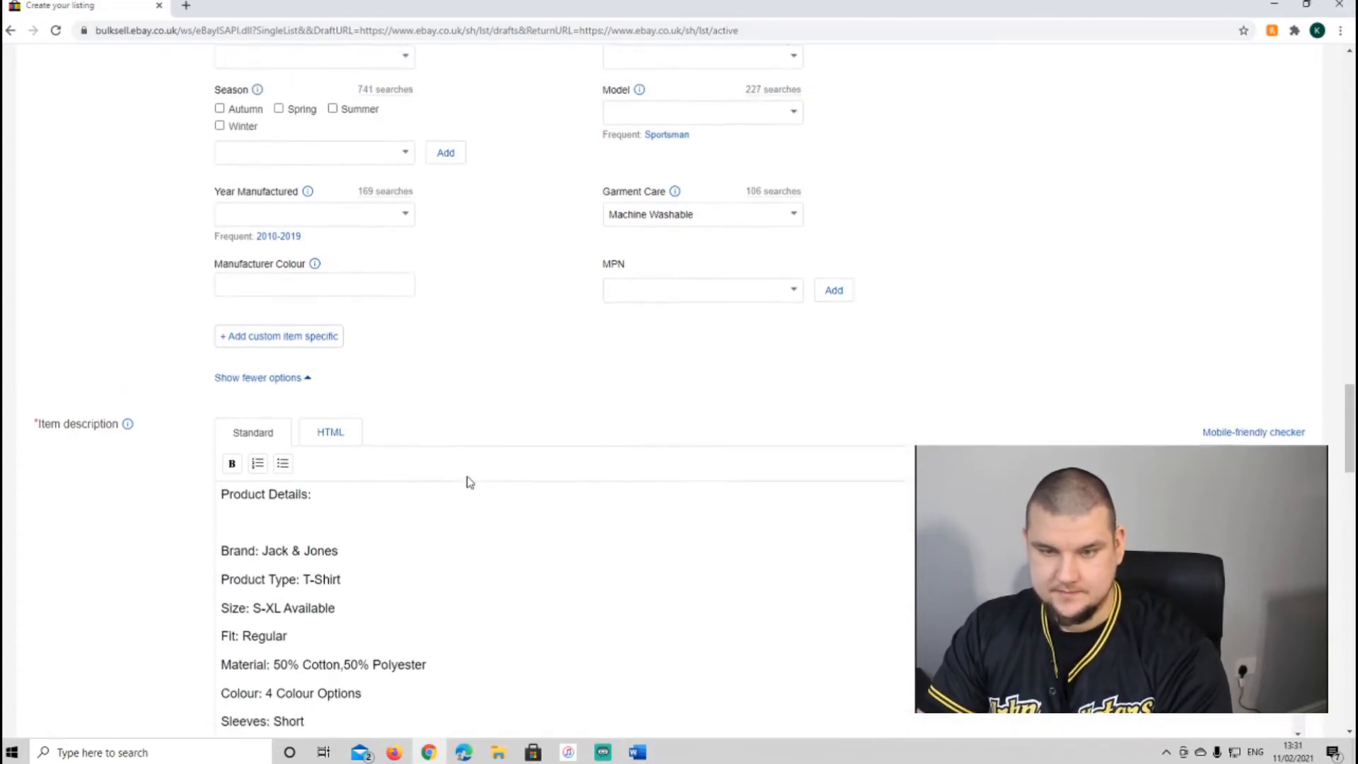
scroll(481, 479, down, 3)
scroll(356, 524, down, 2)
scroll(357, 486, up, 1)
scroll(385, 473, down, 1)
Tighten the line spacing of the description's product details by turning bulleted list formatting on and off again
drag(385, 497, 195, 209)
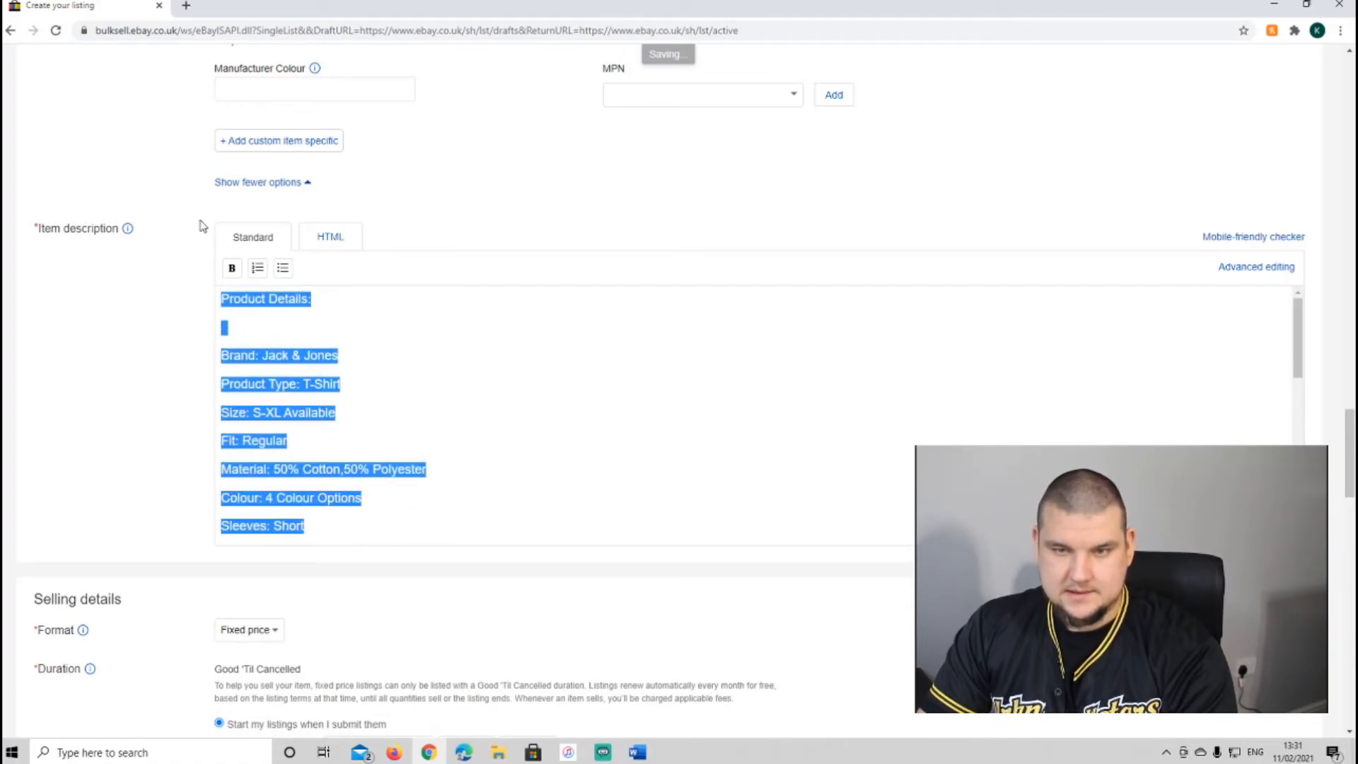
click(282, 271)
click(282, 270)
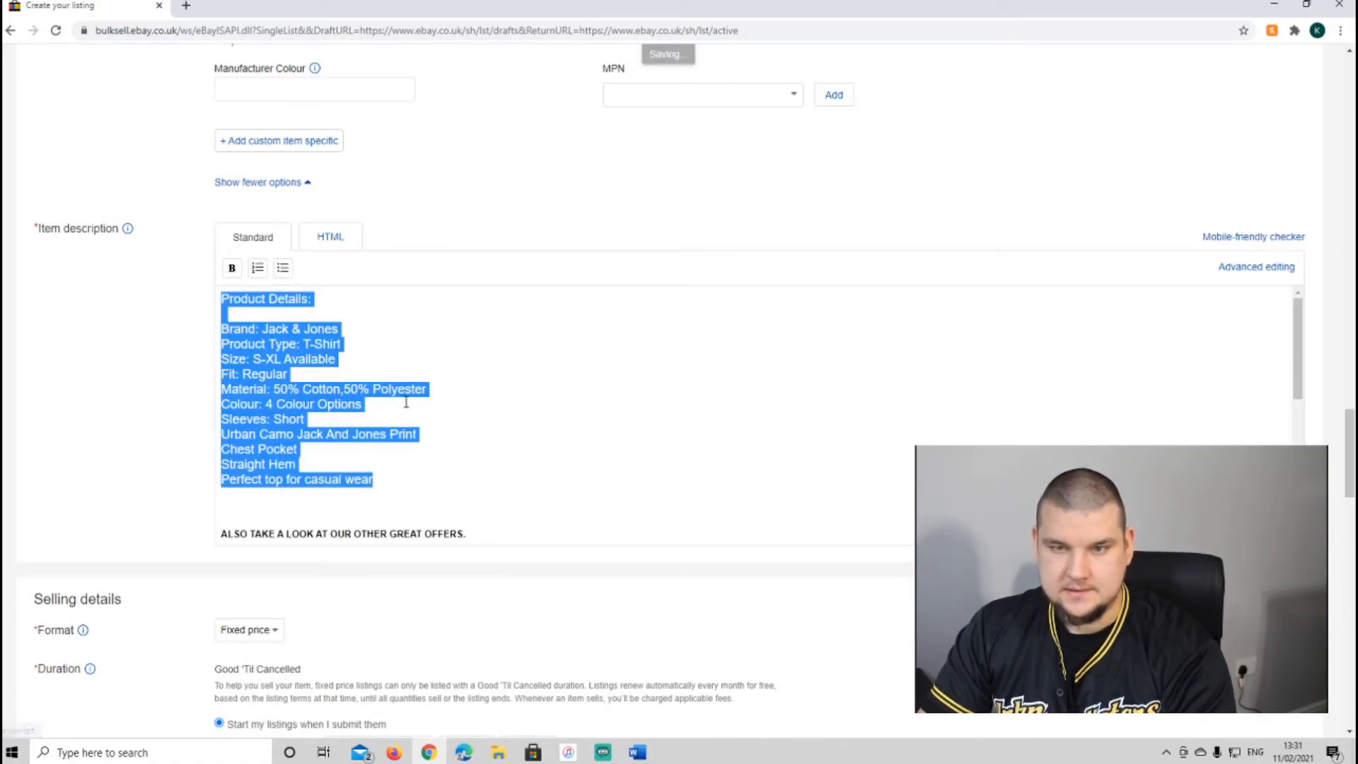
Enable advanced editing for the item description and reduce the font size of the "Product Details:" heading
click(300, 313)
drag(320, 300, 174, 299)
click(1256, 267)
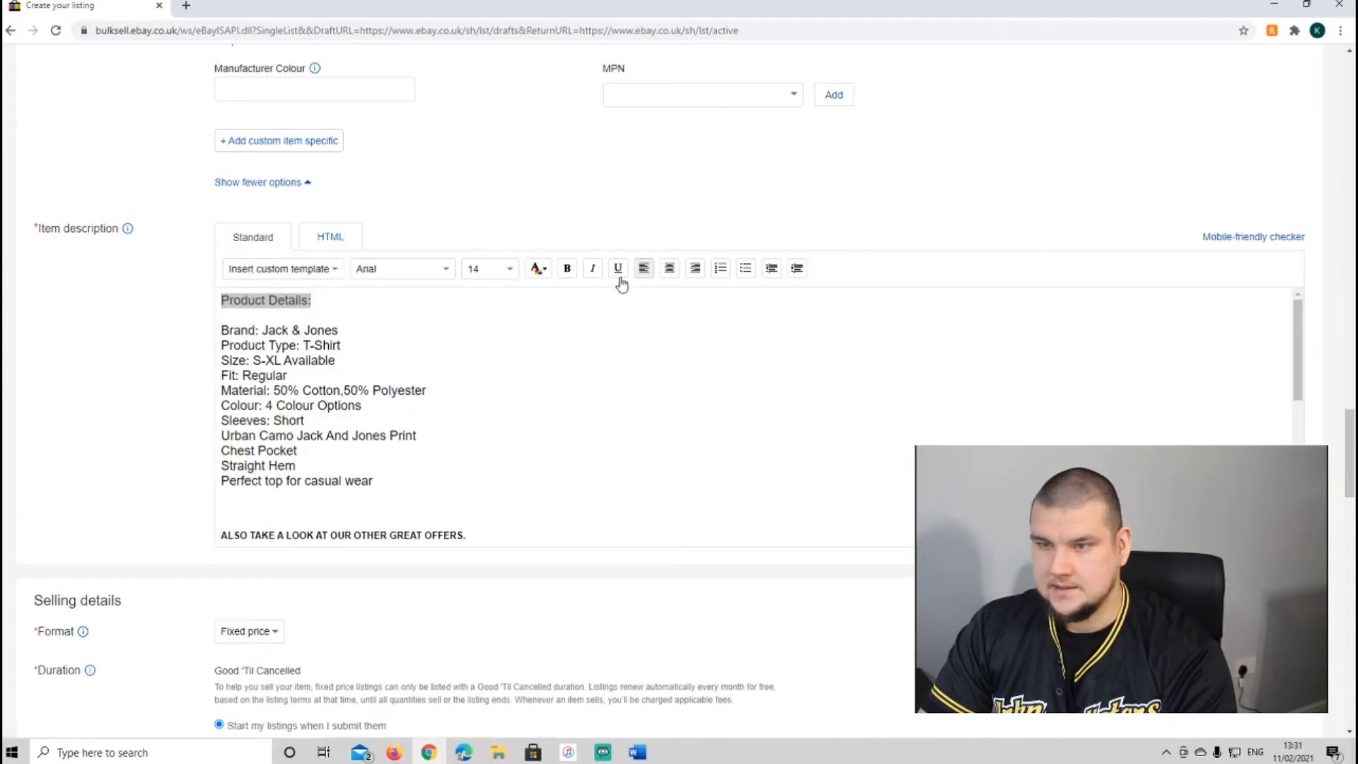
click(504, 269)
click(490, 283)
click(526, 319)
scroll(437, 365, down, 2)
scroll(368, 367, up, 2)
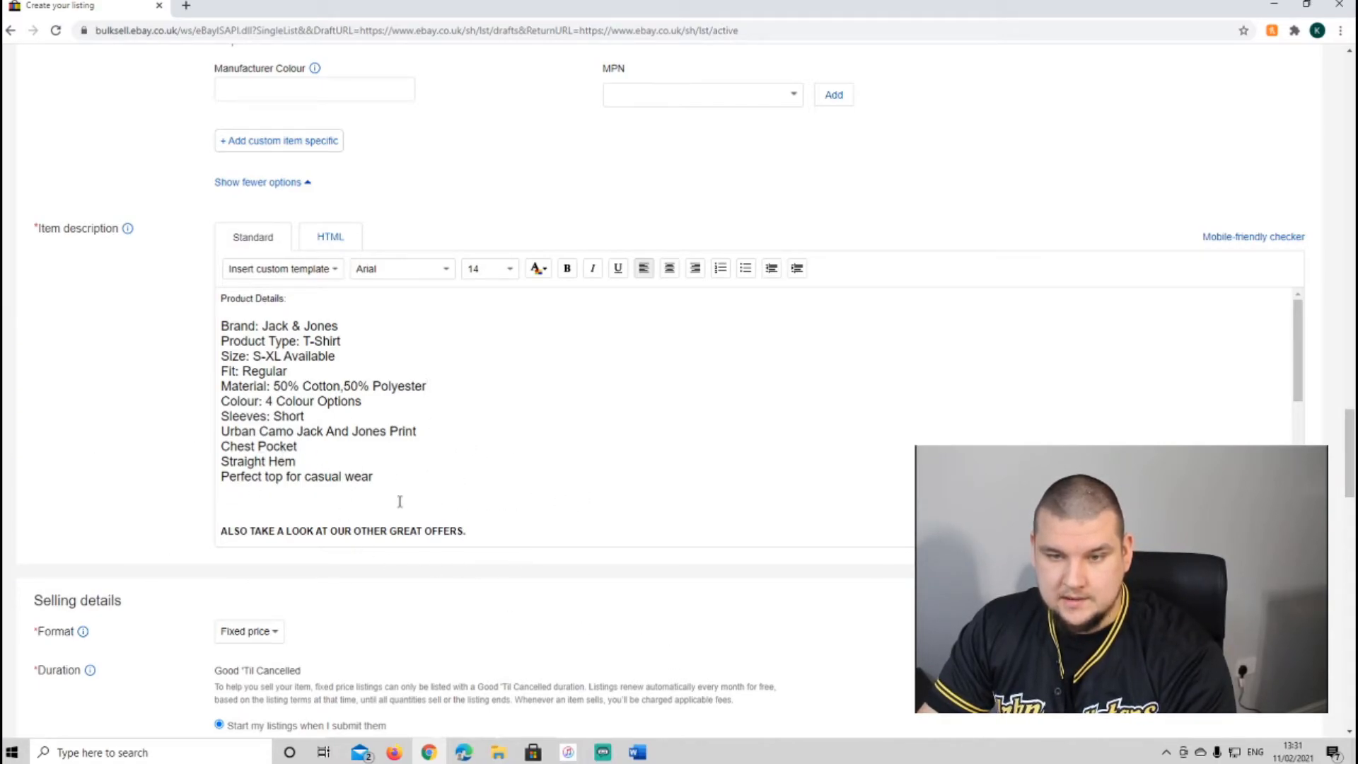
Set the package dimensions to 35 x 25 x 2.5 cm and the custom weight to 250 g in the delivery details
scroll(135, 375, down, 3)
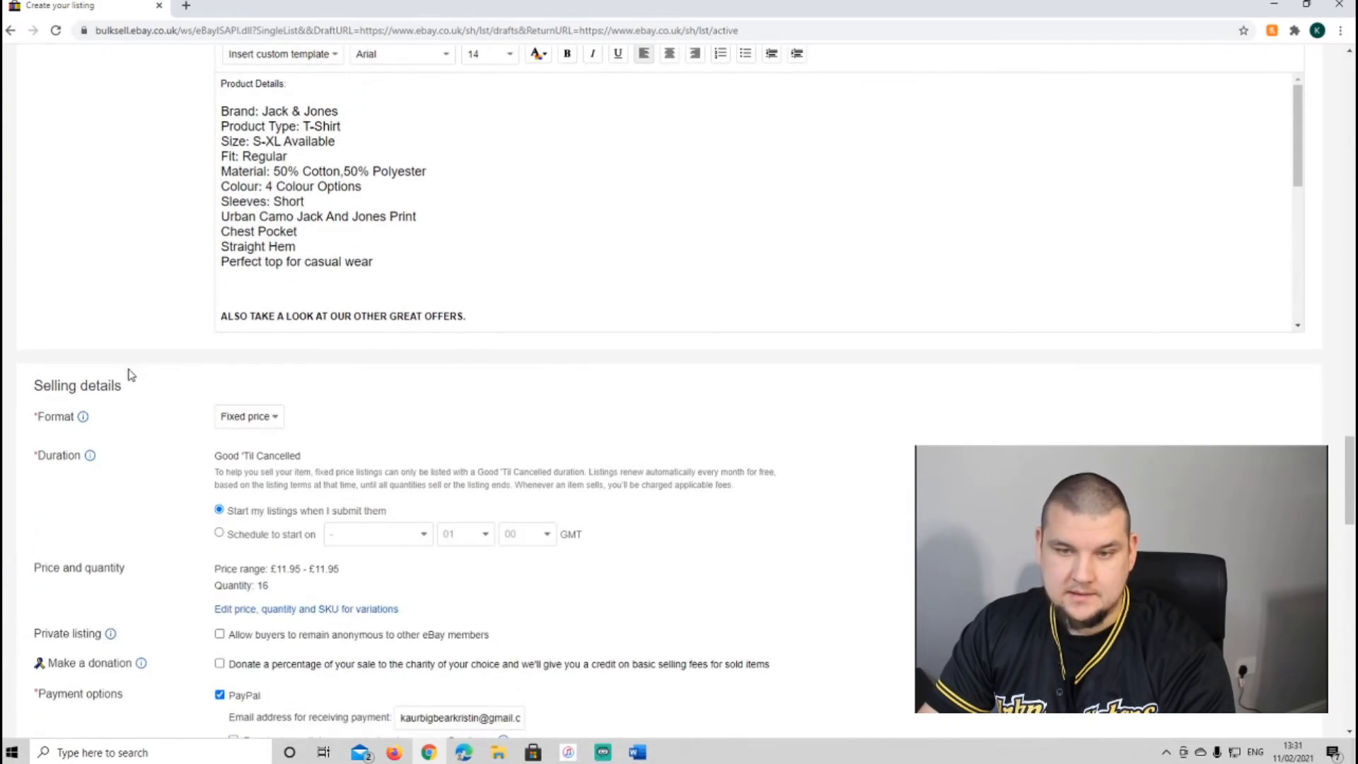
scroll(661, 355, down, 2)
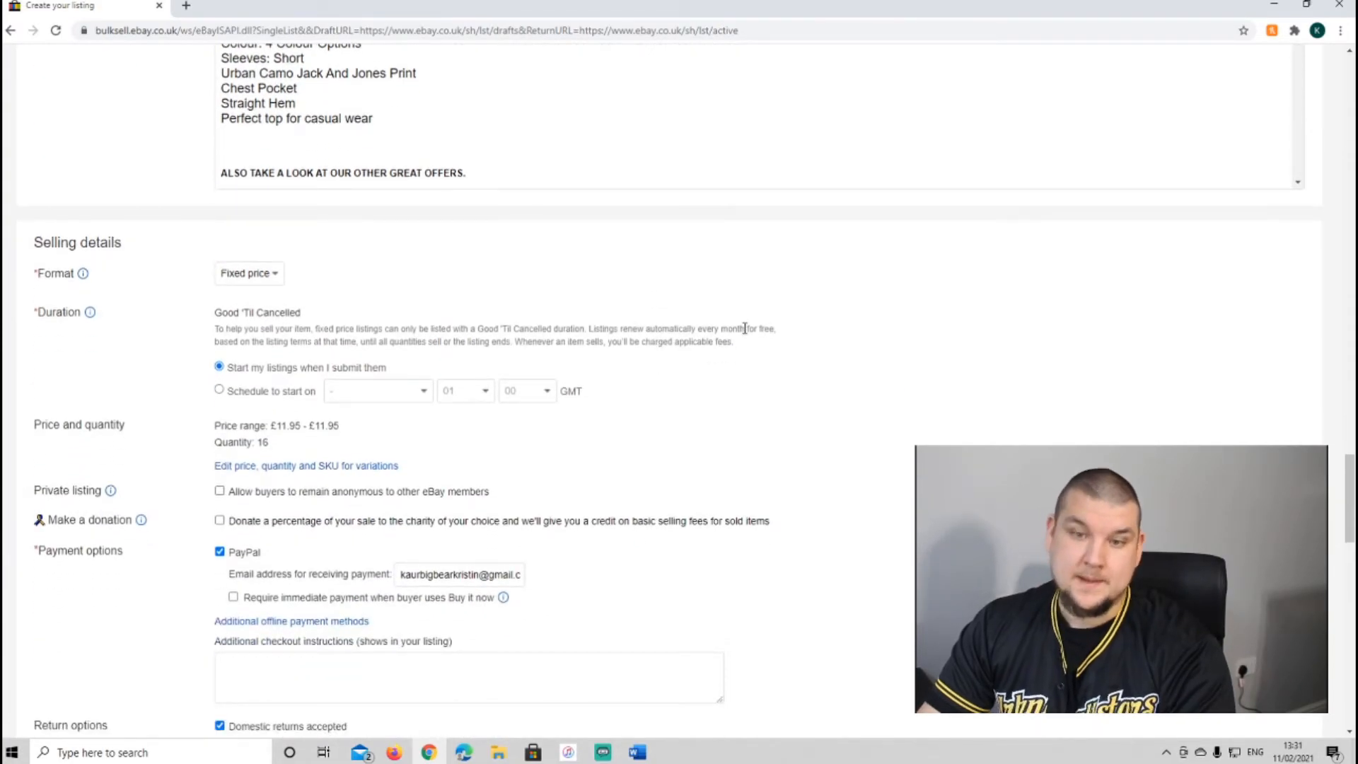
scroll(479, 330, down, 6)
scroll(479, 337, down, 5)
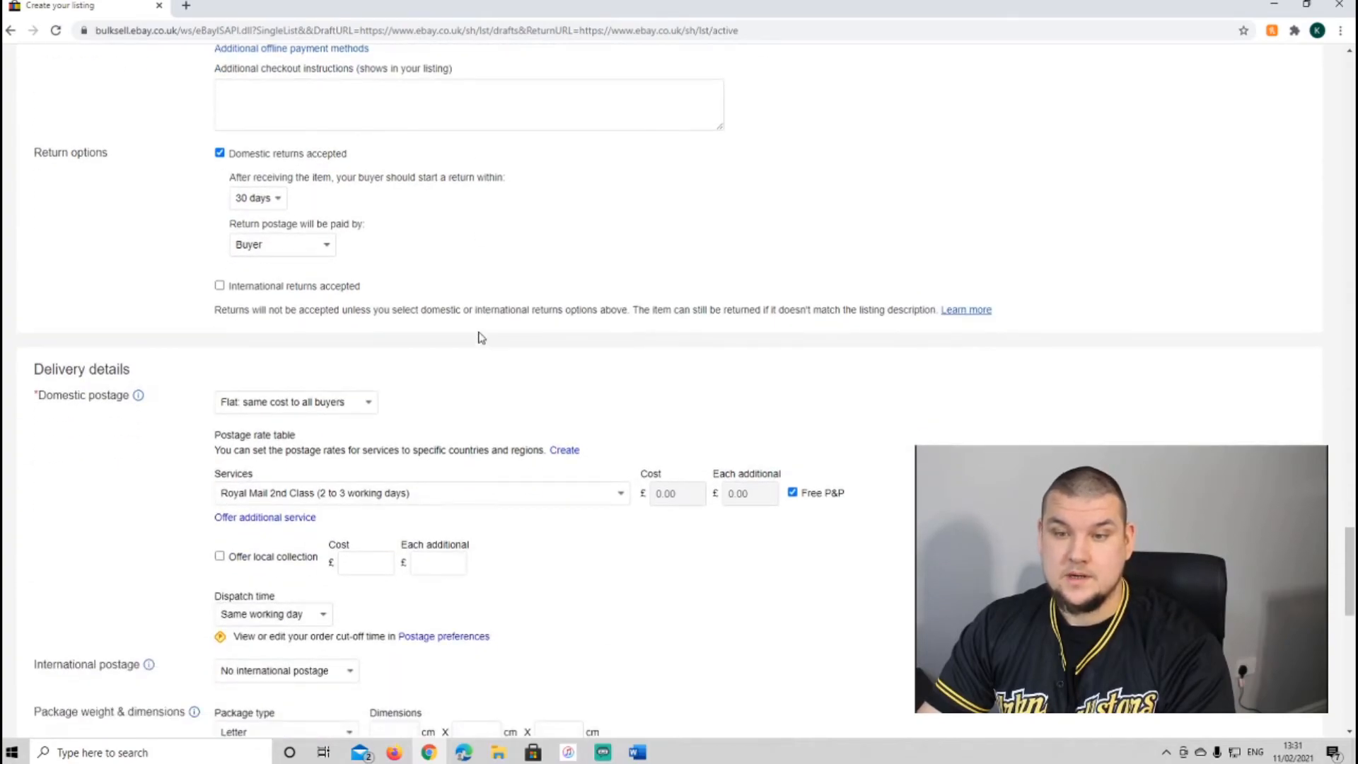
click(402, 520)
text(35)
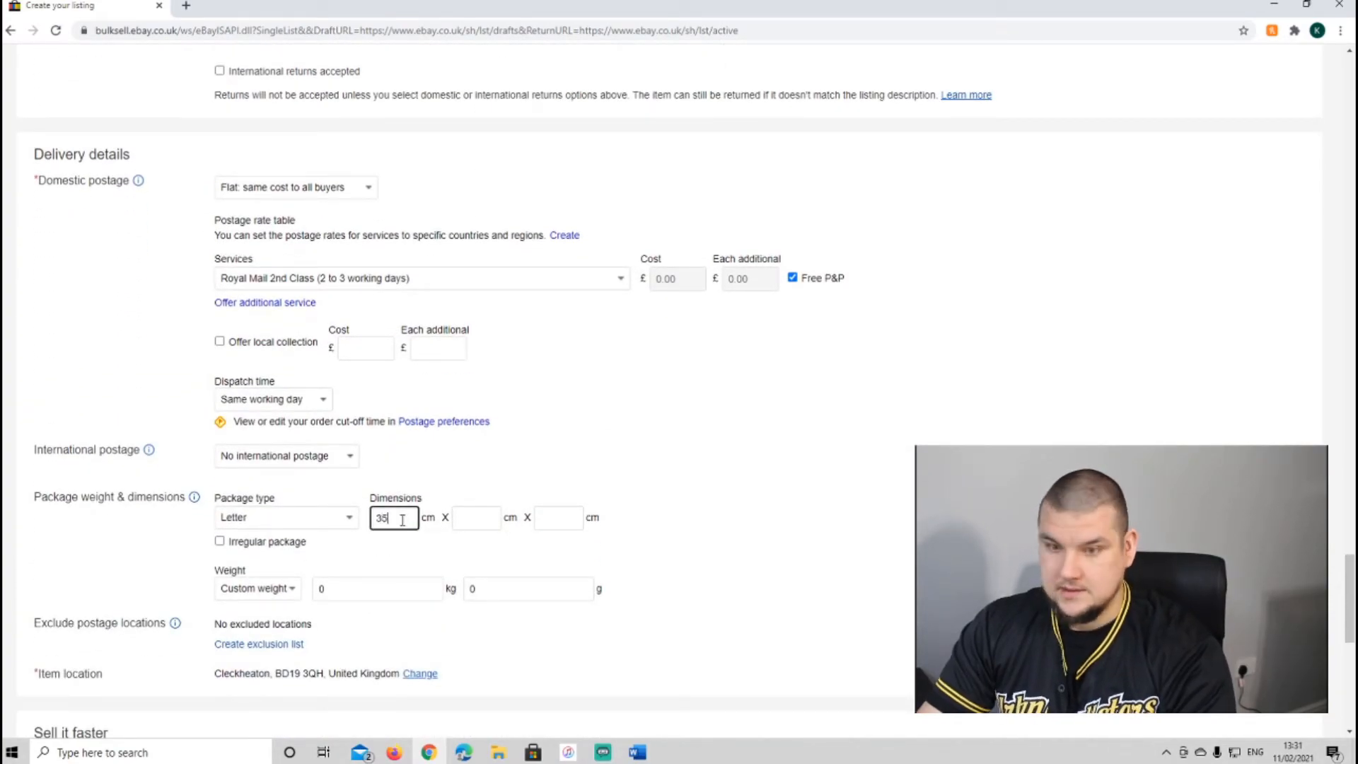
click(470, 518)
text(25)
click(565, 520)
click(589, 552)
click(512, 590)
double_click(515, 589)
click(847, 524)
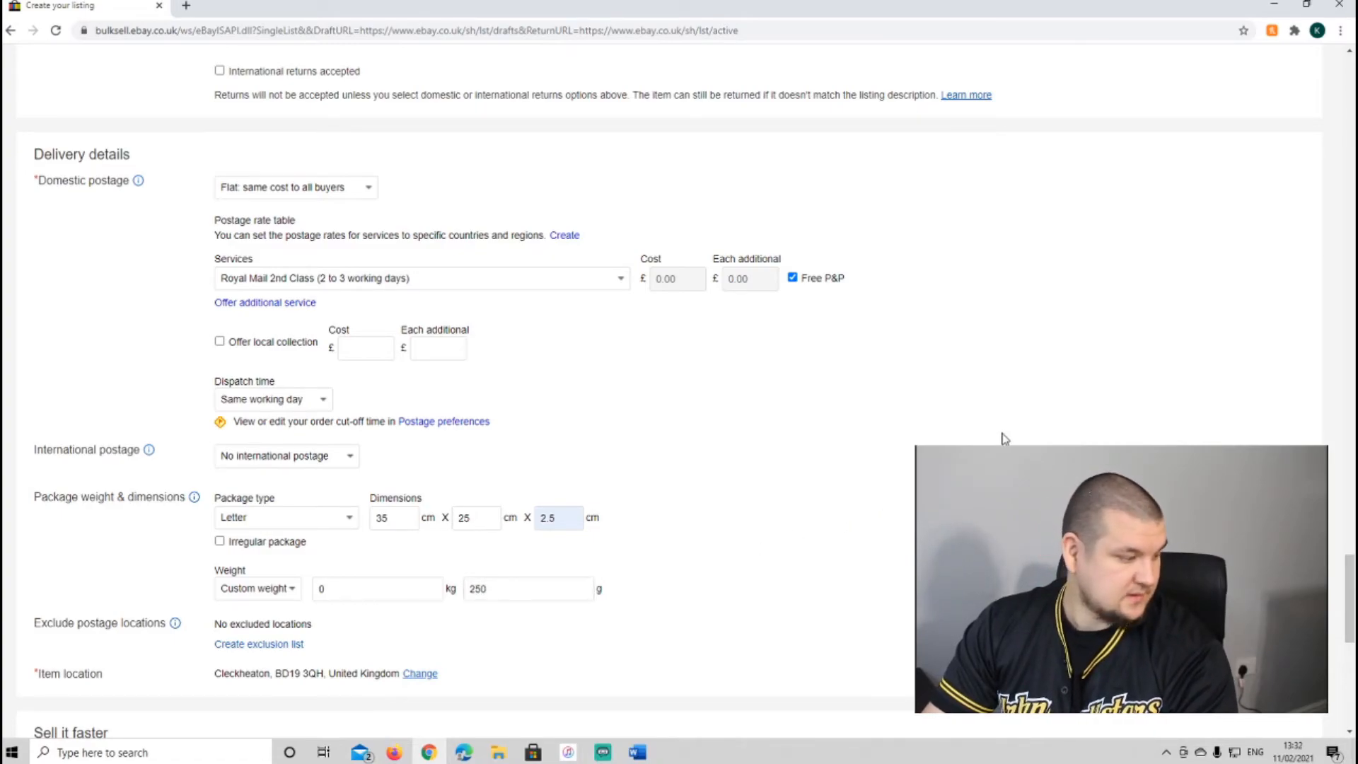
Turn on promoted listings for the item and set the ad rate to 1%
scroll(1004, 438, down, 3)
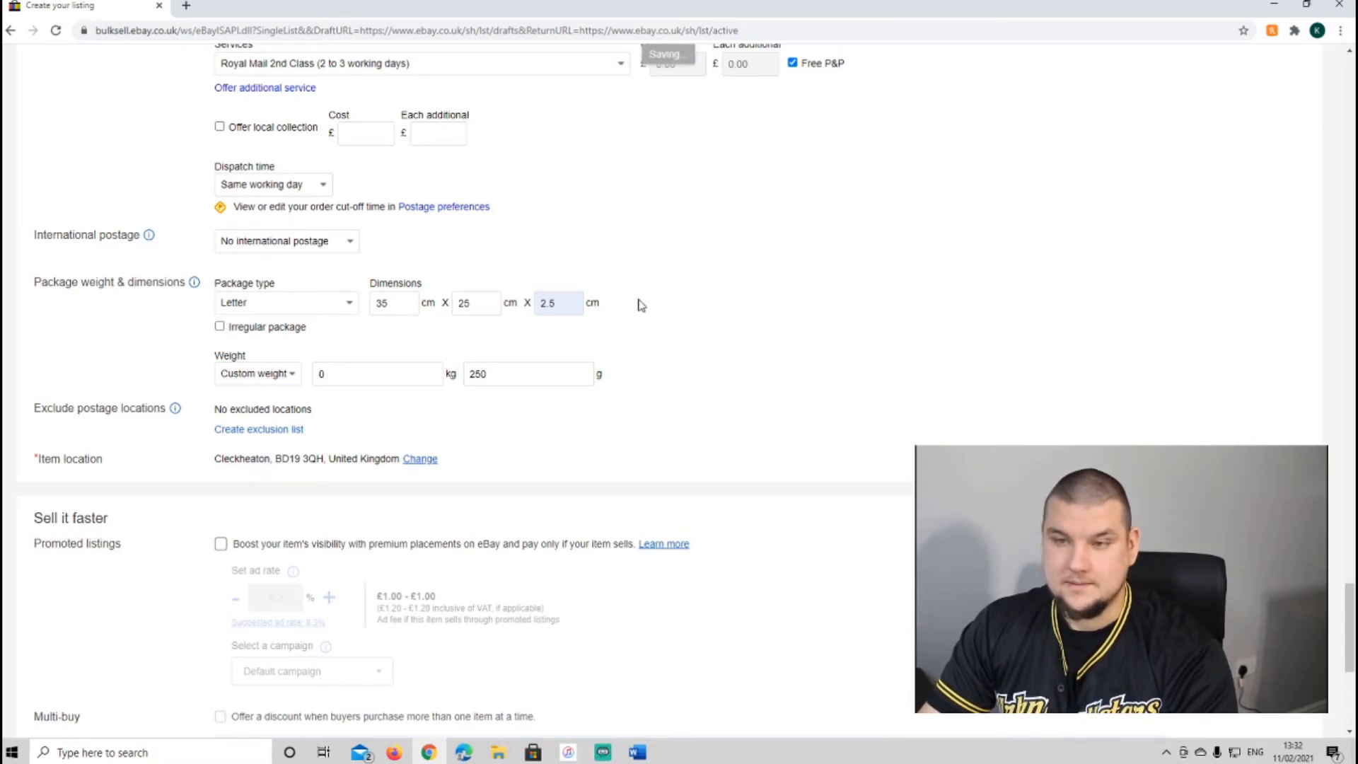
scroll(875, 332, down, 3)
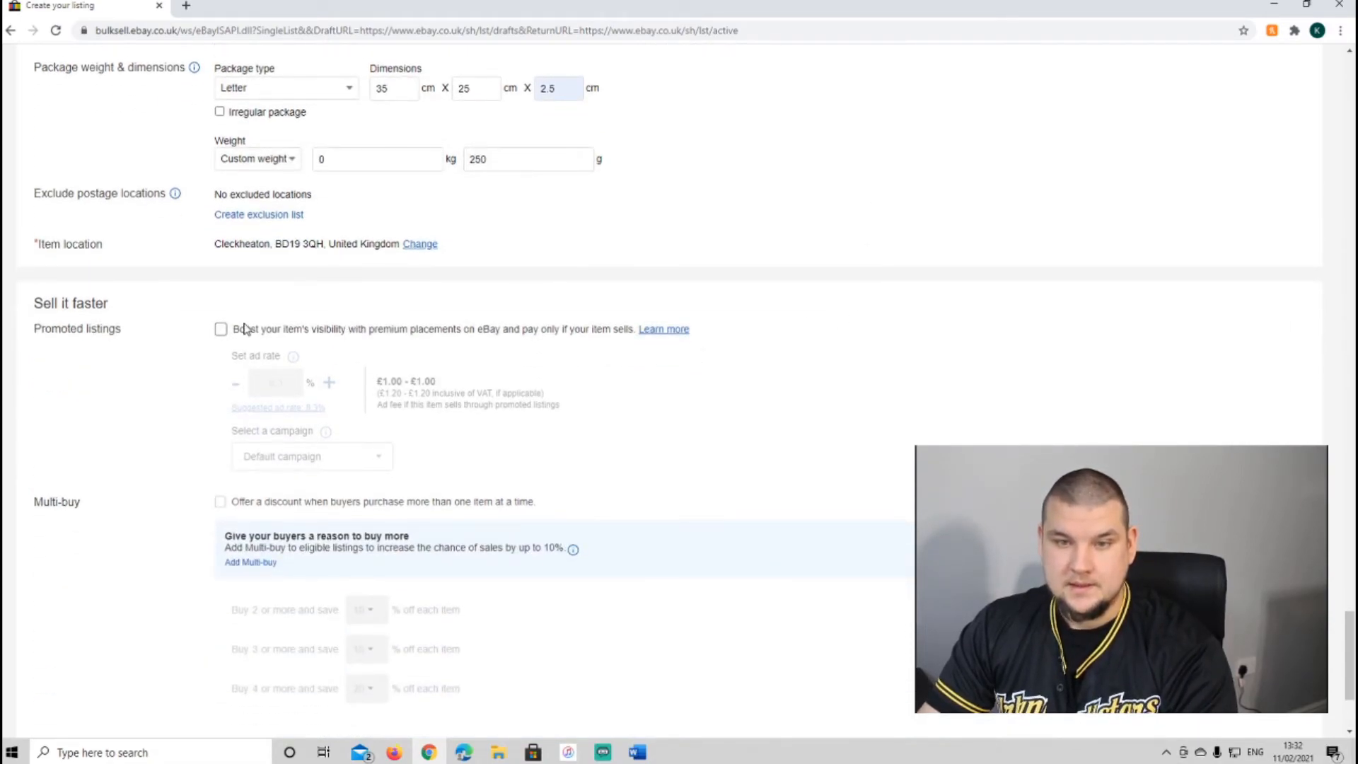
click(220, 329)
drag(280, 384, 205, 388)
text(1)
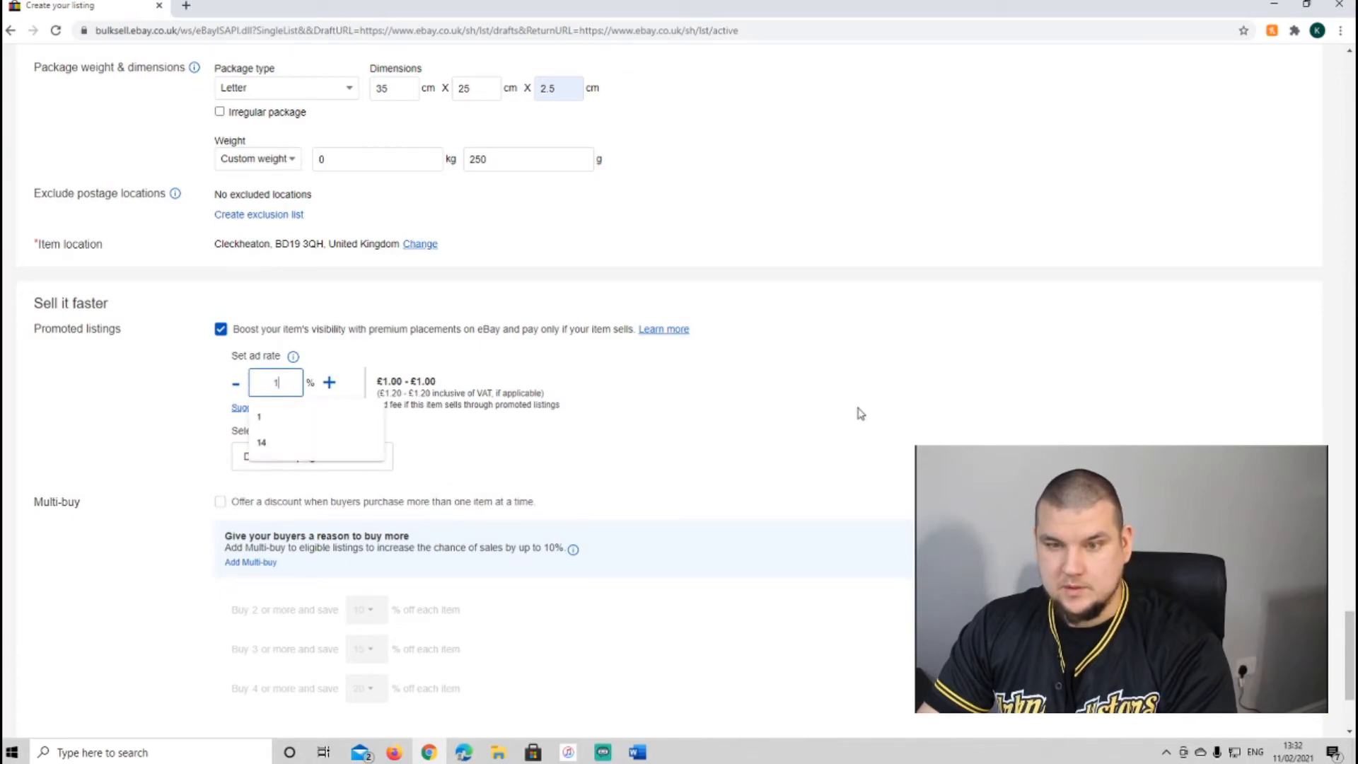
Submit the listing for sale and open its live item page
scroll(922, 403, down, 3)
click(105, 676)
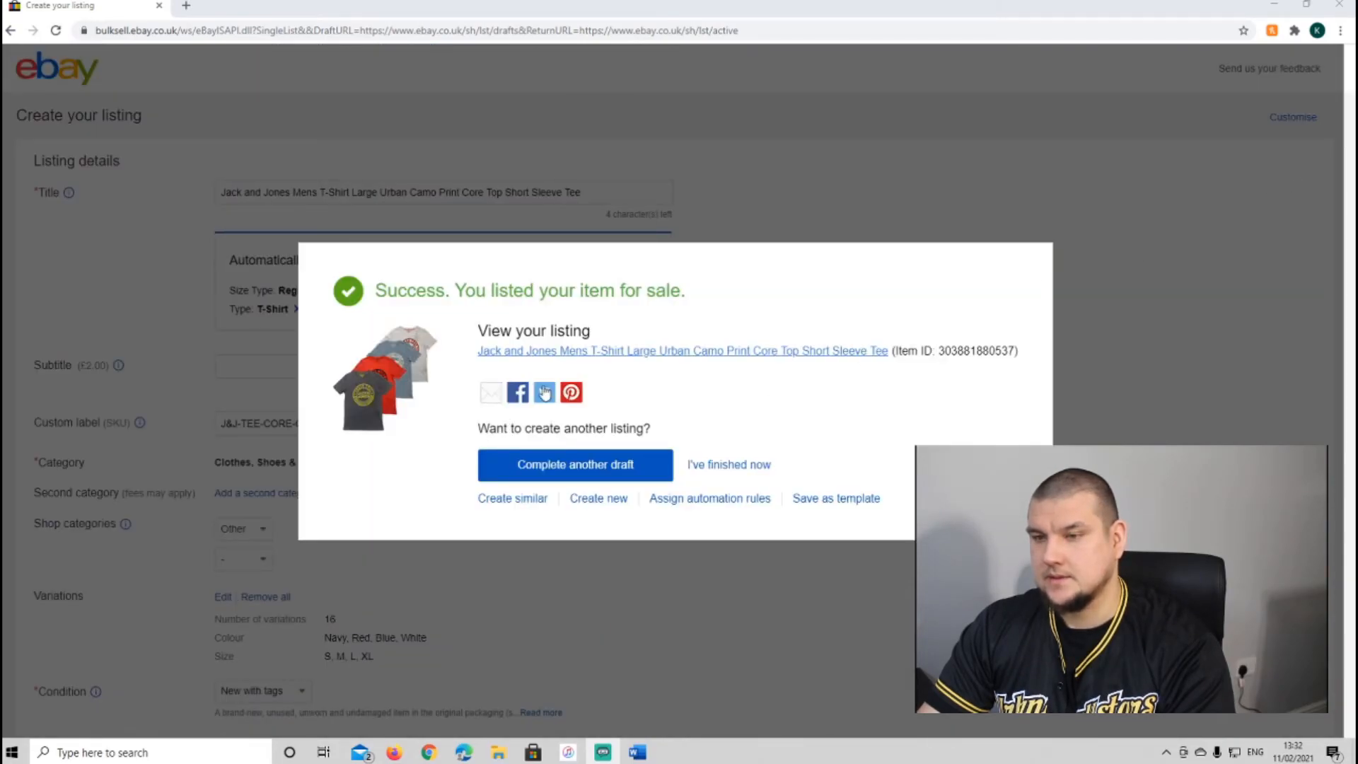
click(644, 351)
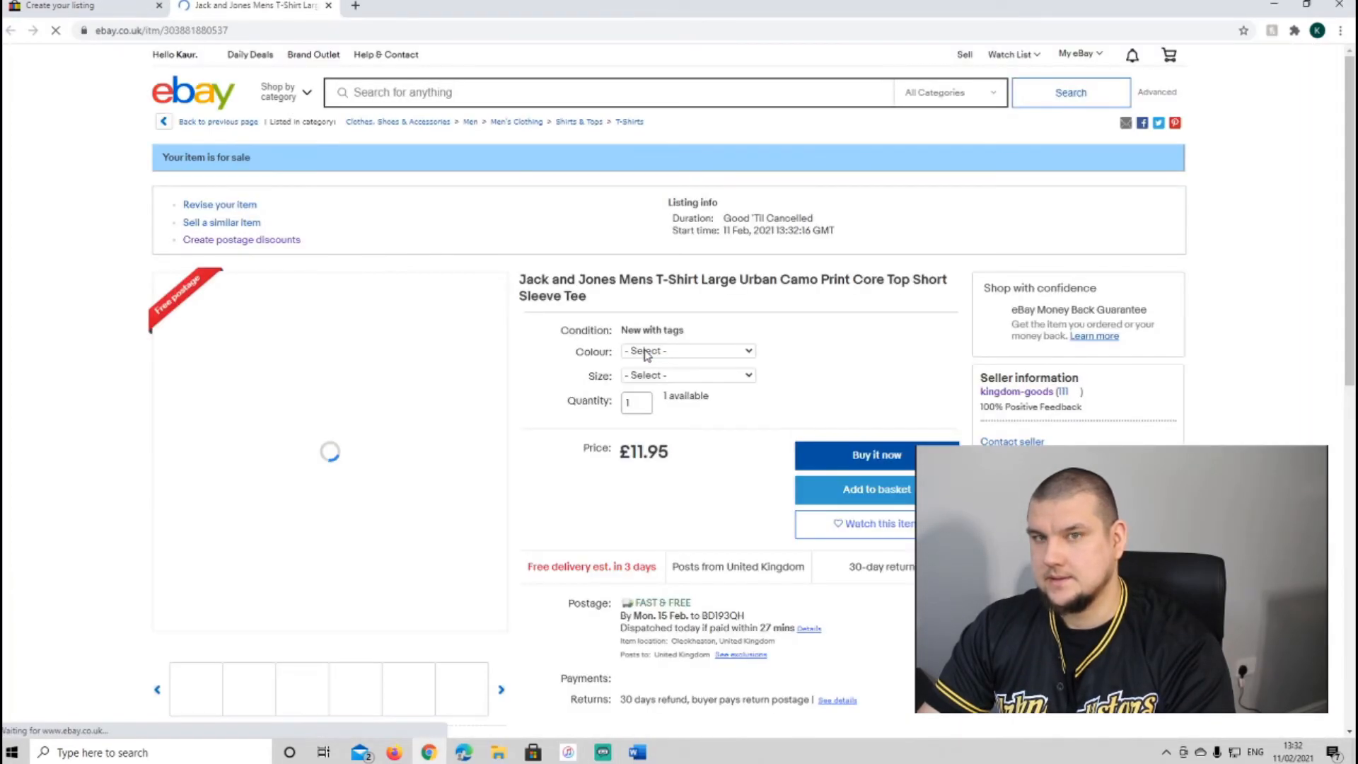
Check the colour and size choices on the live listing, previewing the Red and Blue variations
click(747, 356)
click(831, 366)
click(749, 382)
click(825, 338)
click(705, 355)
click(670, 395)
click(686, 382)
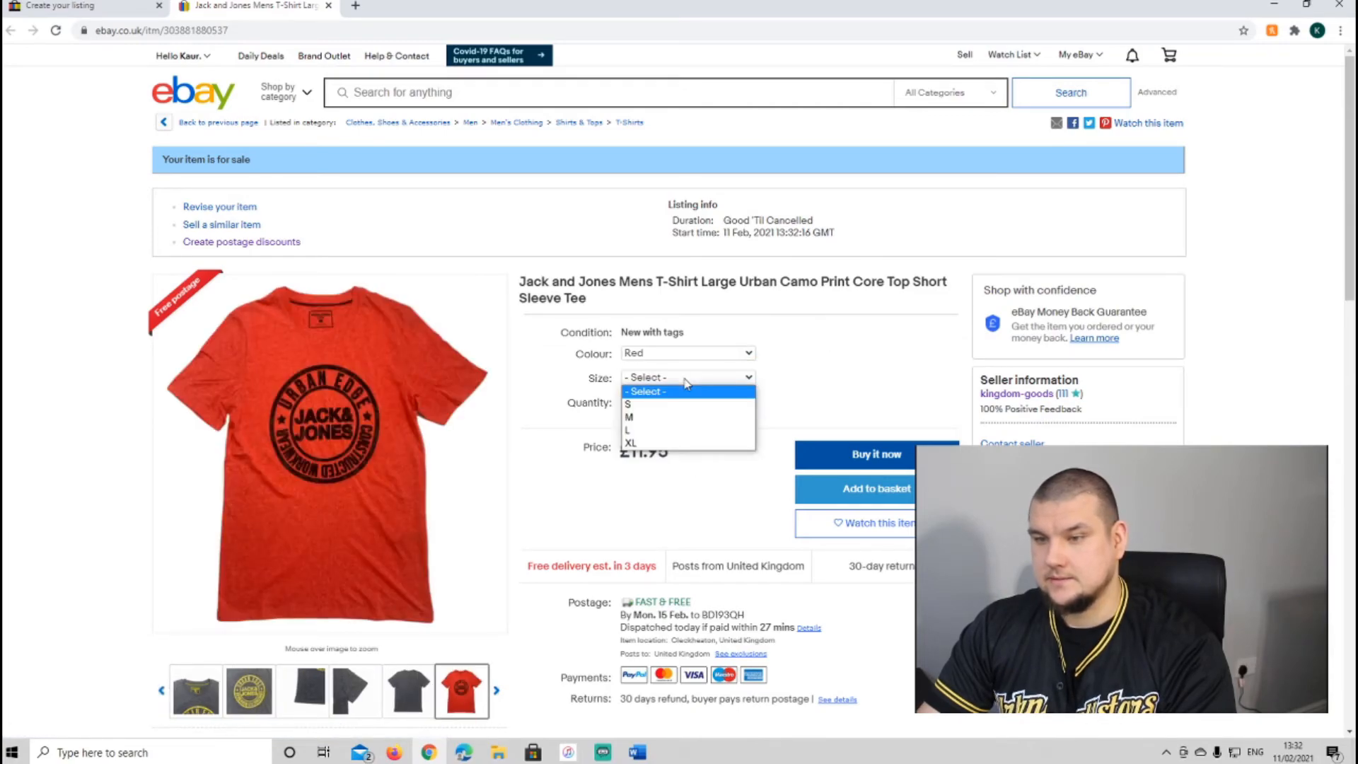
click(671, 353)
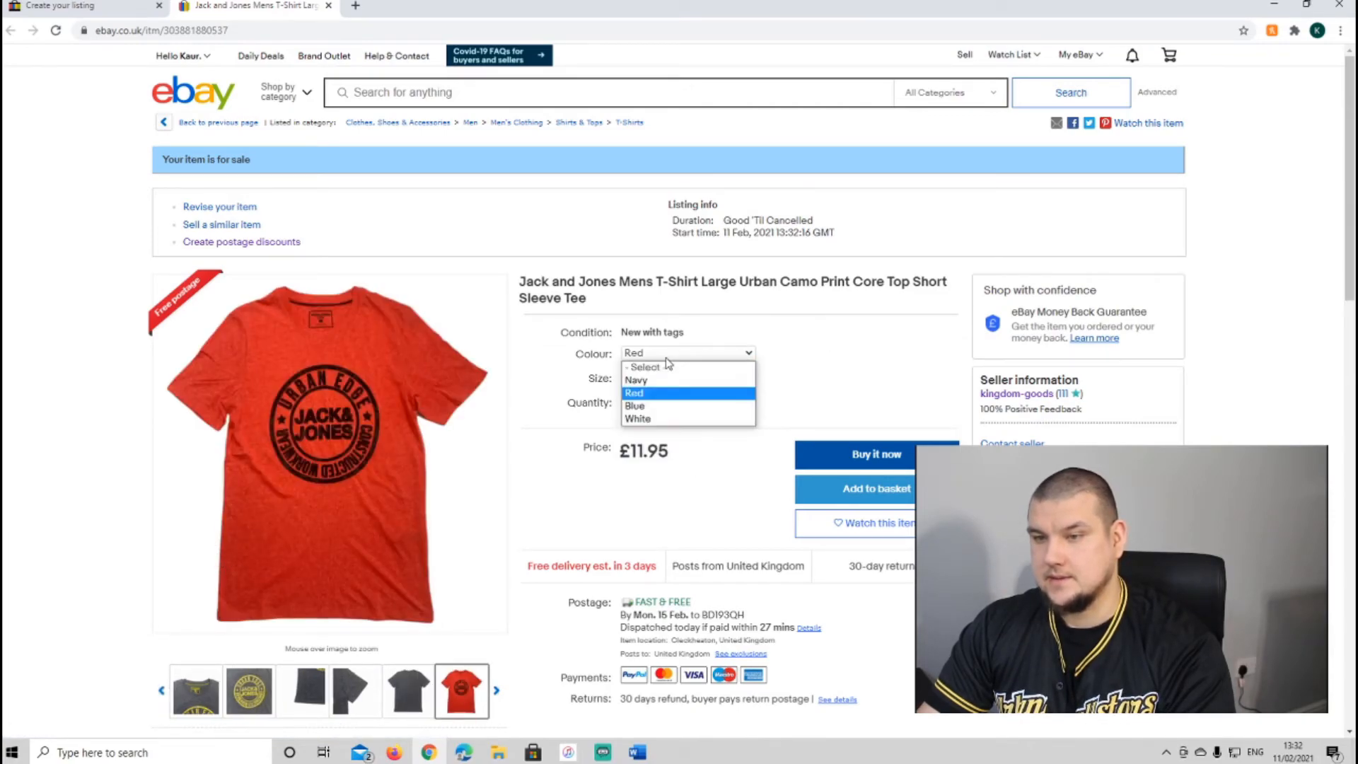
click(658, 416)
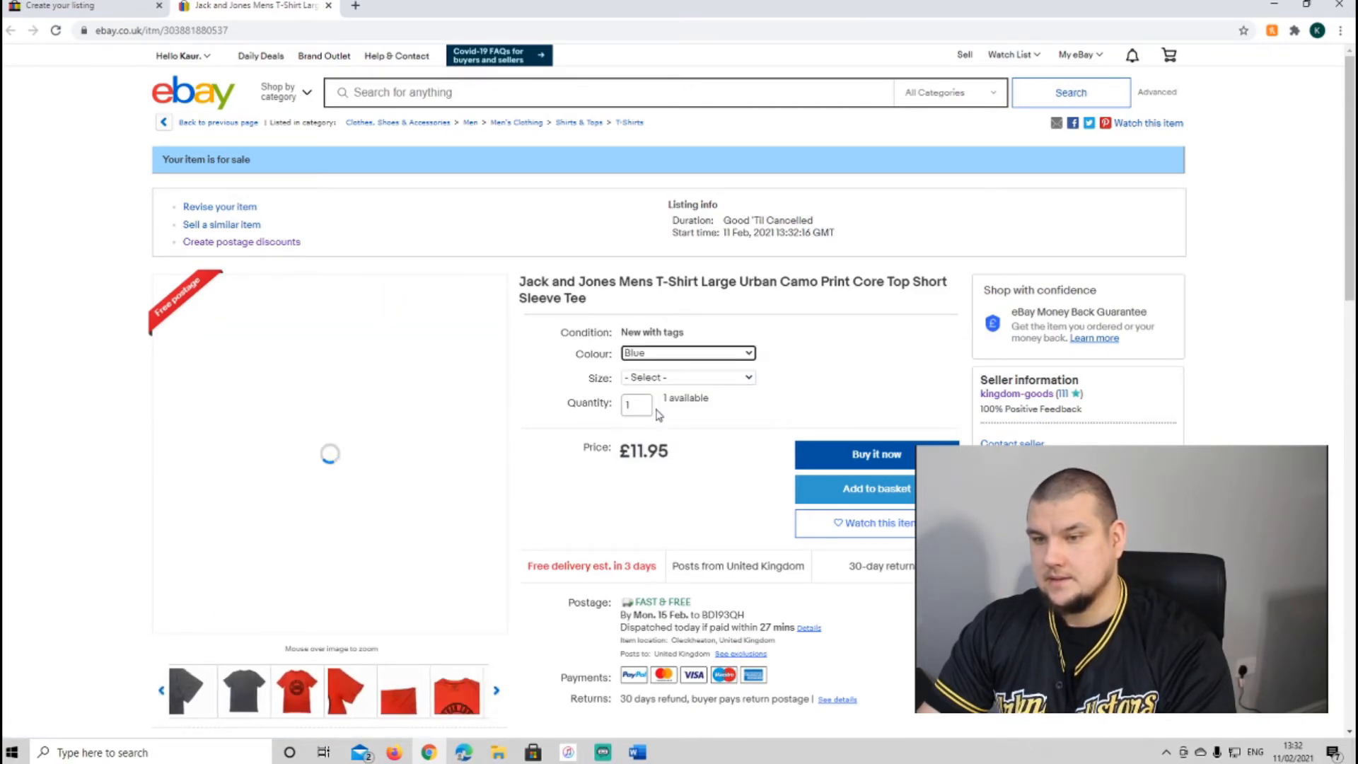
click(870, 350)
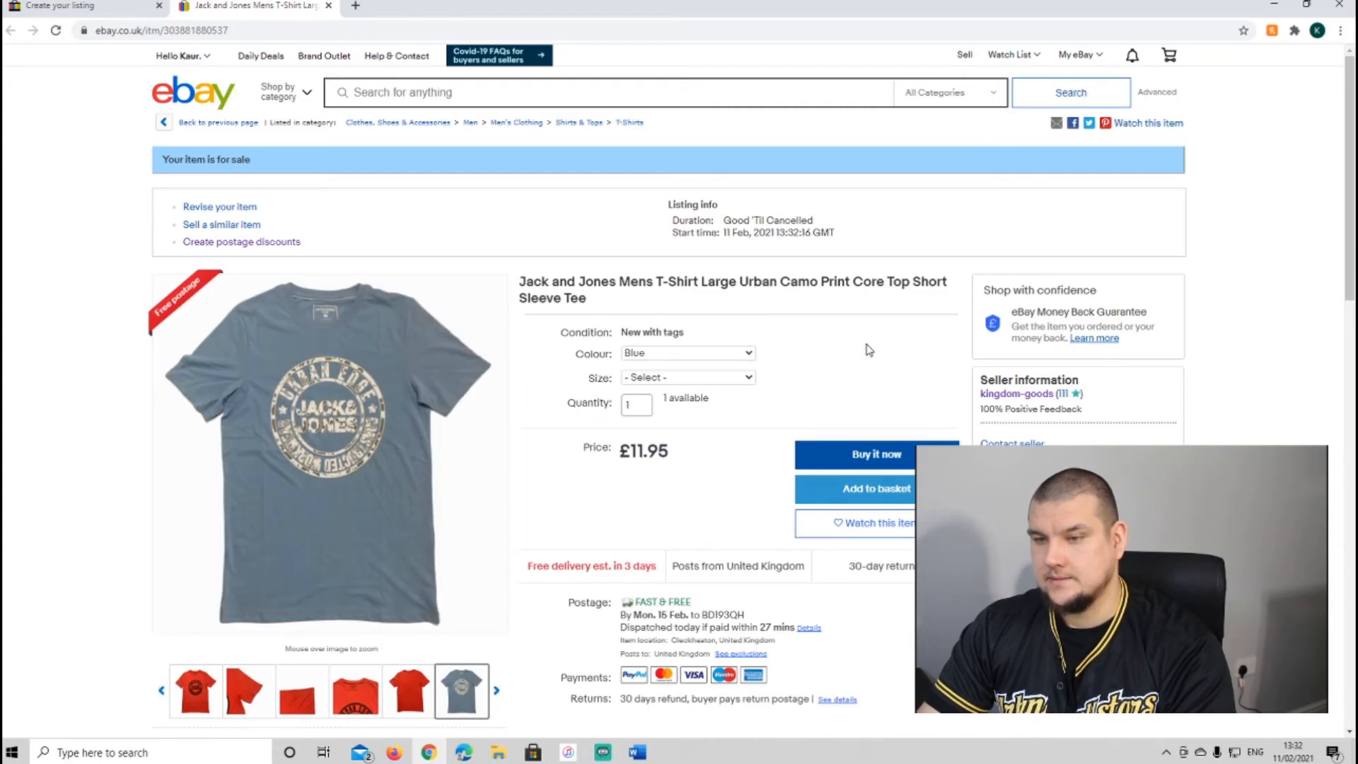
Preview the Navy variation of the T-shirt and select size L
click(672, 353)
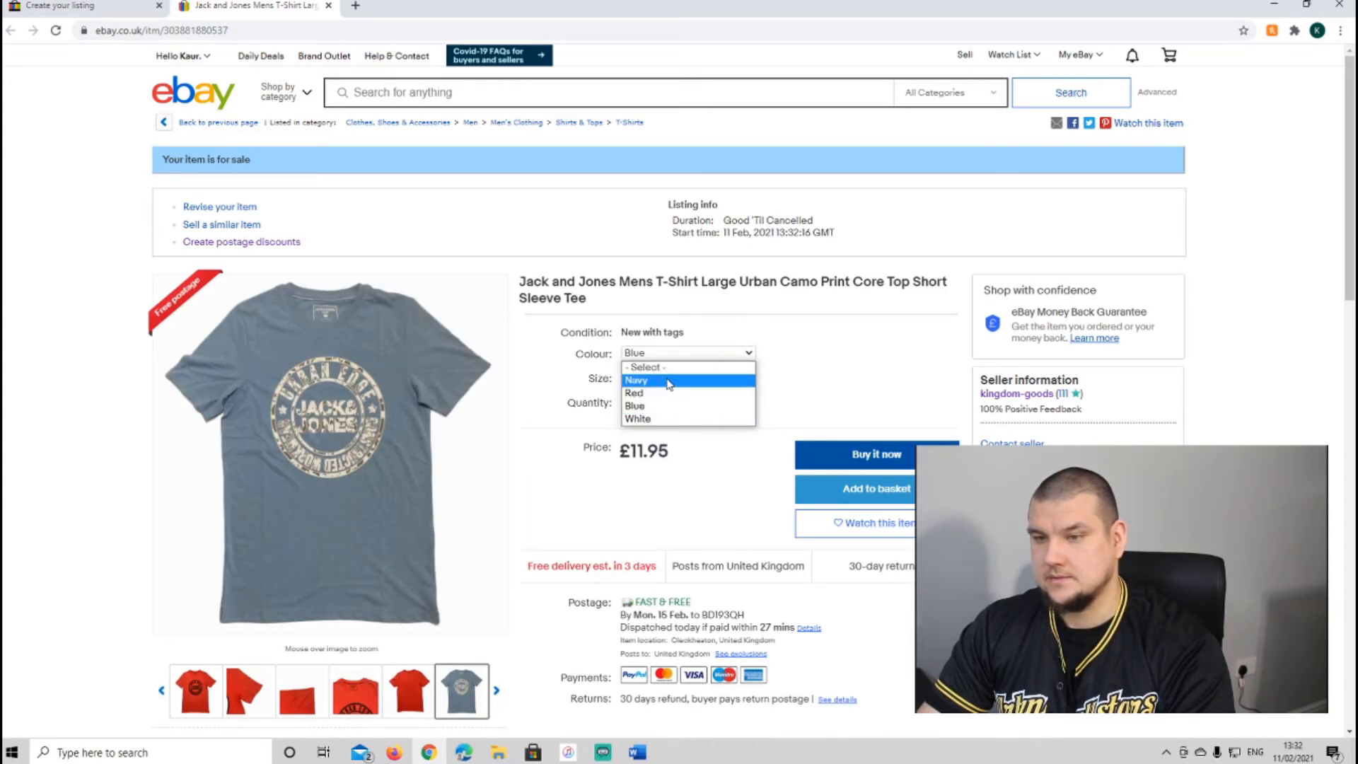
click(671, 380)
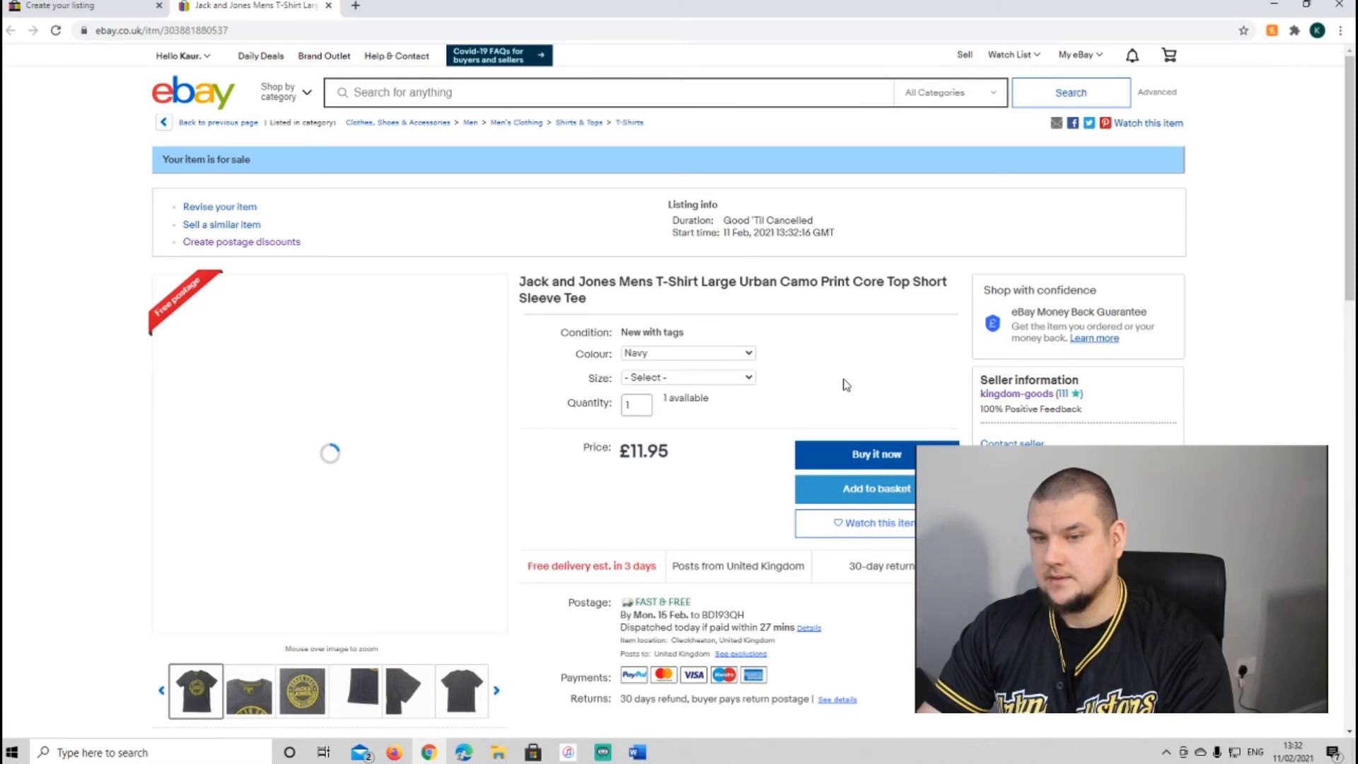
scroll(844, 380, down, 2)
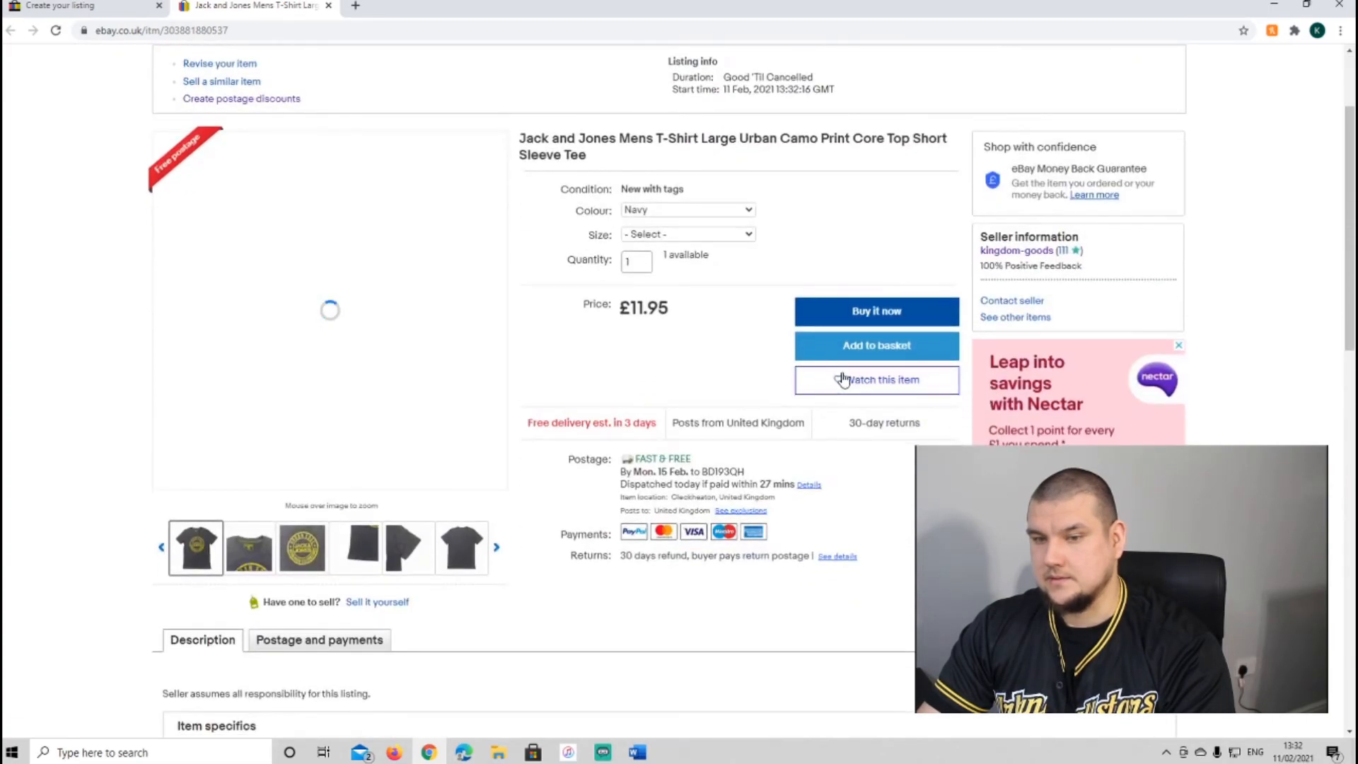
scroll(844, 380, up, 2)
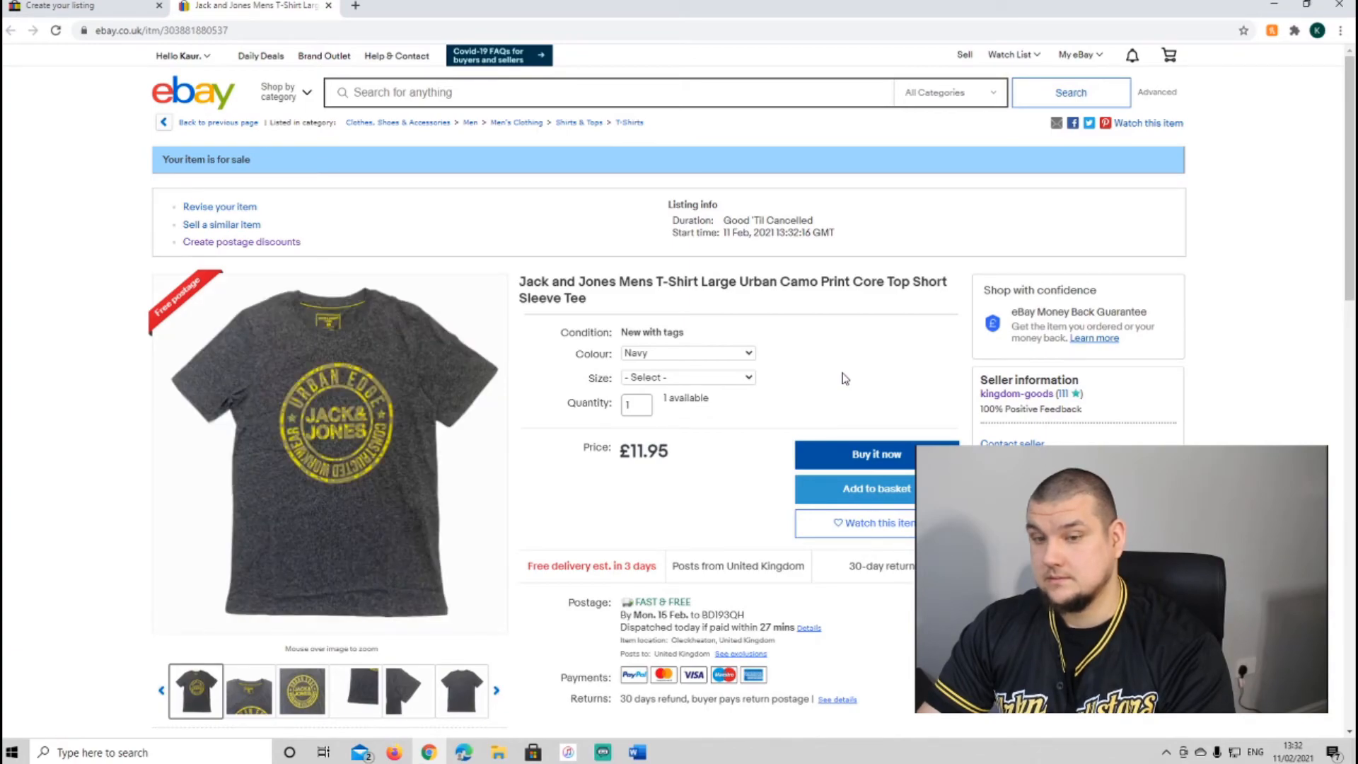
click(692, 378)
click(690, 430)
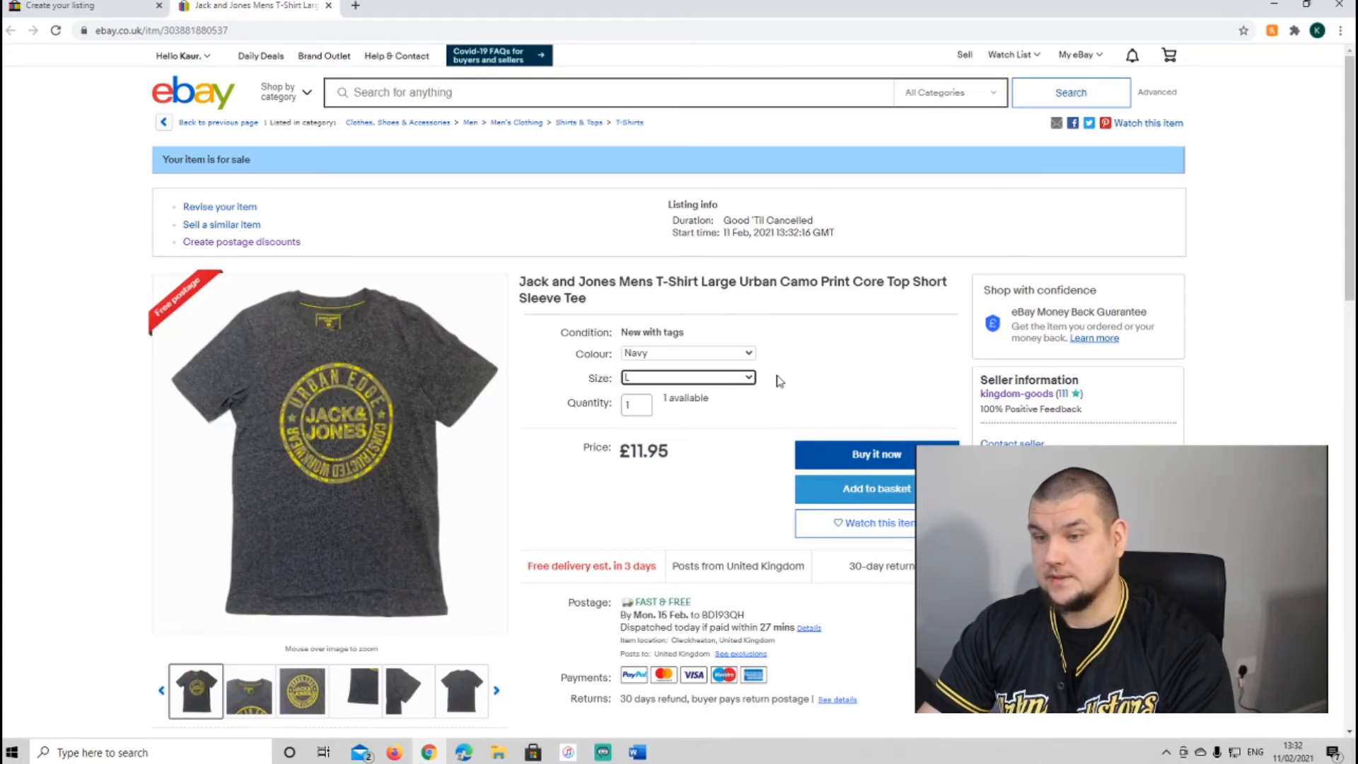
Review the published listing's photos, price, postage, item specifics, product details and shop policies
scroll(888, 307, down, 3)
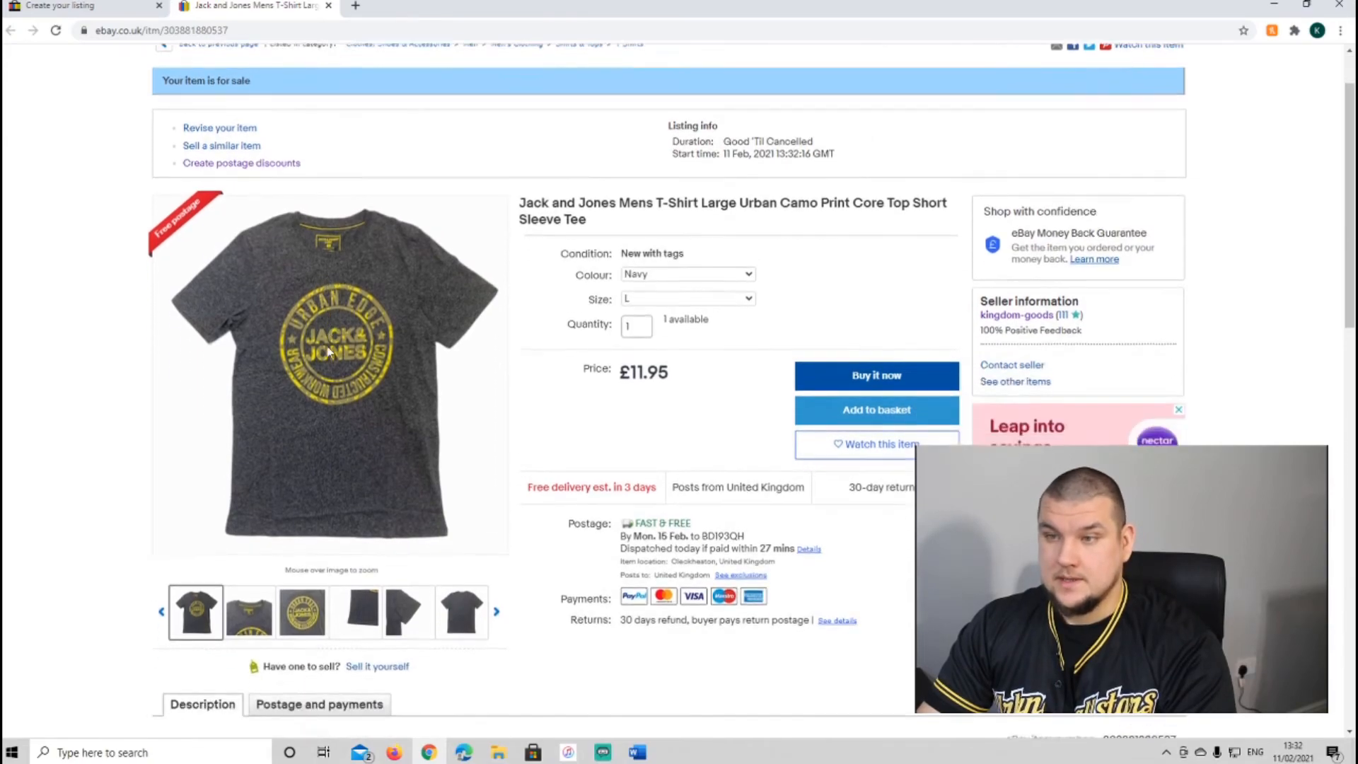
scroll(328, 352, down, 5)
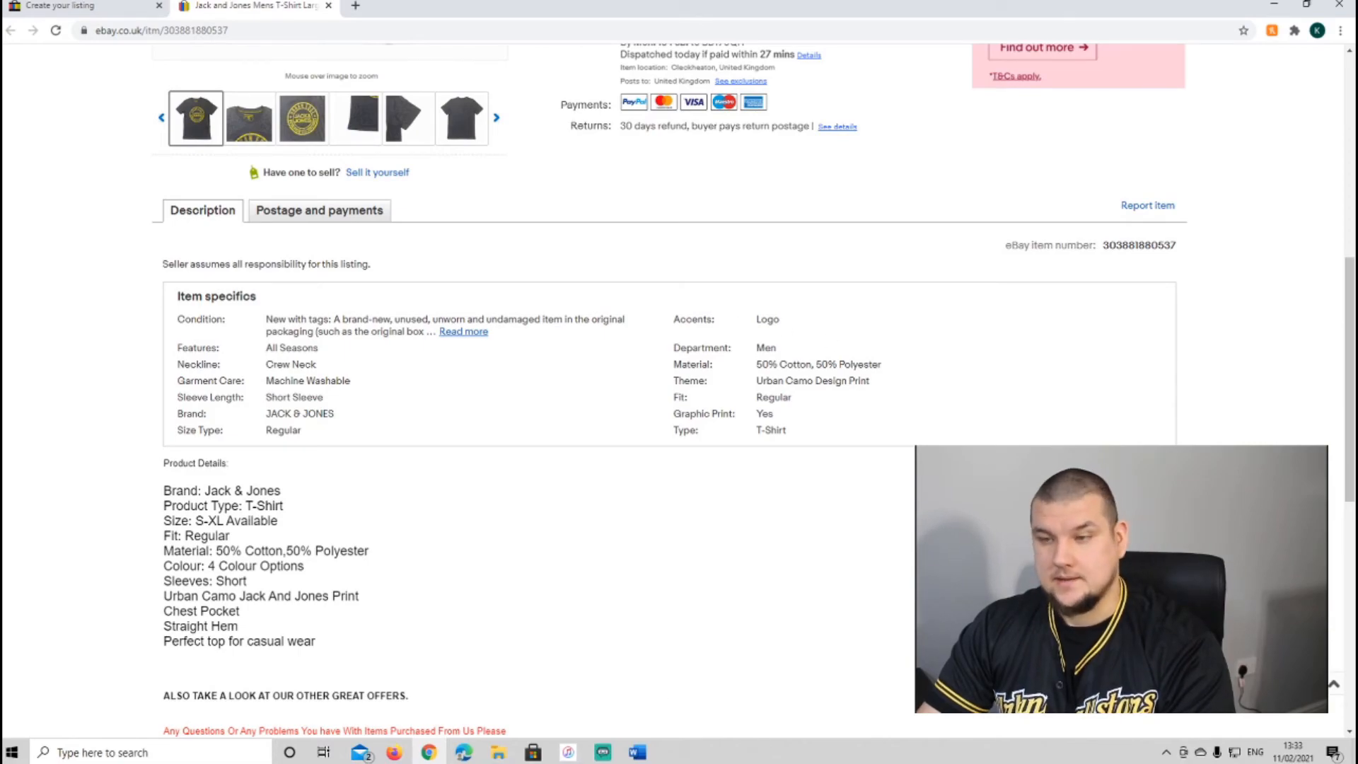
scroll(806, 519, down, 4)
scroll(668, 517, up, 3)
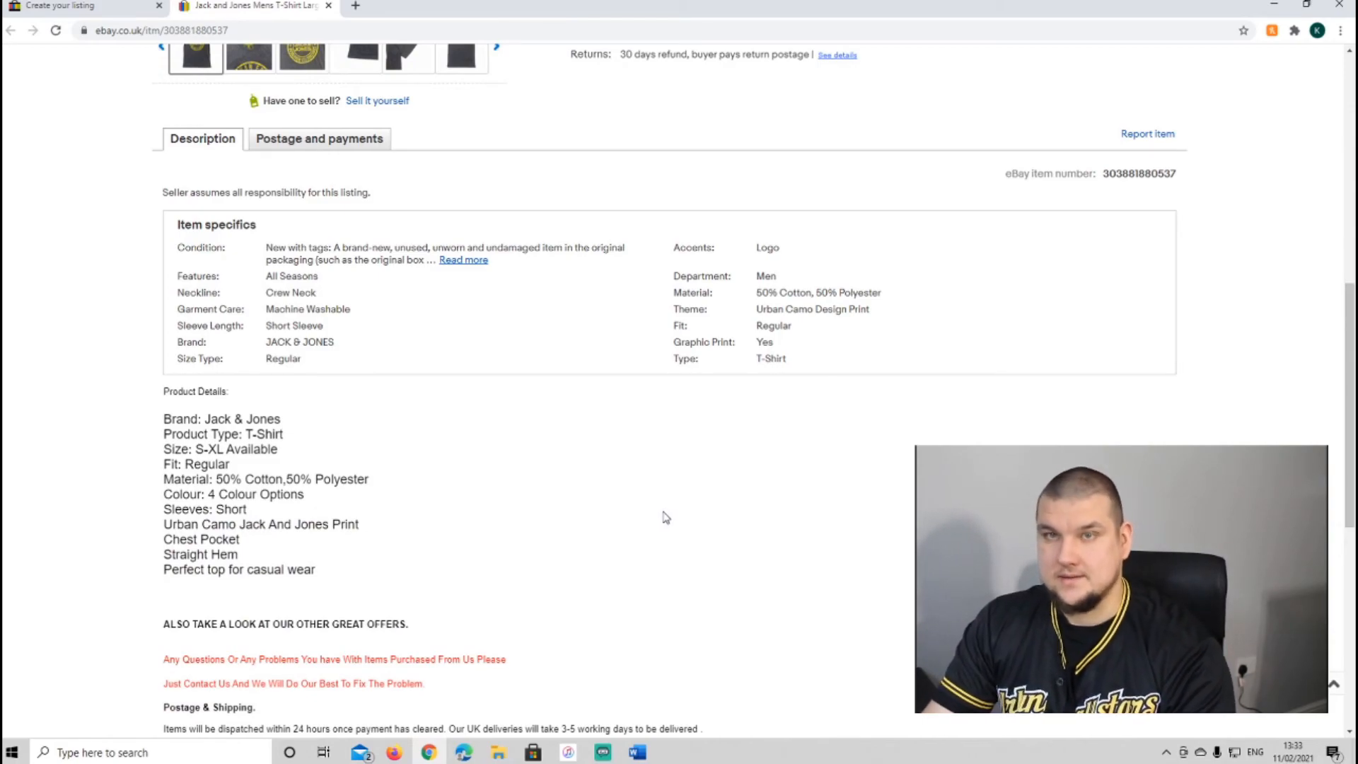
scroll(707, 515, down, 4)
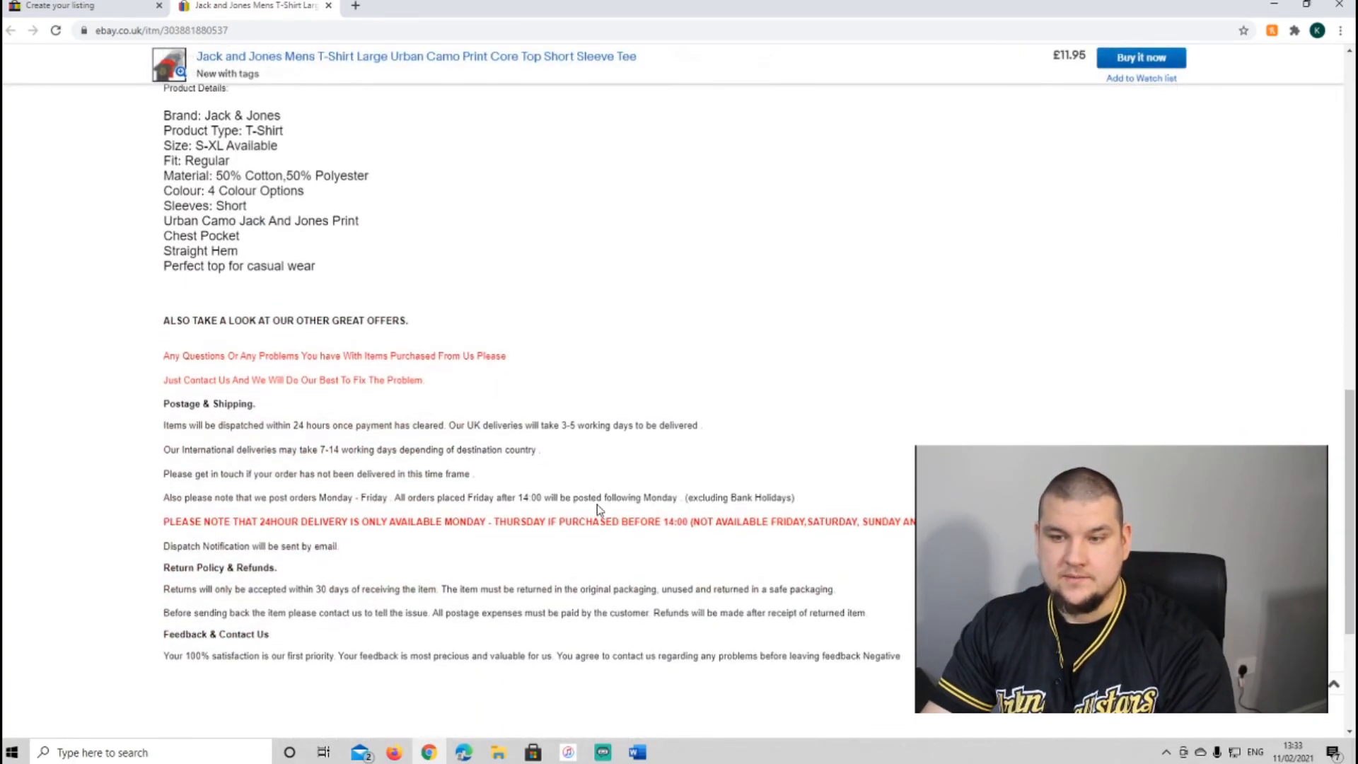
scroll(602, 505, down, 4)
scroll(639, 516, up, 12)
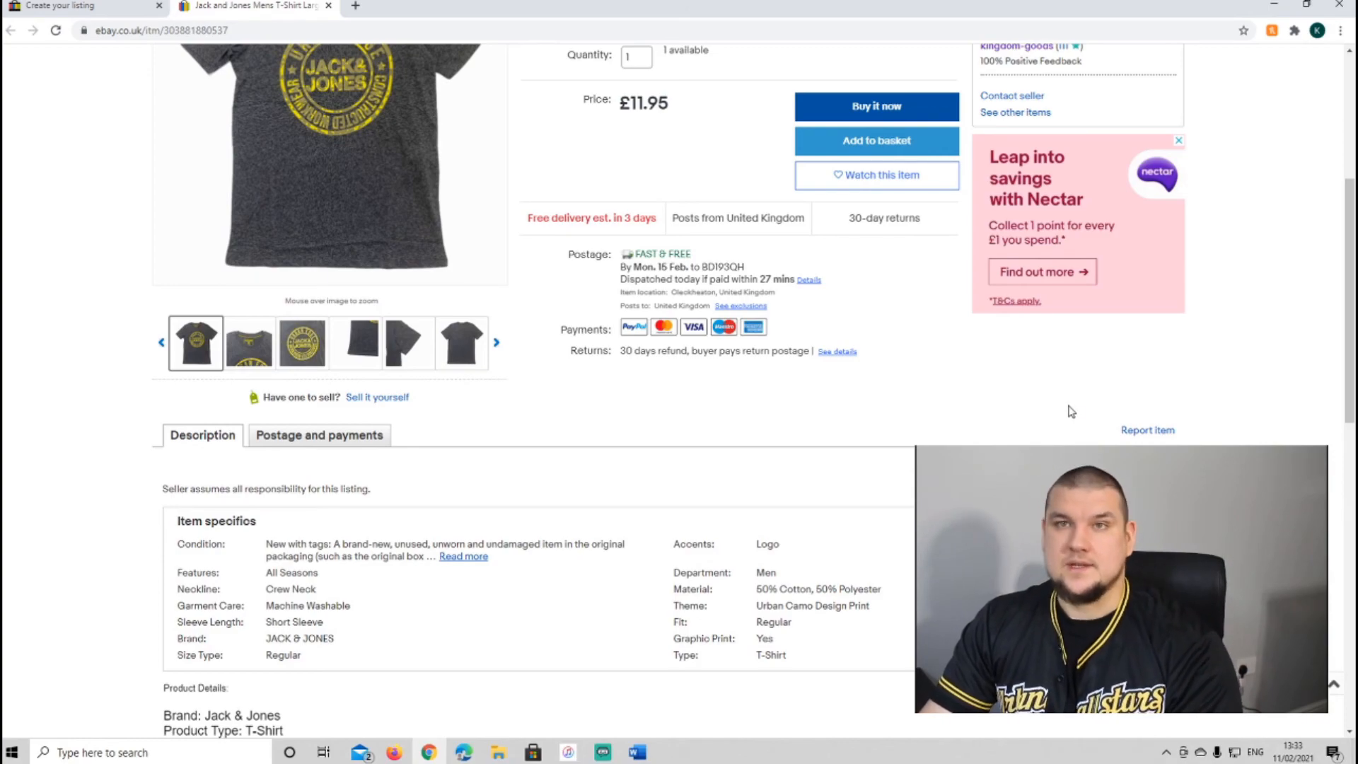
scroll(838, 417, up, 5)
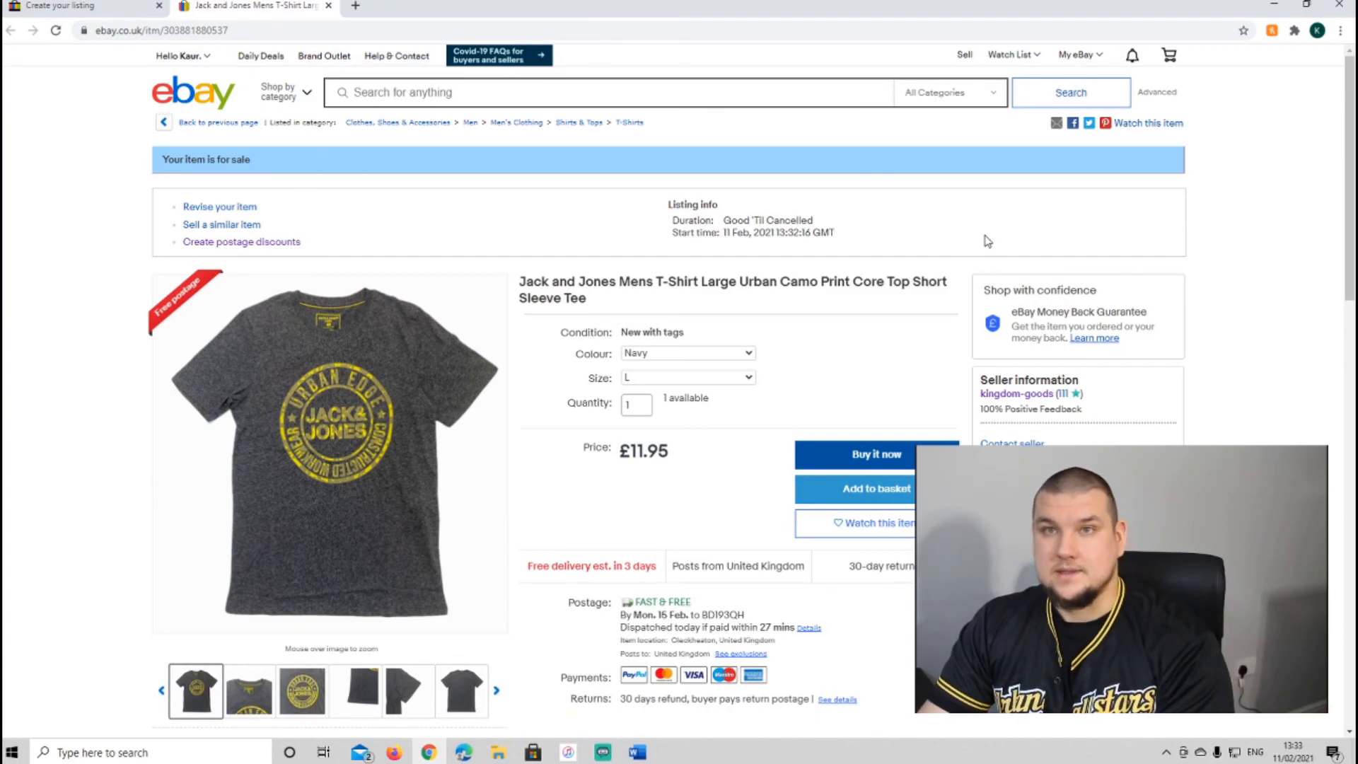
scroll(956, 308, down, 3)
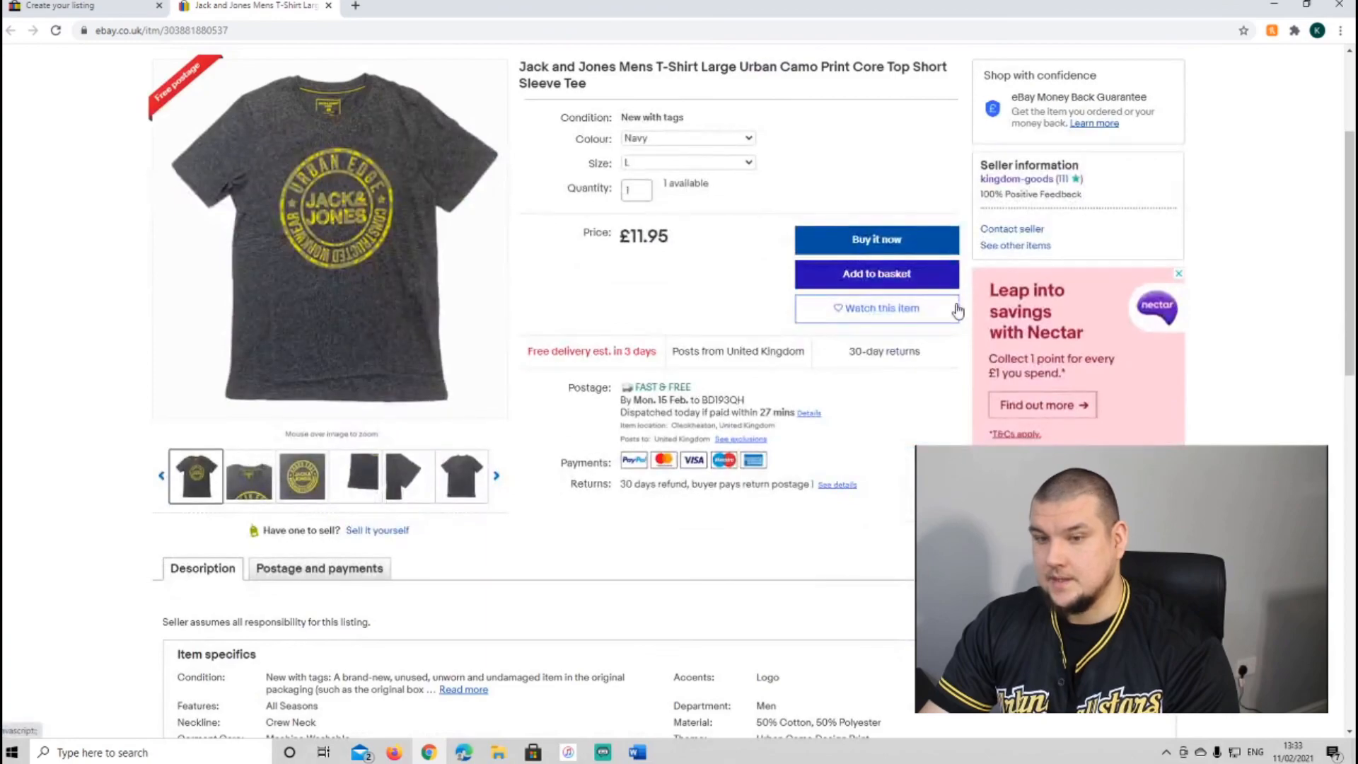
scroll(960, 315, up, 1)
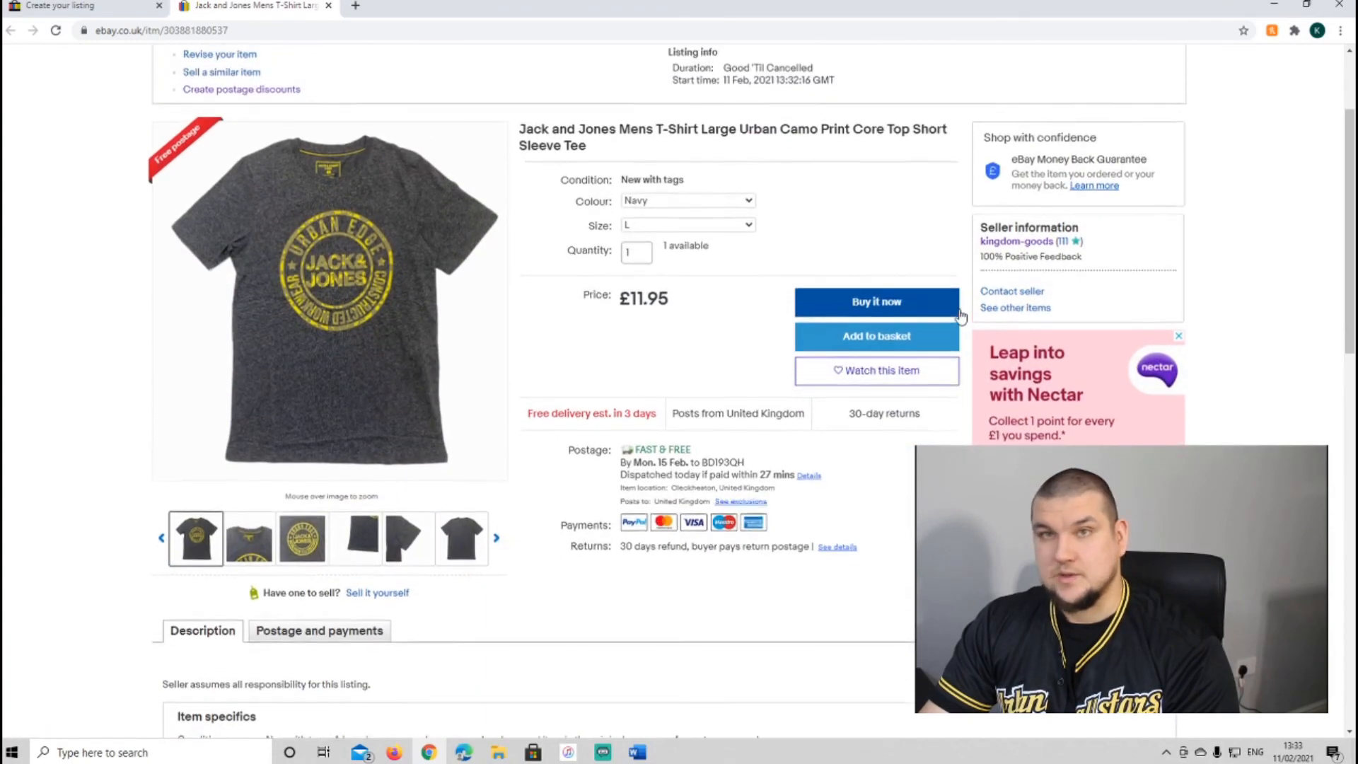
scroll(952, 318, down, 11)
scroll(950, 319, up, 12)
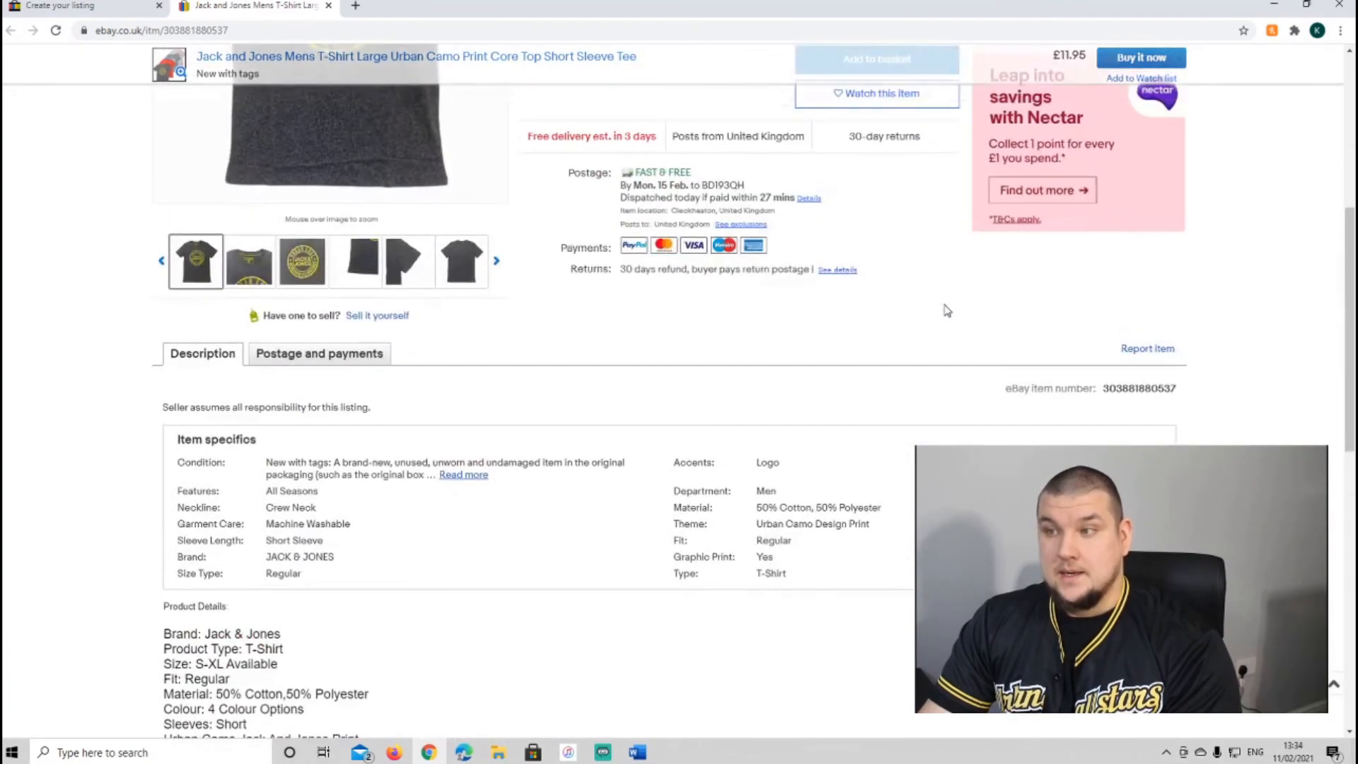